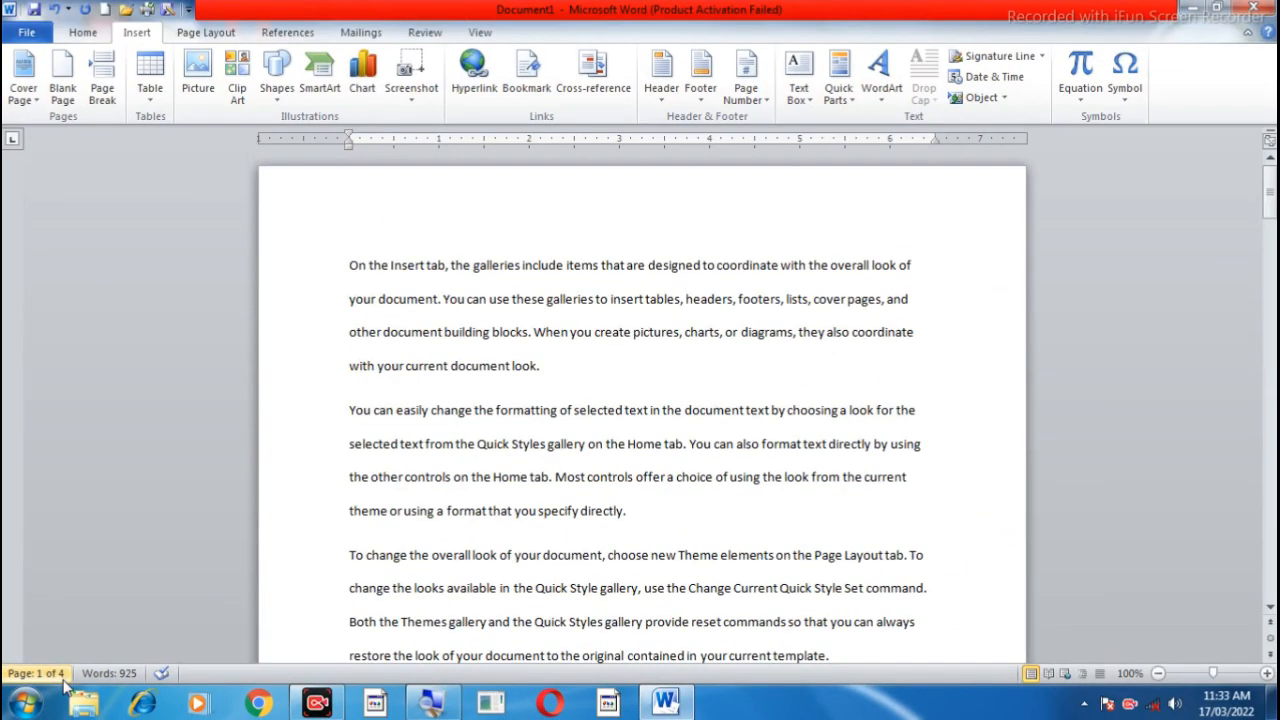
Step: Add a blank line above the first paragraph and insert the built-in Alphabet header
left_click(349, 258)
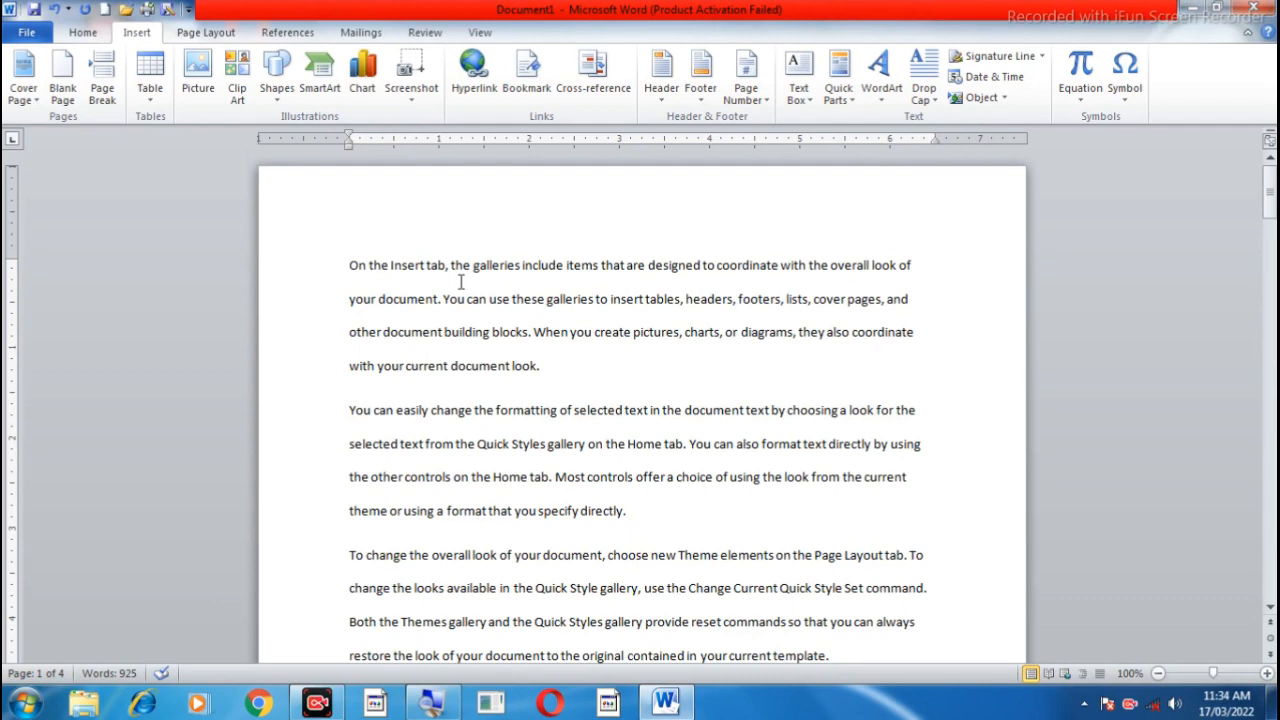
key("Return")
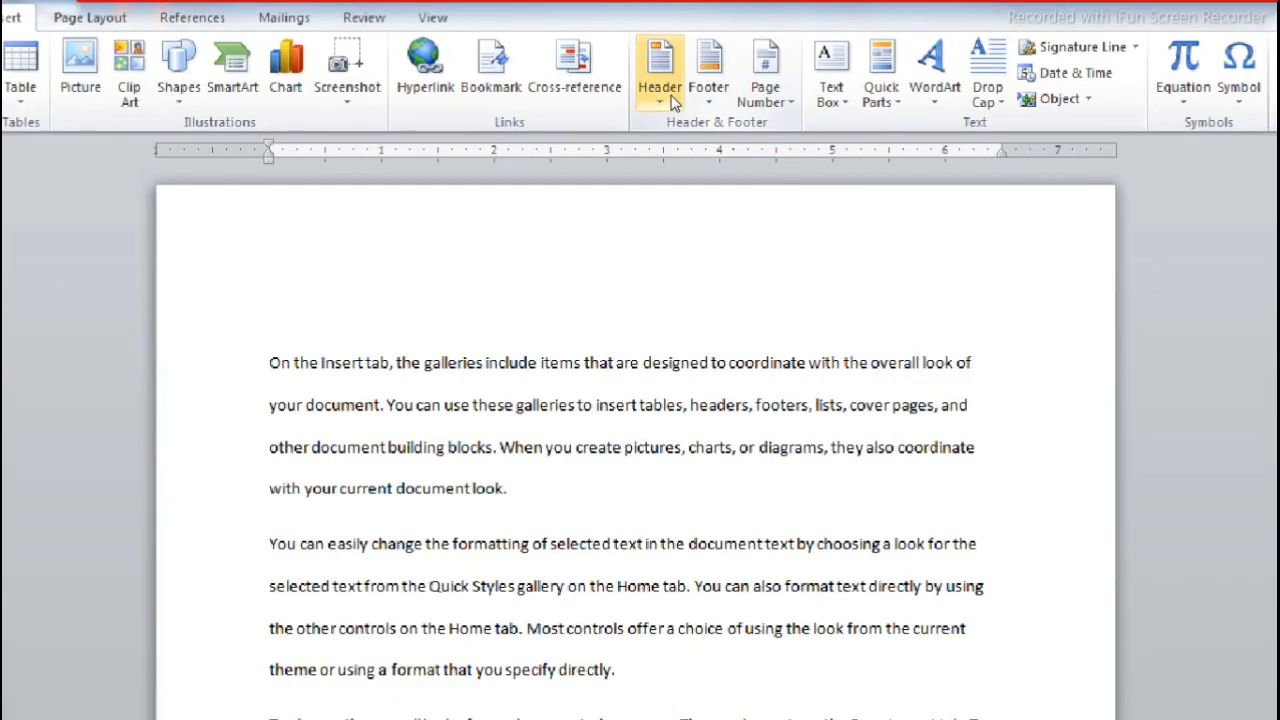
left_click(670, 92)
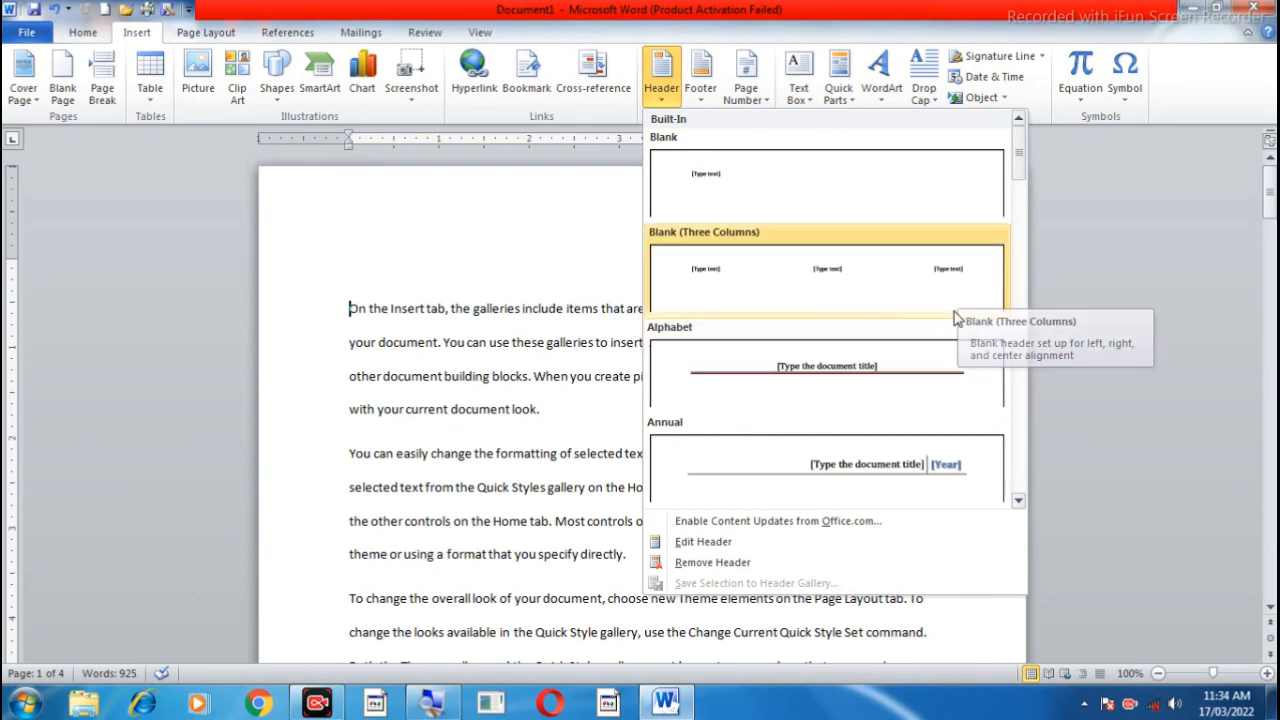
left_click(1020, 500)
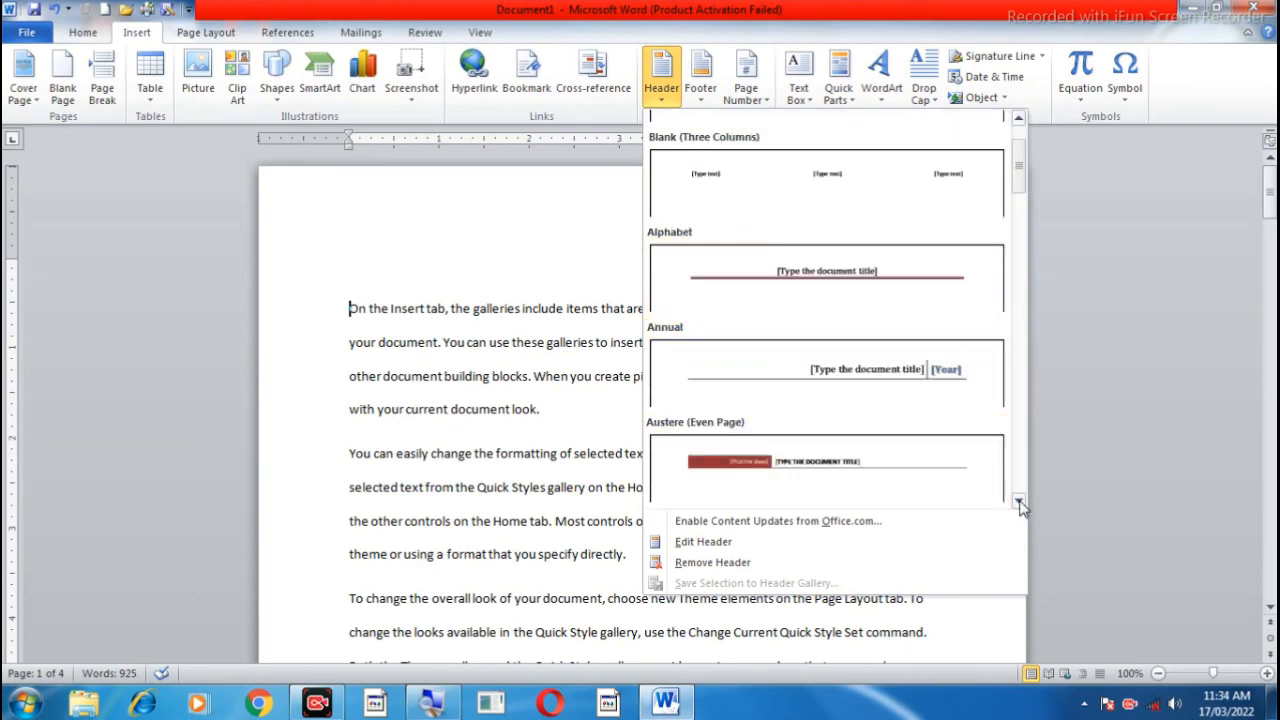
left_click(1020, 500)
left_click(1020, 500)
left_click(1020, 500)
left_click(1020, 500)
left_click(1019, 501)
left_click(1019, 501)
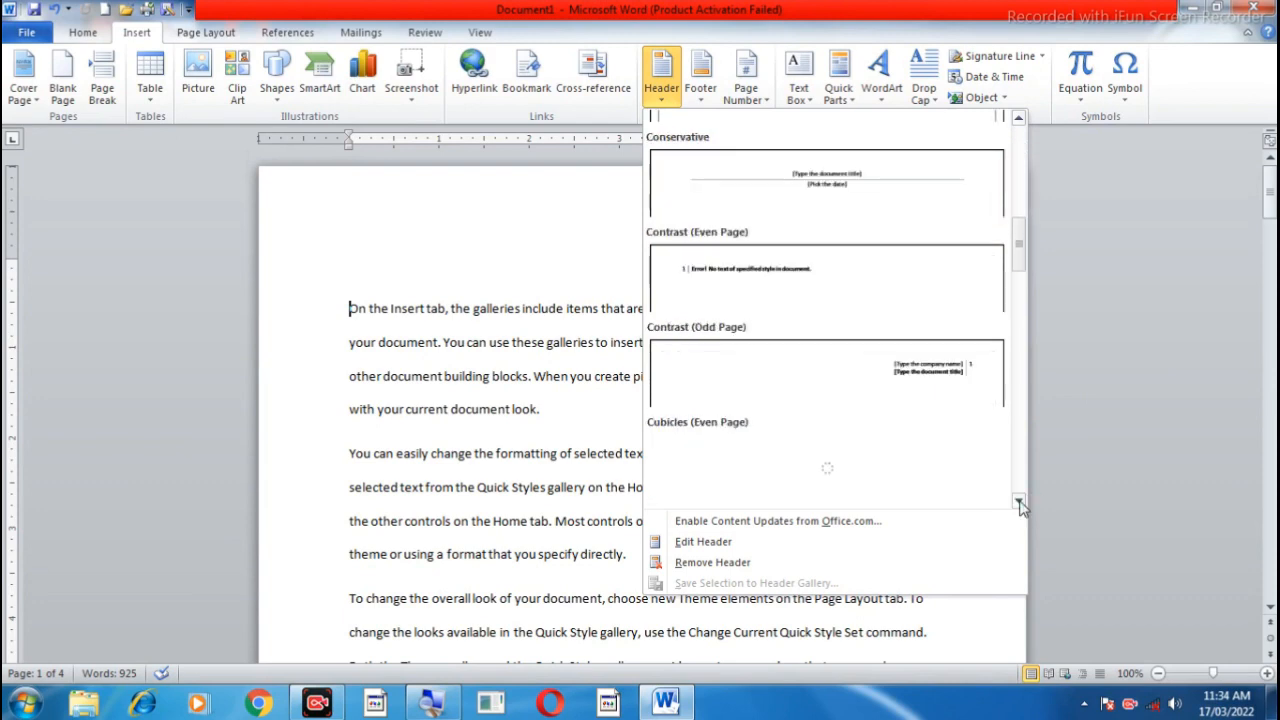
left_click(1019, 501)
left_click(1019, 501)
left_click(1019, 501)
left_click(1019, 501)
left_click(1019, 501)
left_click(1019, 501)
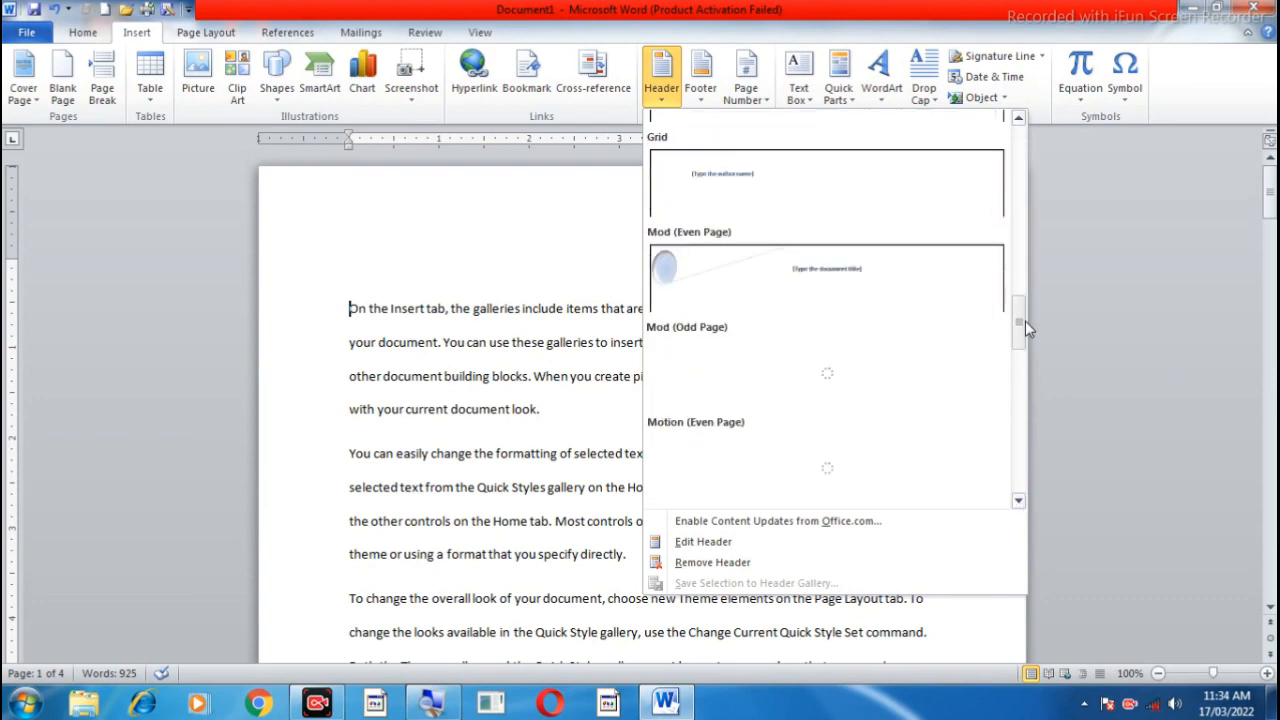
left_click_drag(1024, 319, 1021, 154)
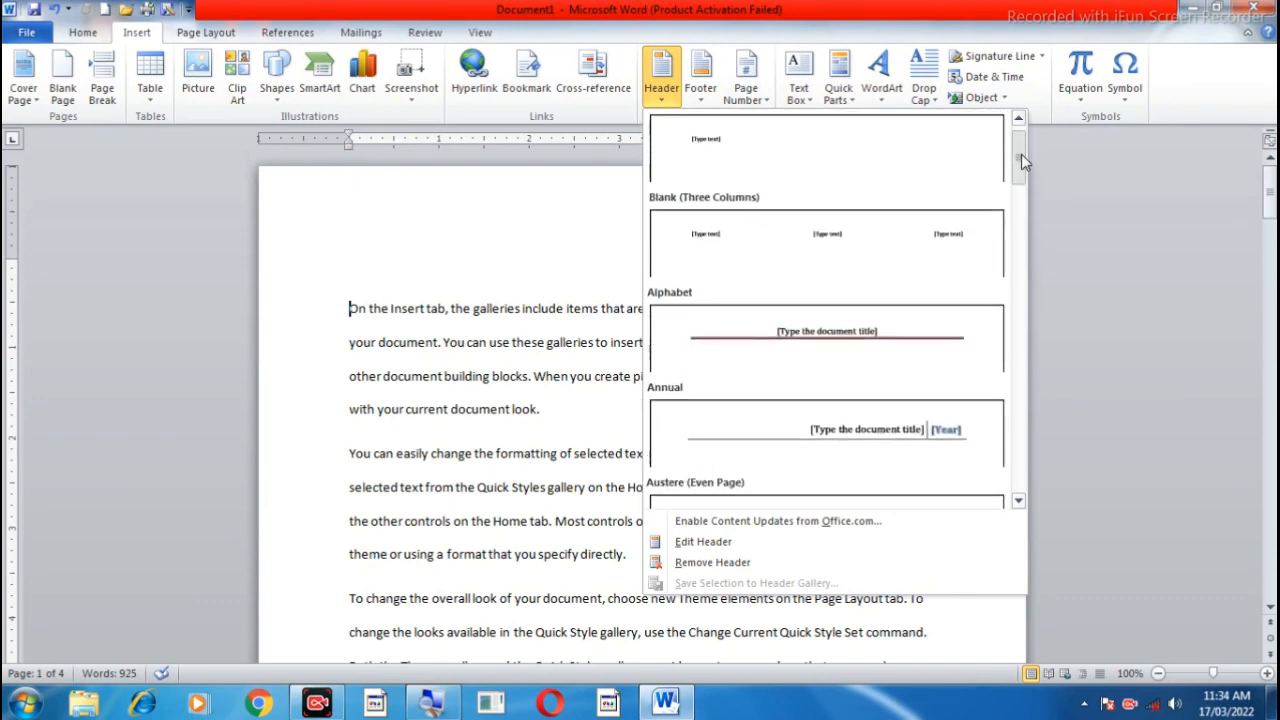
left_click(829, 347)
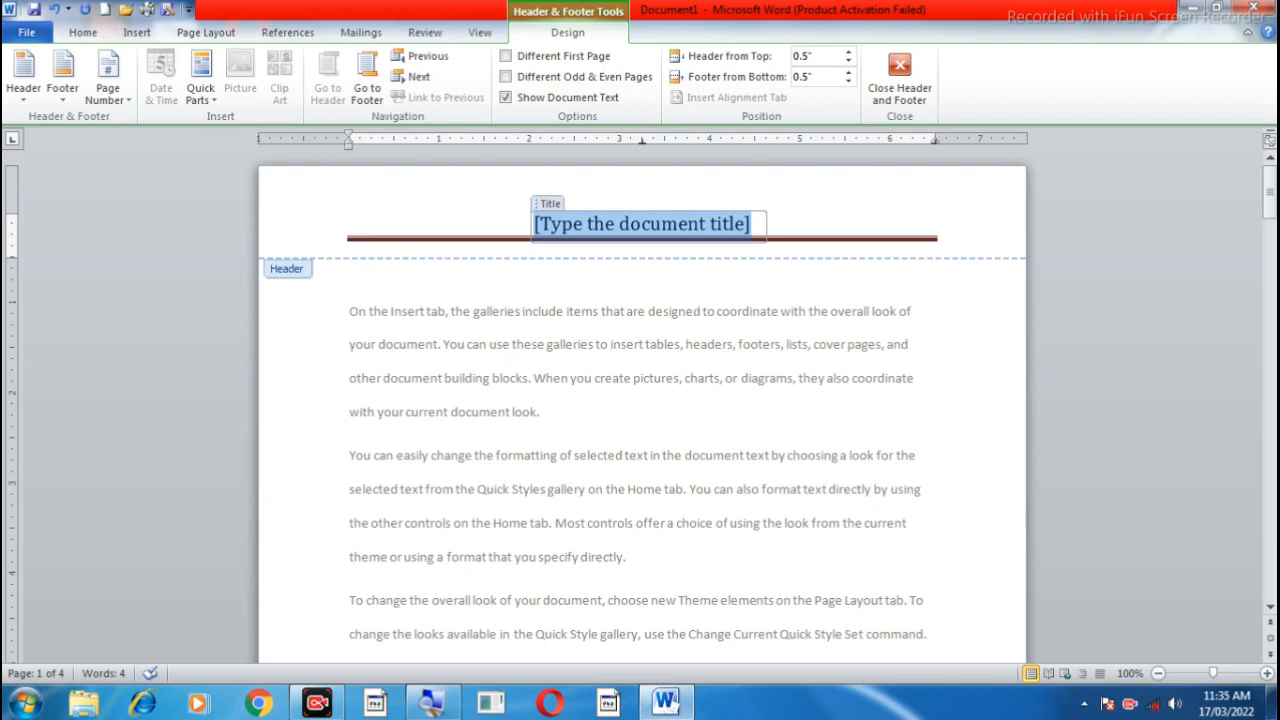
Step: Enter "Ms-word" as the document title in the header
type("msword")
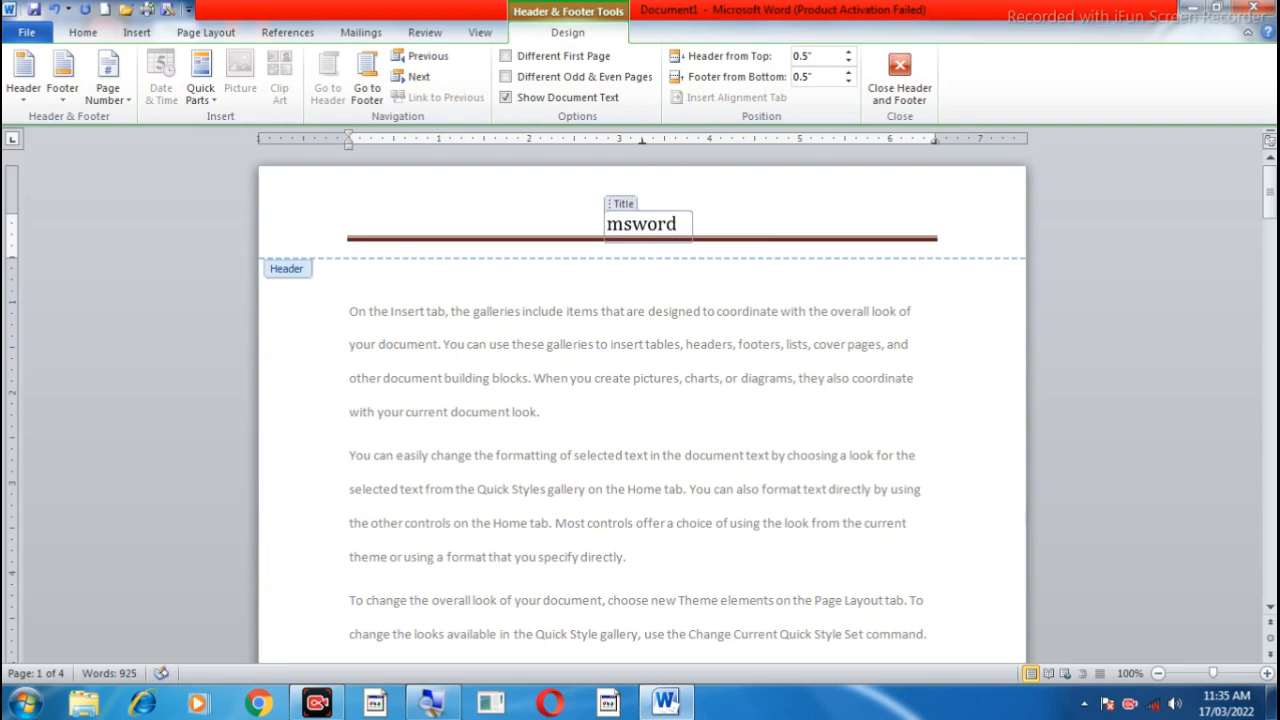
key("Left")
key("Left")
key("Left")
key("Left")
type("-")
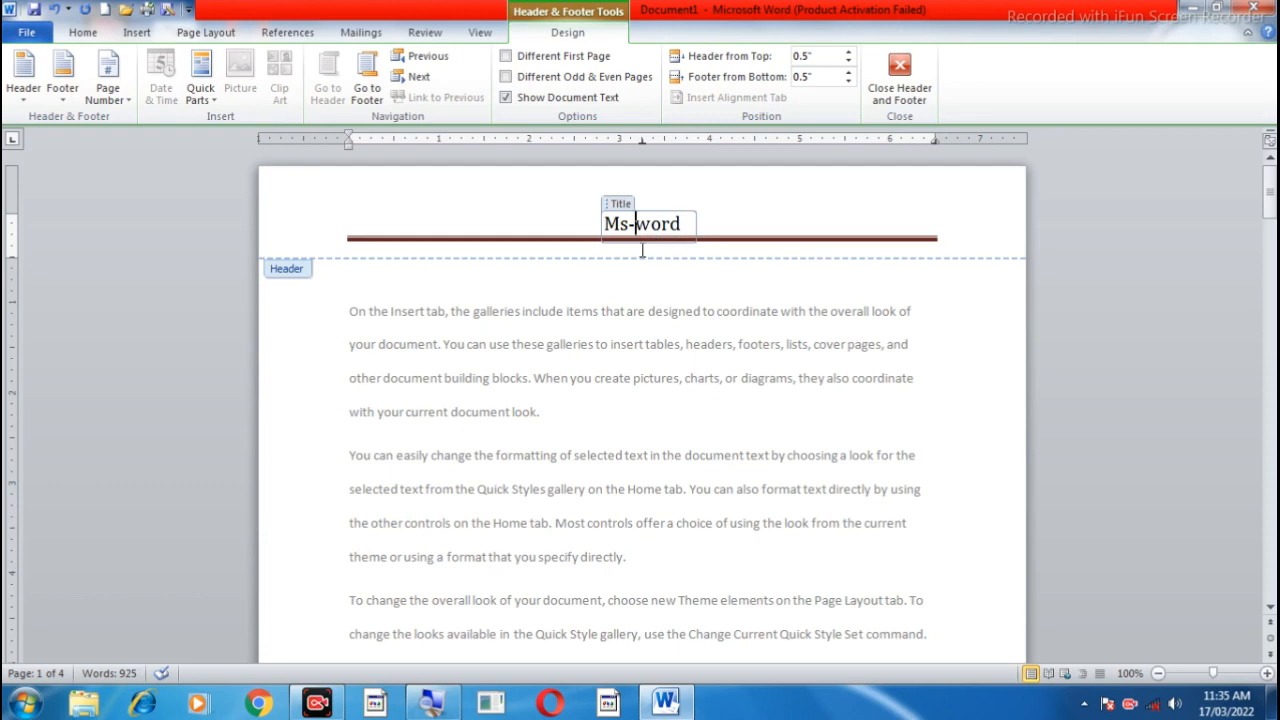
Step: Examine the header on the document's following pages and finish editing the header
scroll(658, 364, "down", 10)
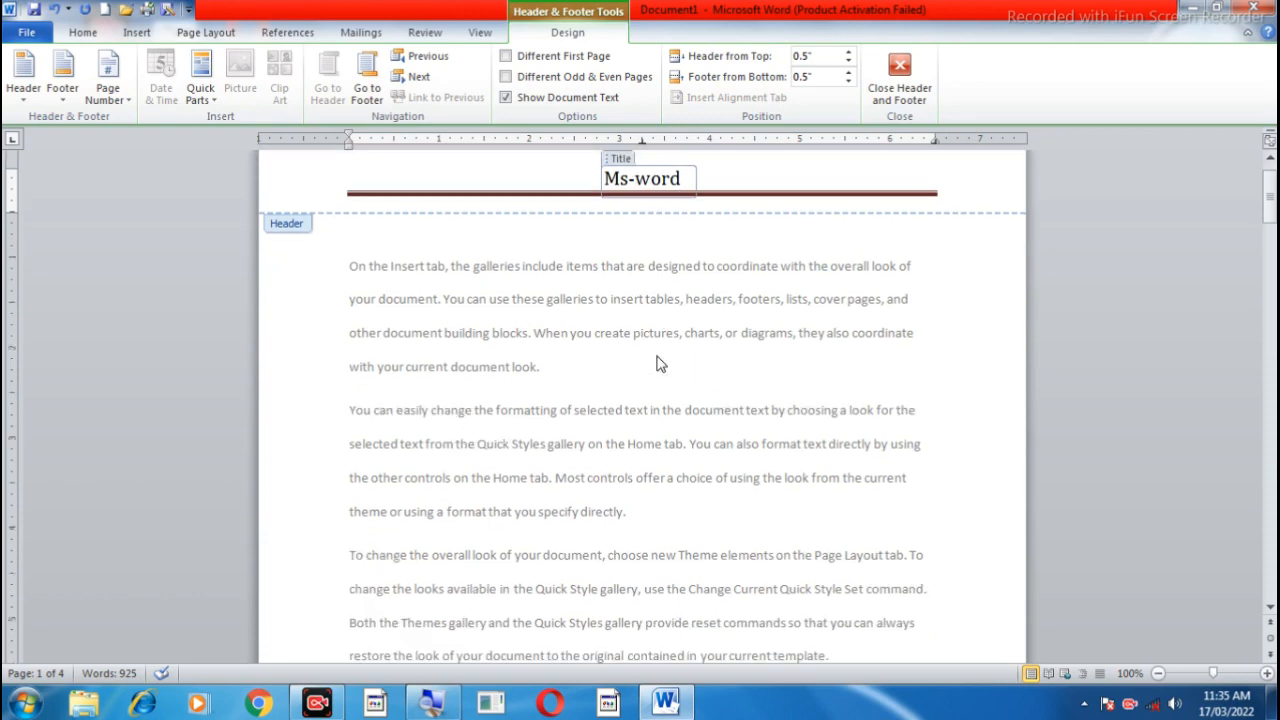
scroll(658, 364, "down", 6)
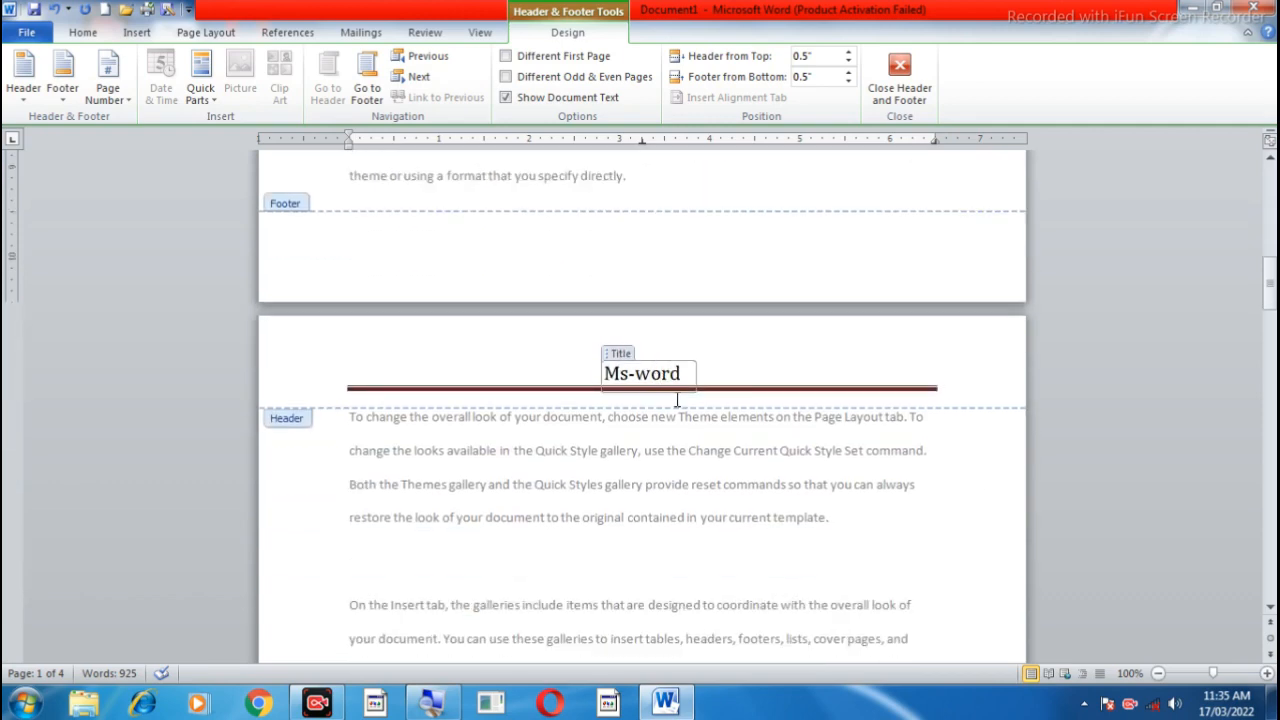
scroll(677, 400, "down", 17)
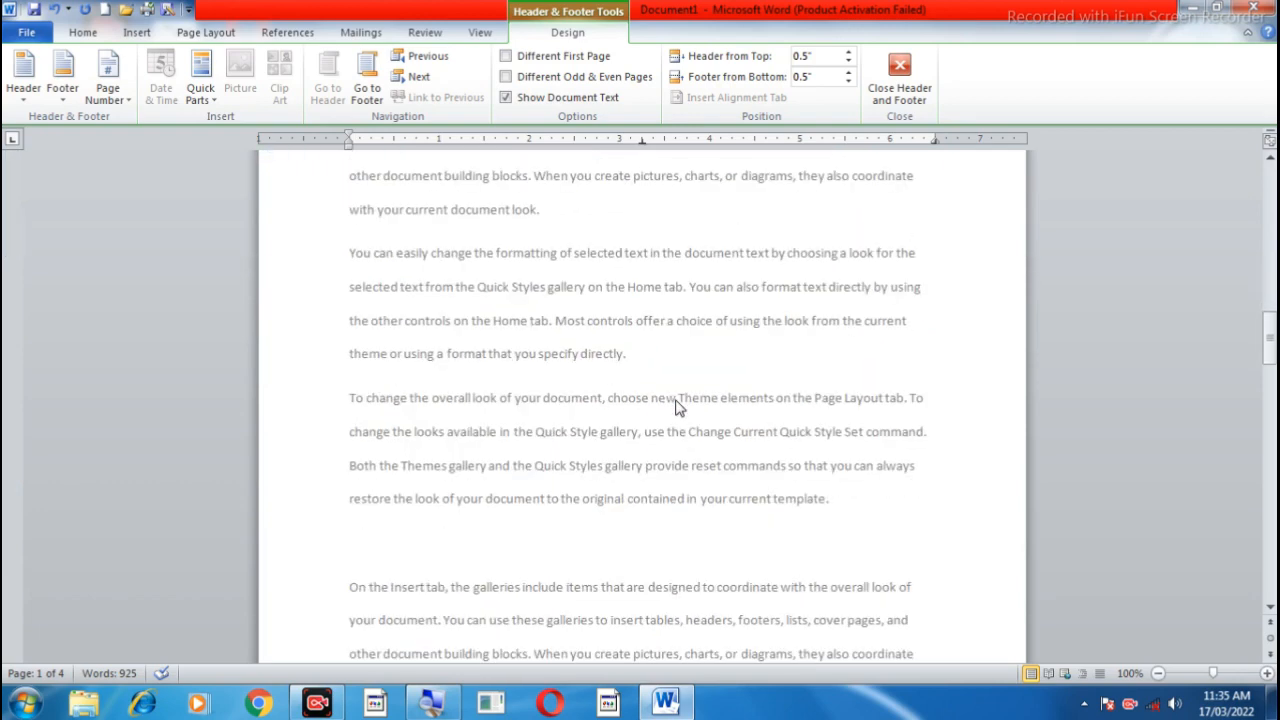
scroll(677, 400, "down", 3)
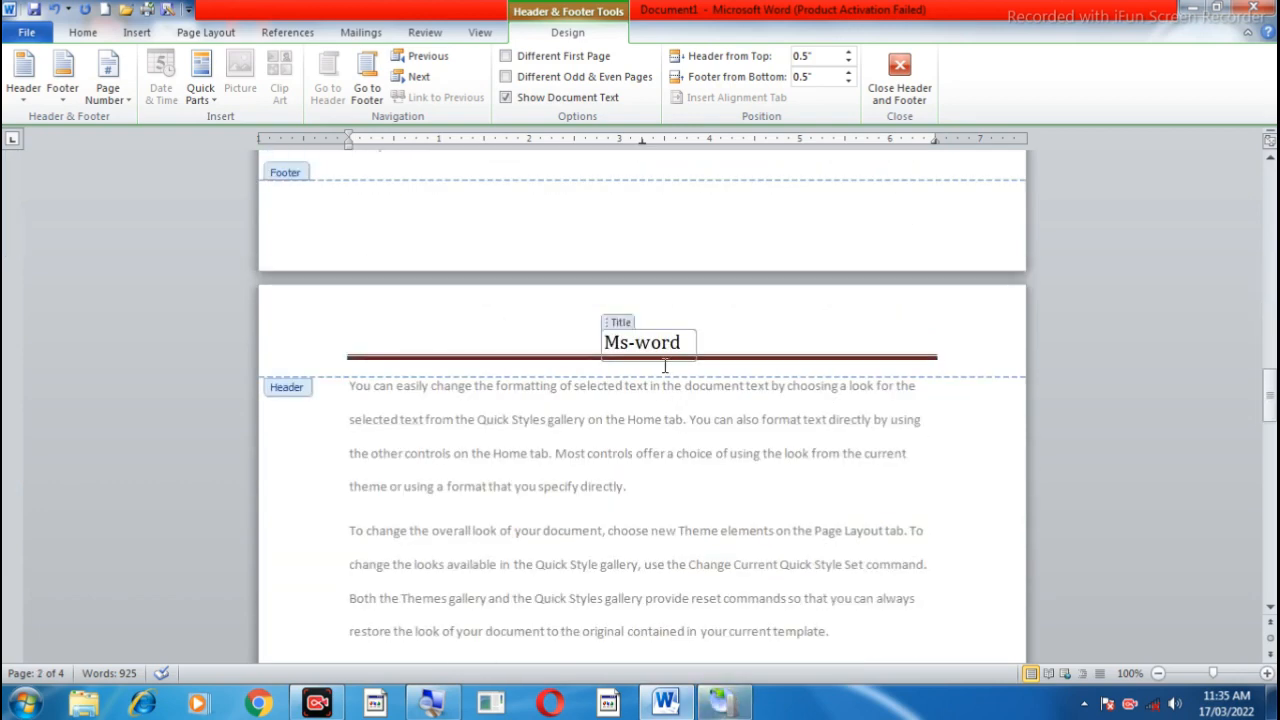
scroll(664, 366, "down", 15)
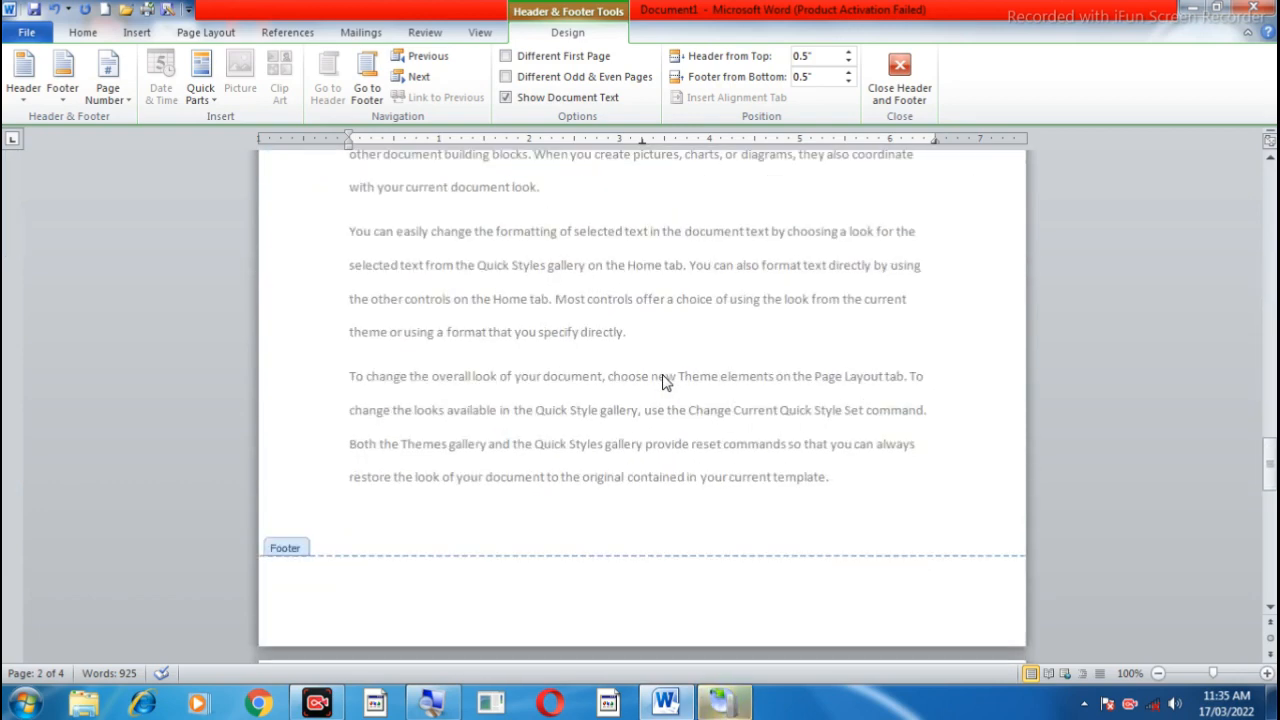
scroll(664, 376, "down", 15)
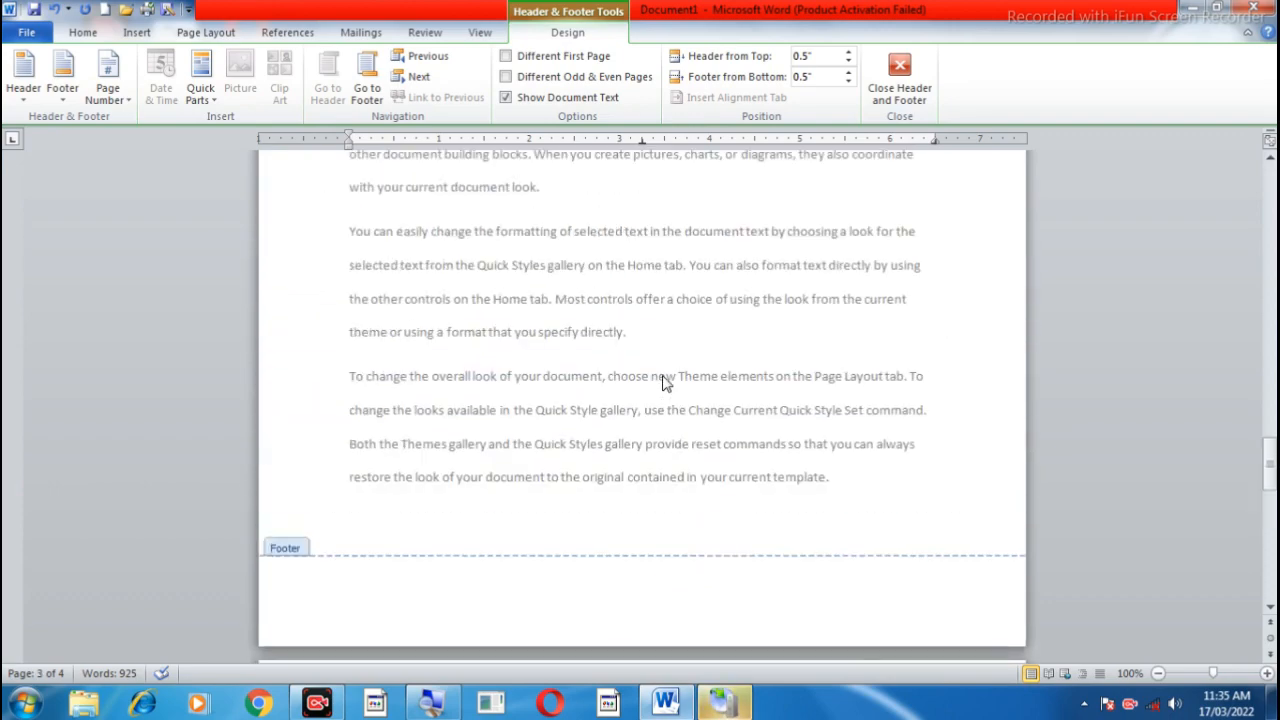
scroll(663, 376, "up", 5)
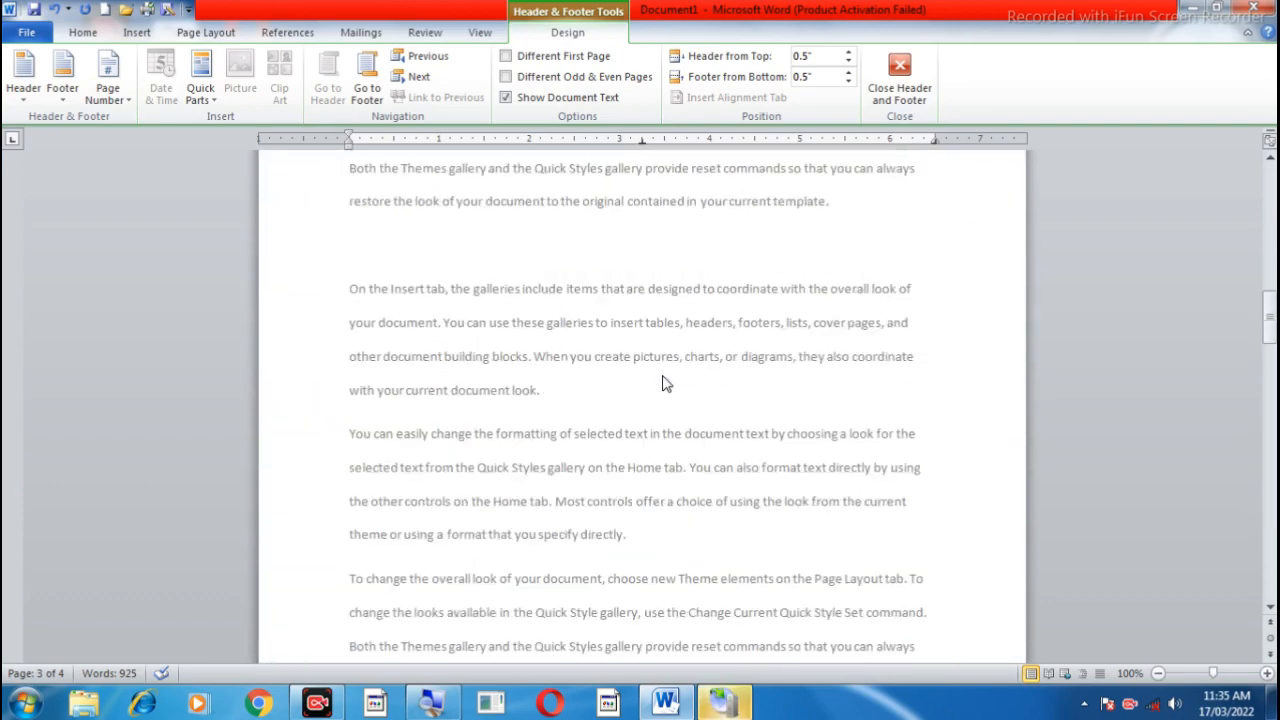
scroll(664, 383, "down", 10)
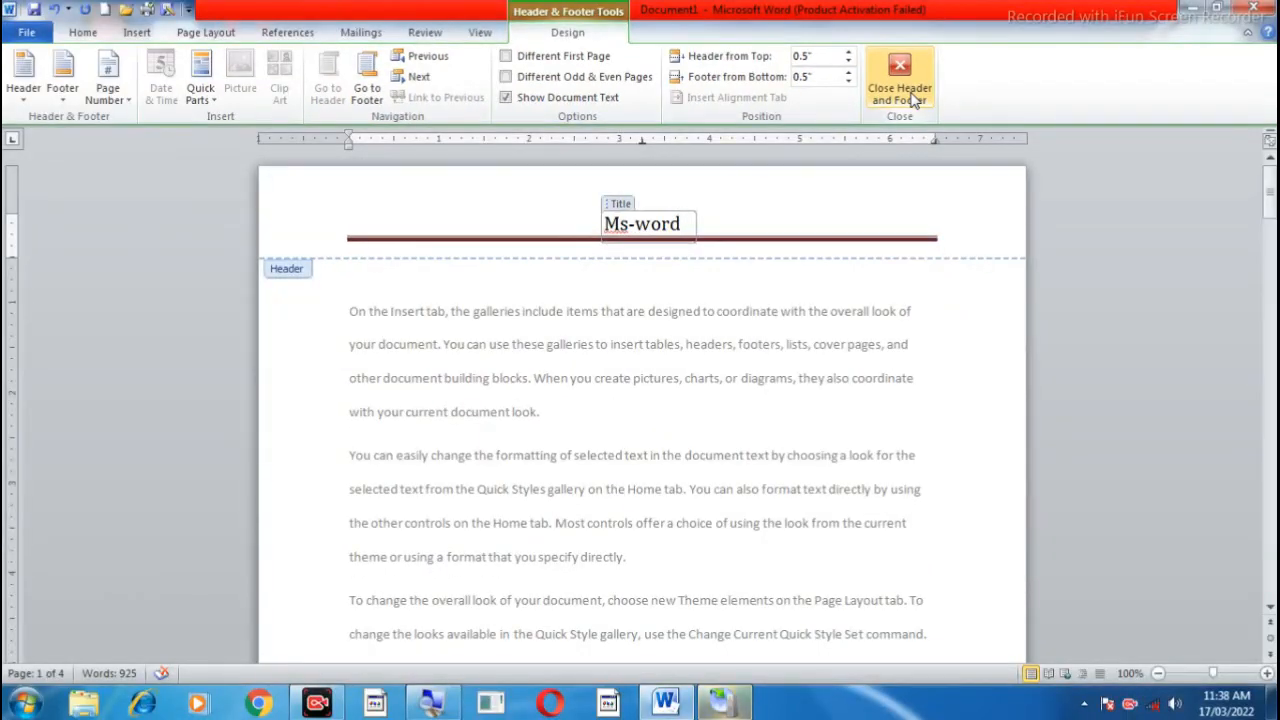
left_click(912, 98)
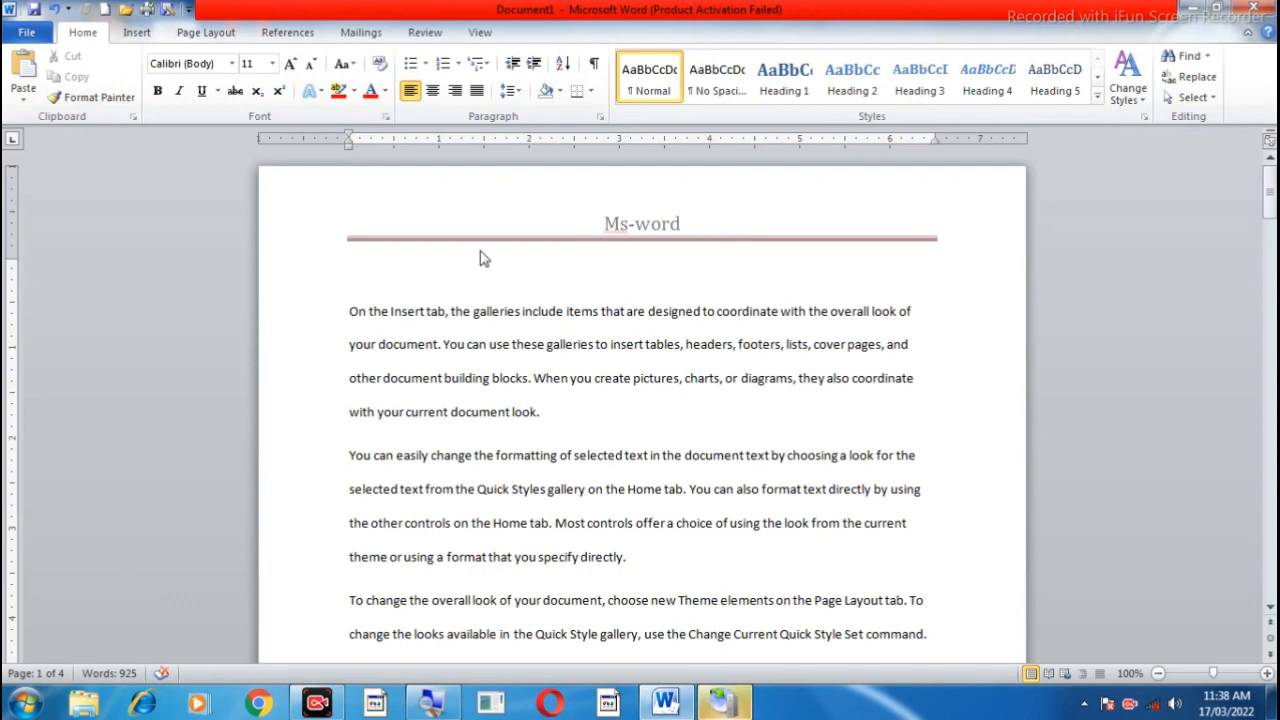
Step: Reopen the page header and replace its design with Austere (Even Page)
double_click(656, 230)
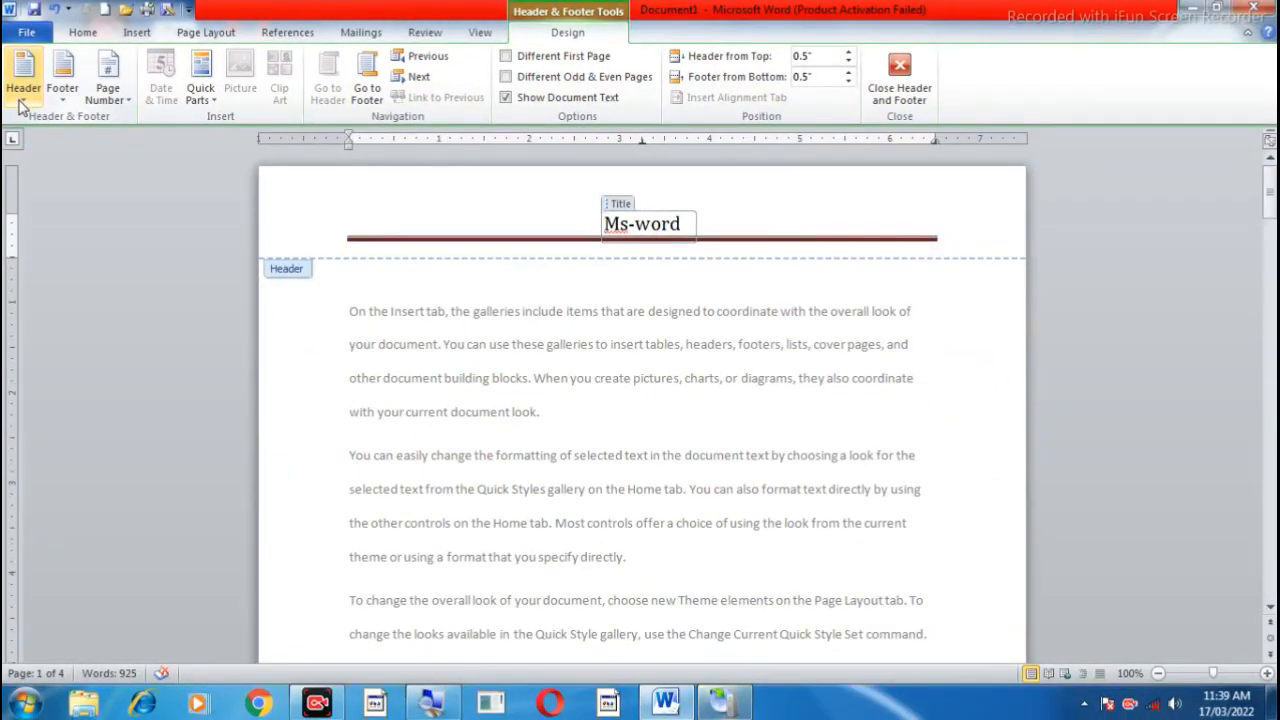
left_click(22, 100)
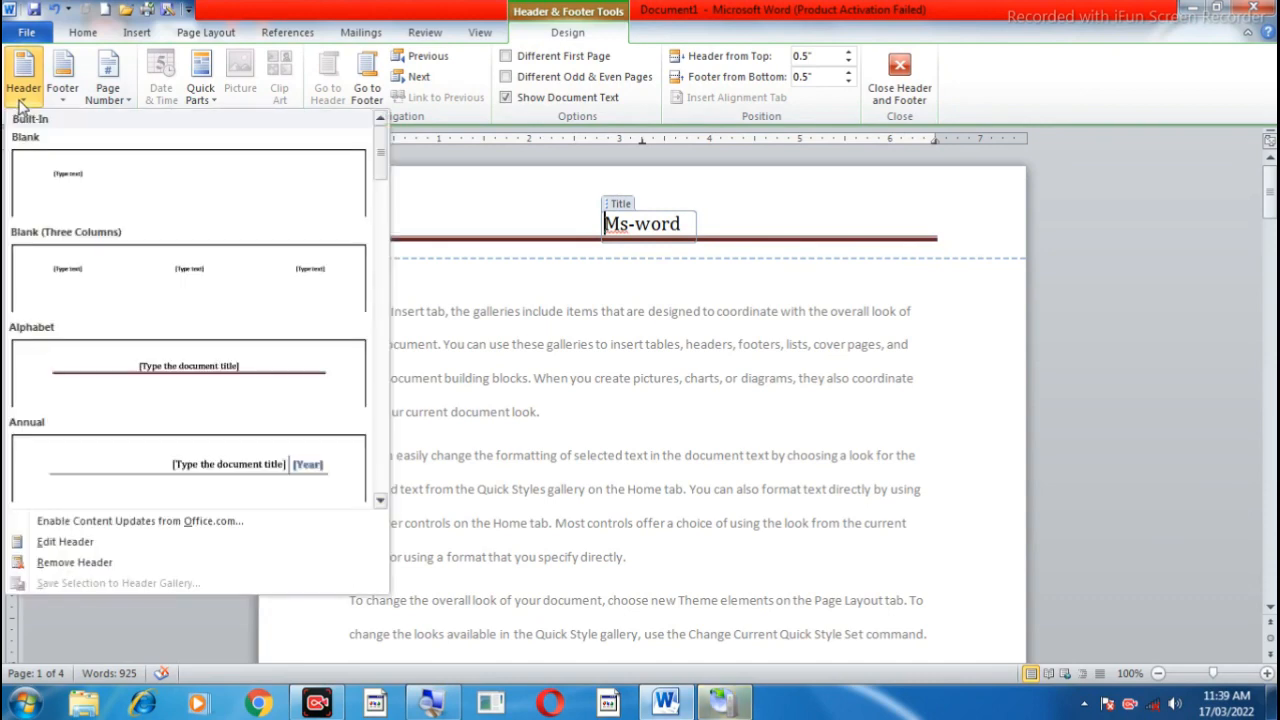
left_click(380, 501)
left_click(380, 501)
left_click(380, 501)
left_click(380, 501)
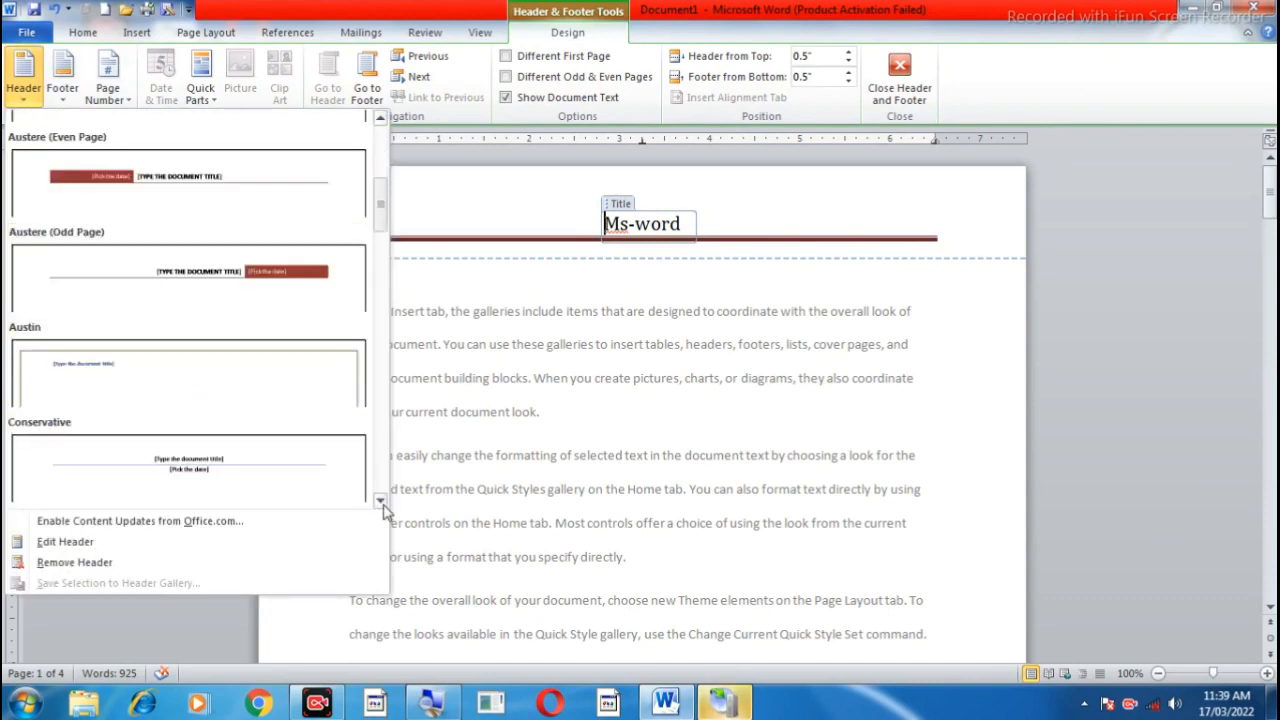
left_click(198, 194)
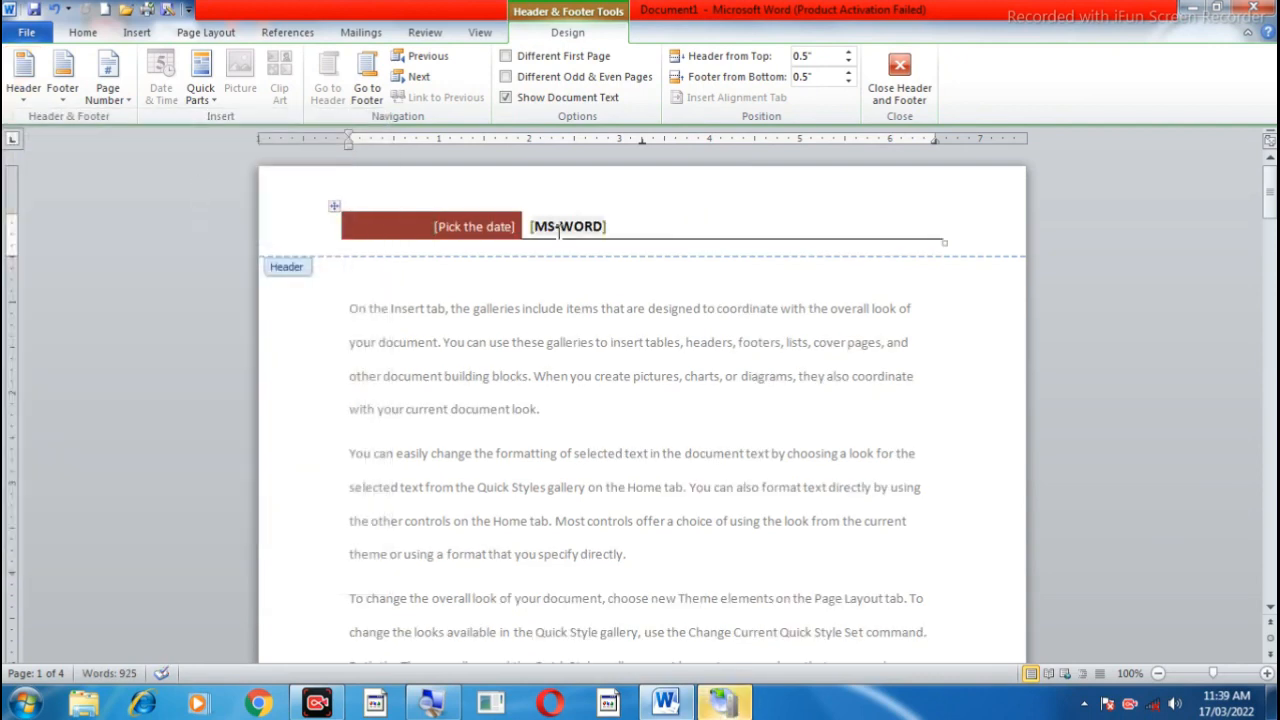
Step: Select the title cell in the header and switch the header design to Alphabet
left_click(24, 104)
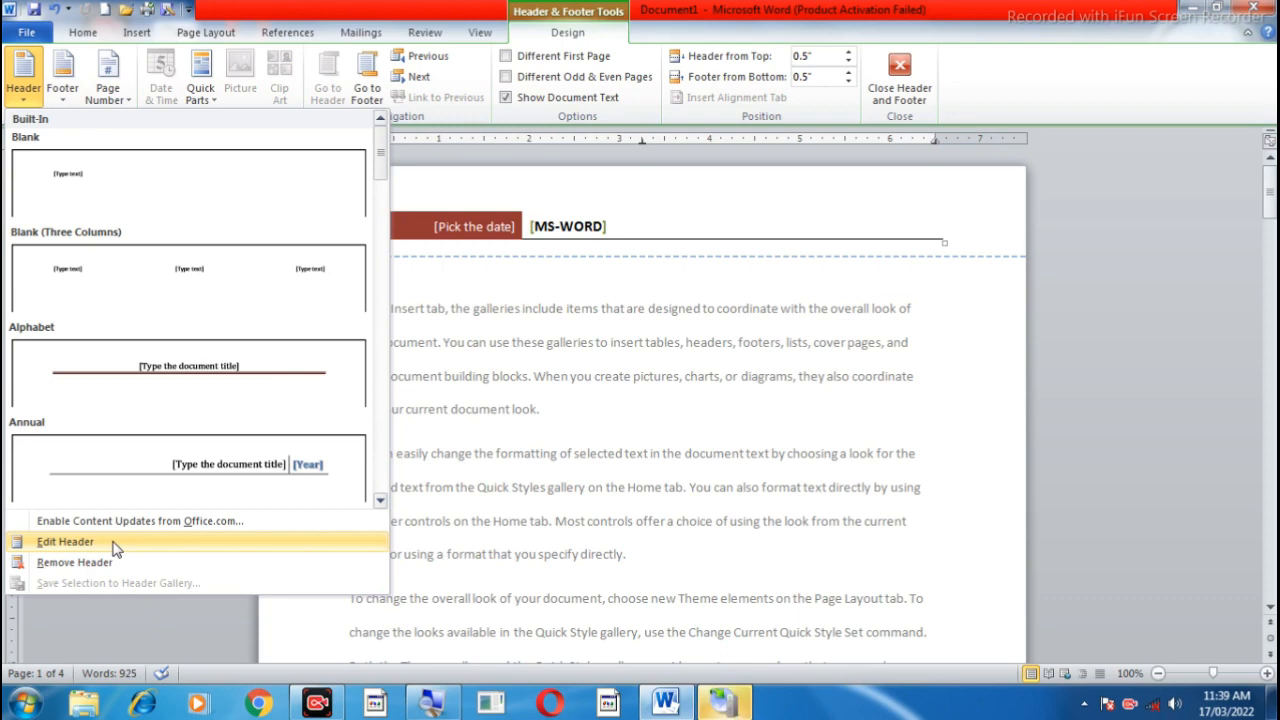
left_click(116, 546)
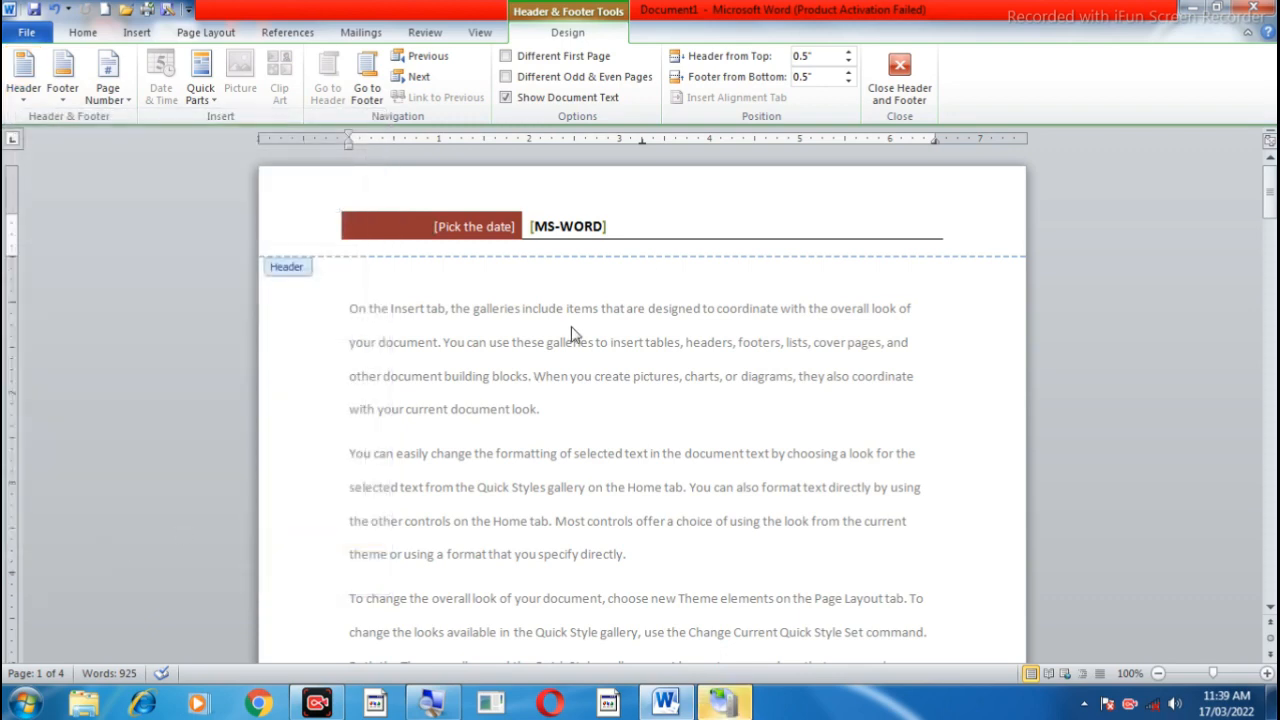
left_click(561, 211)
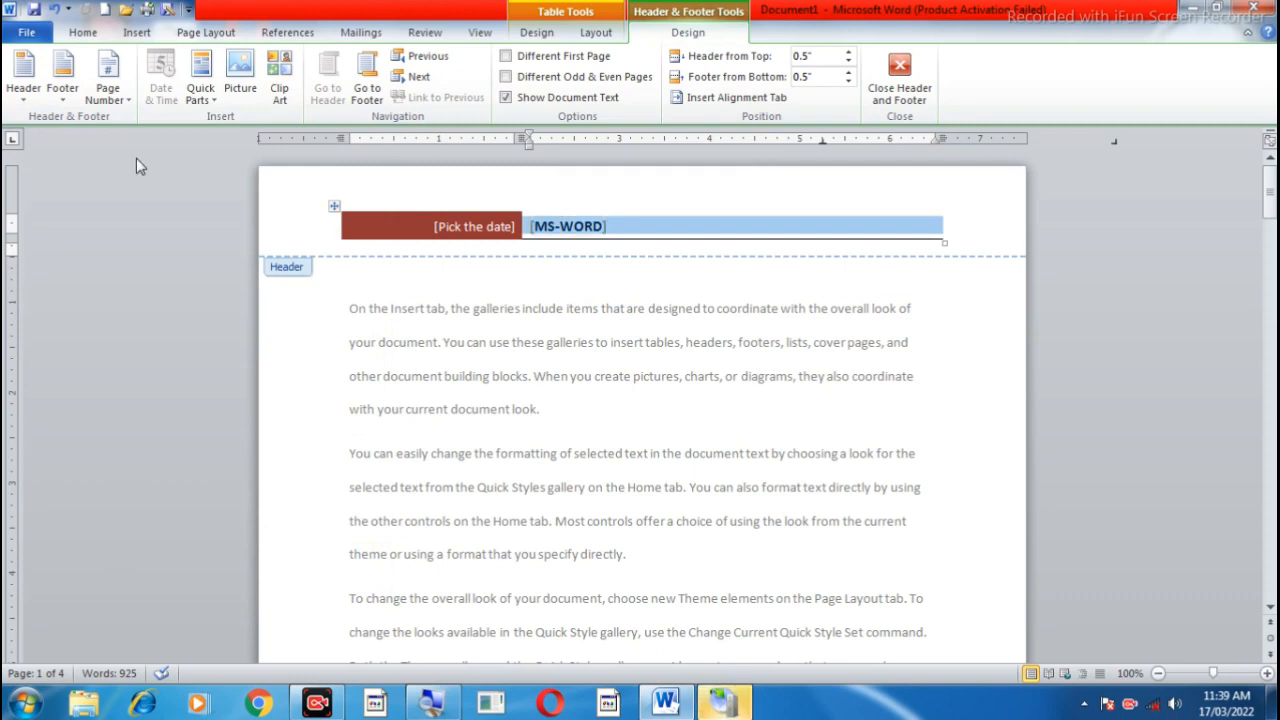
left_click(23, 80)
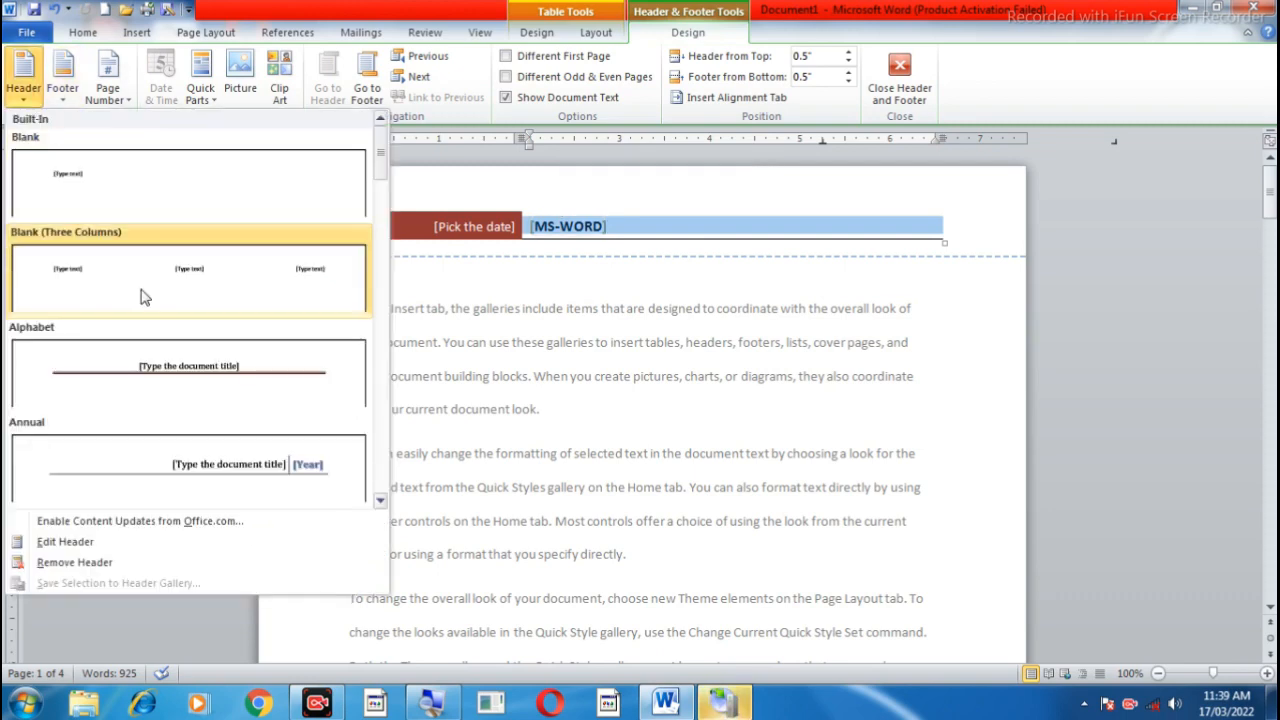
left_click(175, 365)
left_click(587, 222)
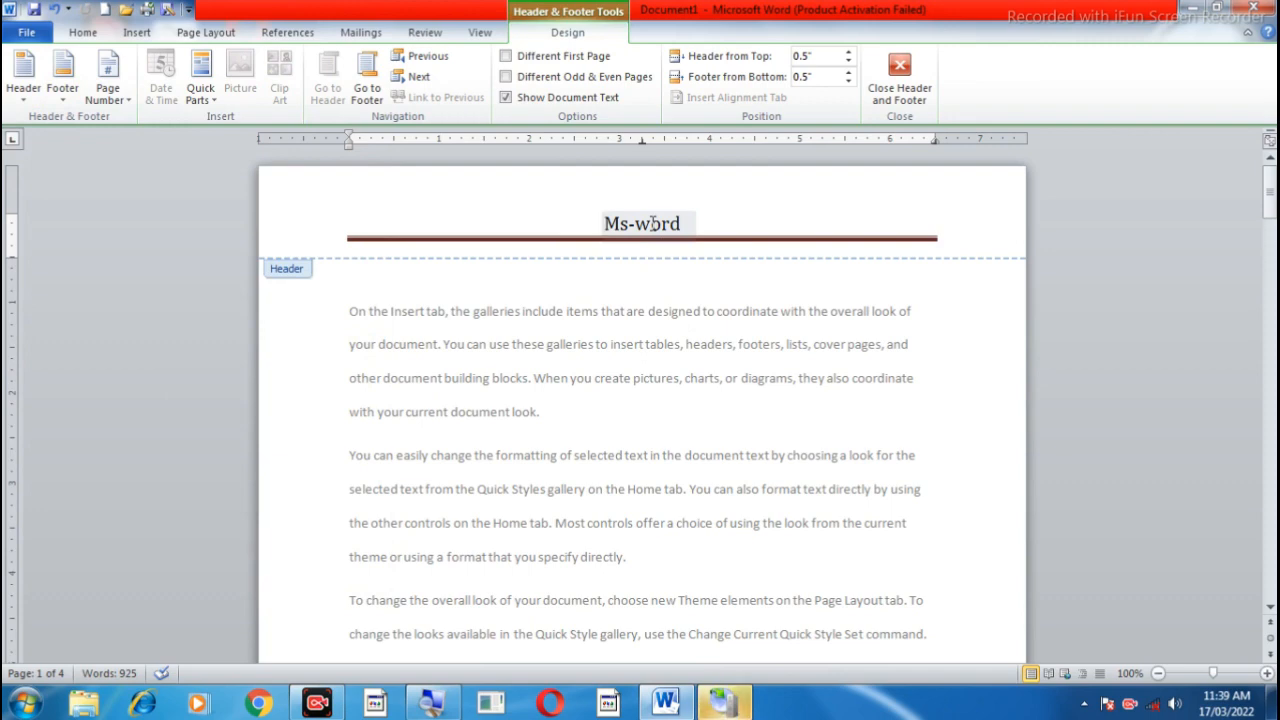
Step: Replace "word" with "excel" in the header title and finish editing the header
double_click(652, 224)
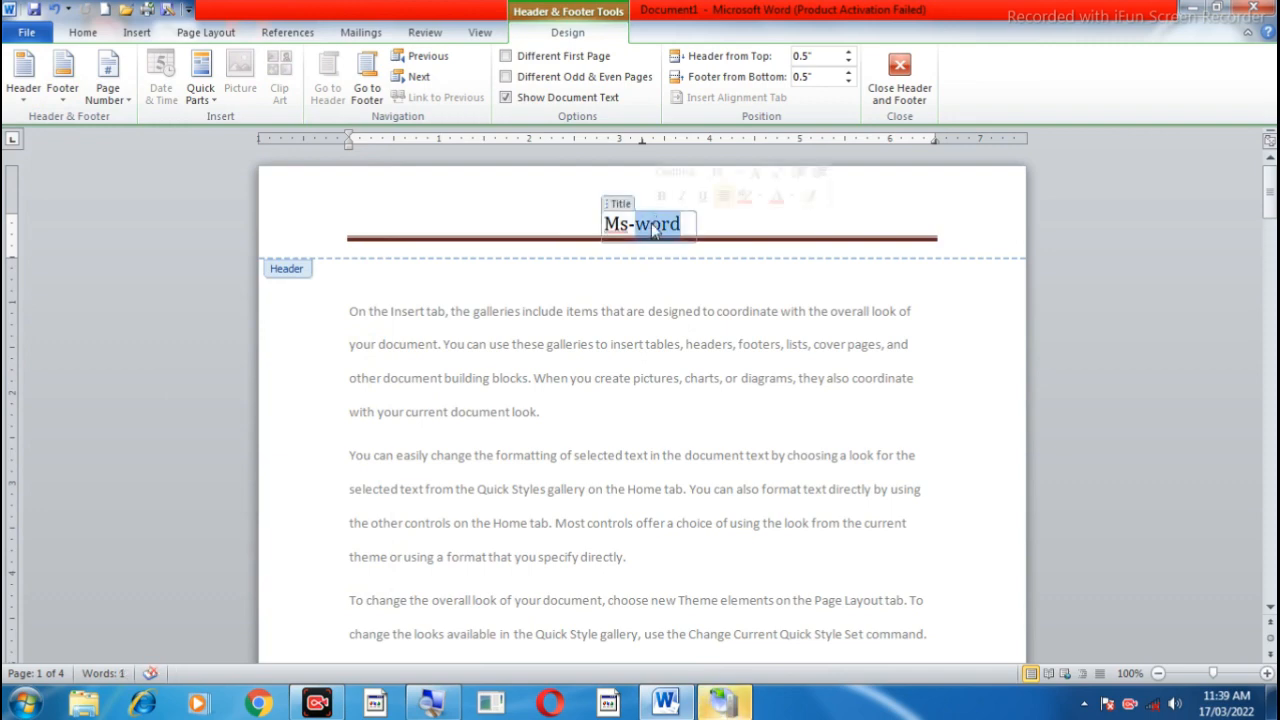
type("excel")
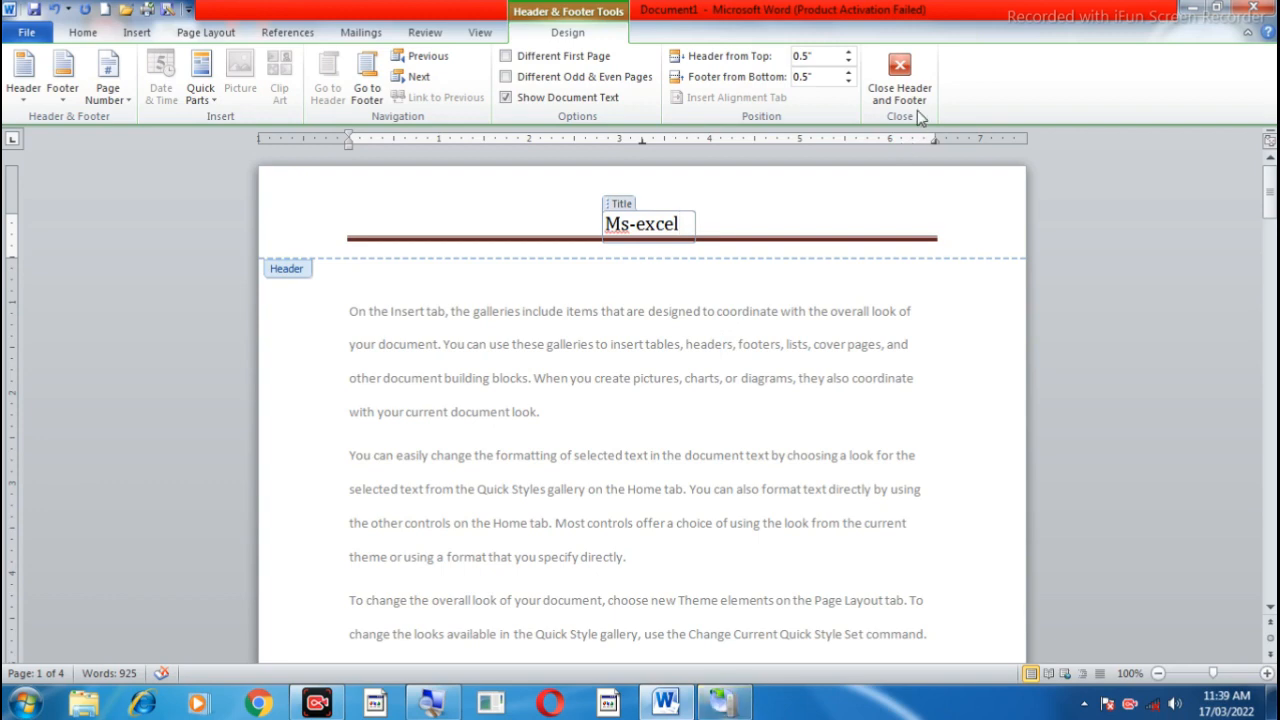
left_click(898, 78)
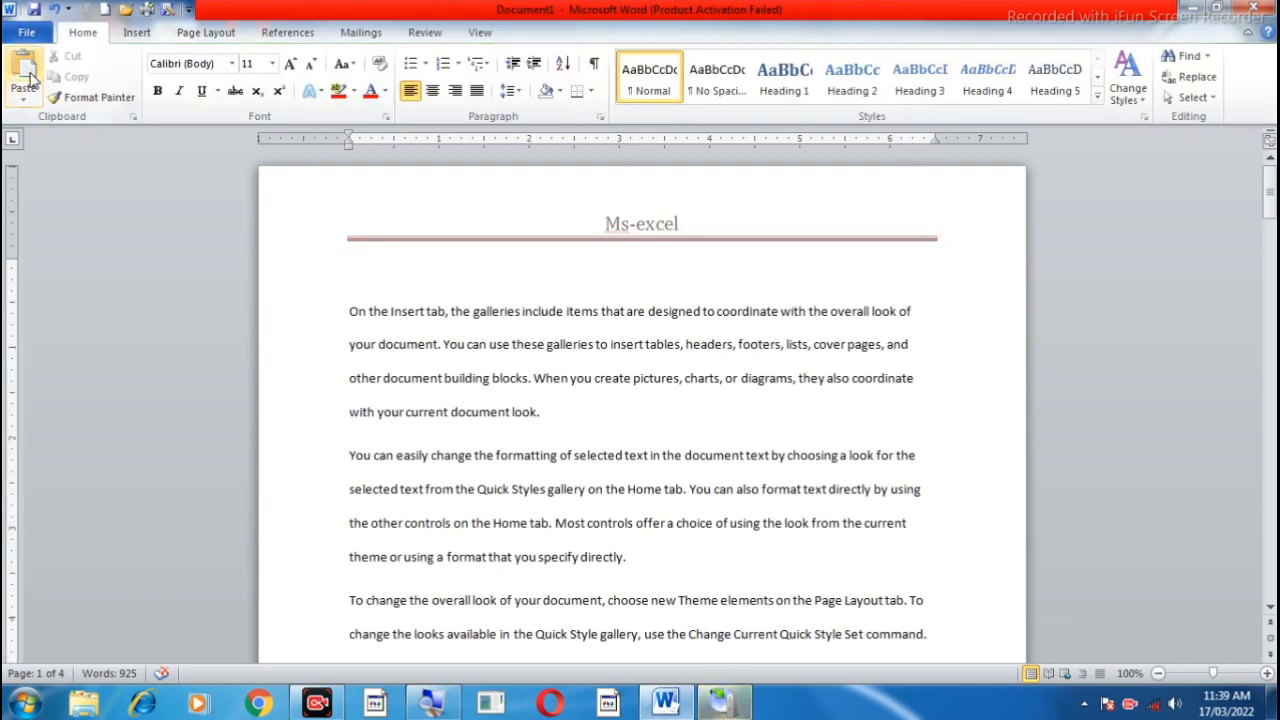
Step: Reopen the page header for editing, replace "excel" with "word" in its title, and finish editing the header
double_click(608, 192)
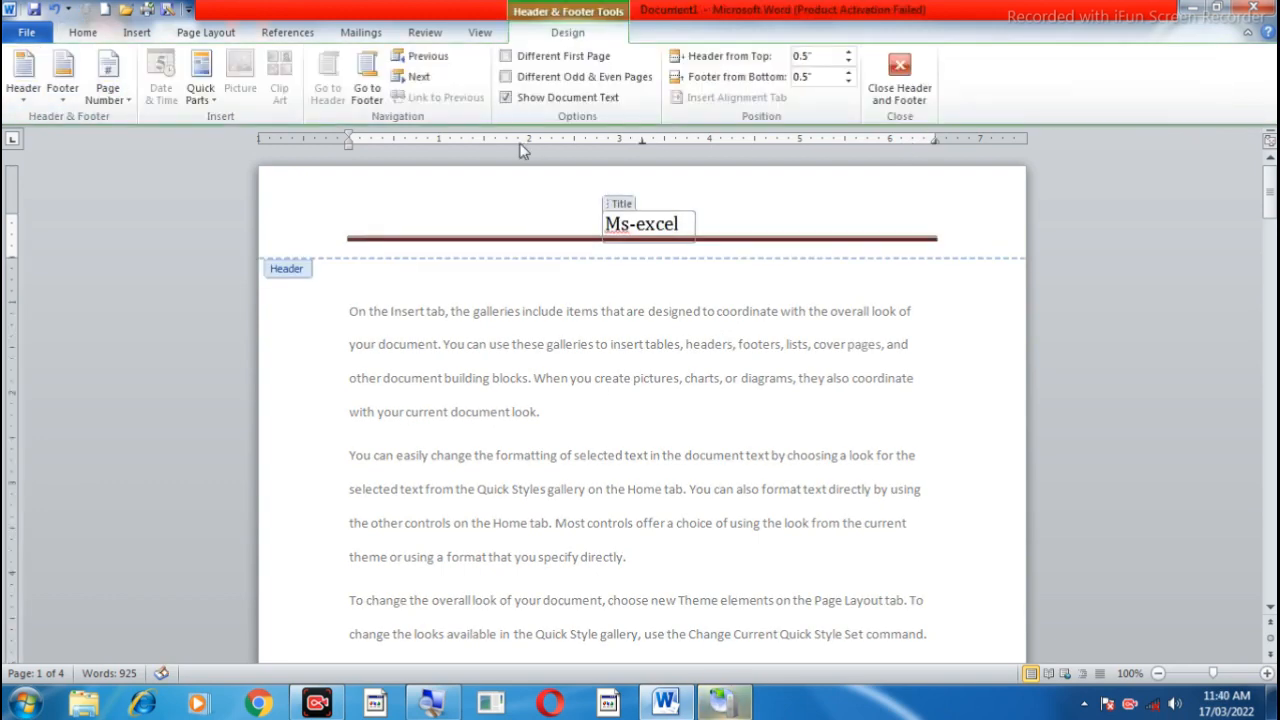
left_click(22, 80)
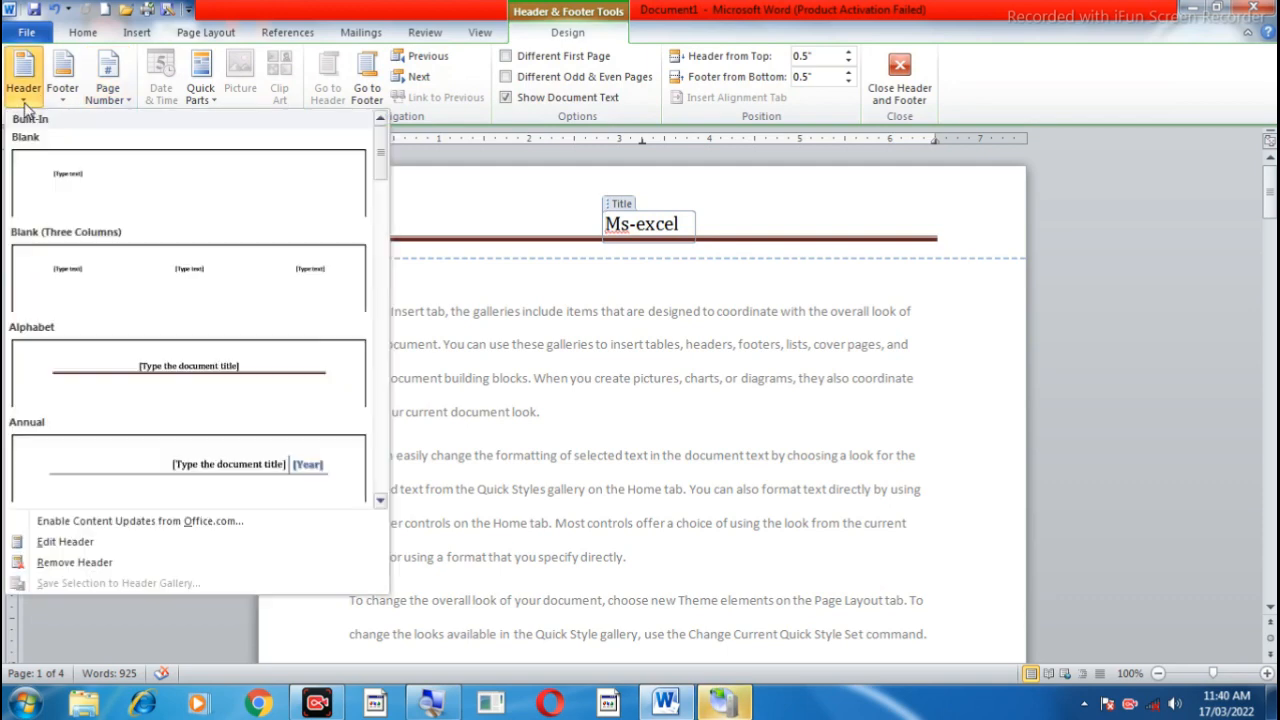
left_click(84, 540)
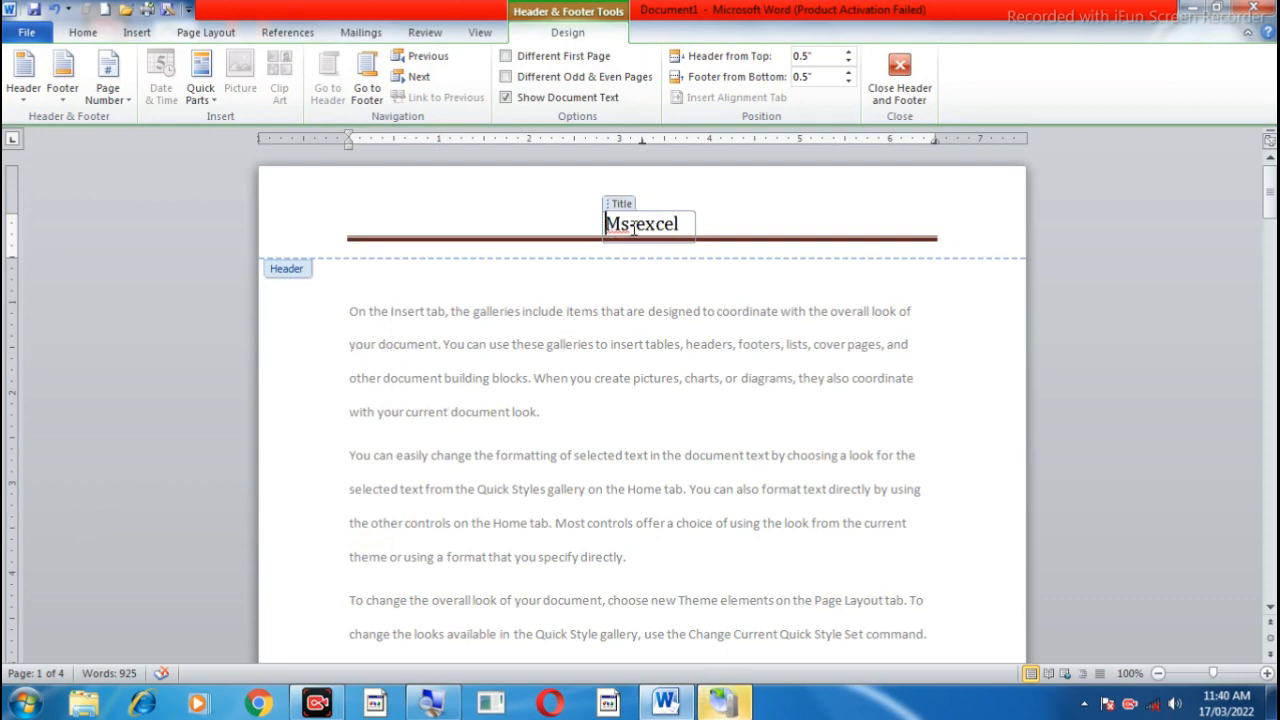
key("Delete")
key("Delete")
key("Delete")
key("Delete")
key("Delete")
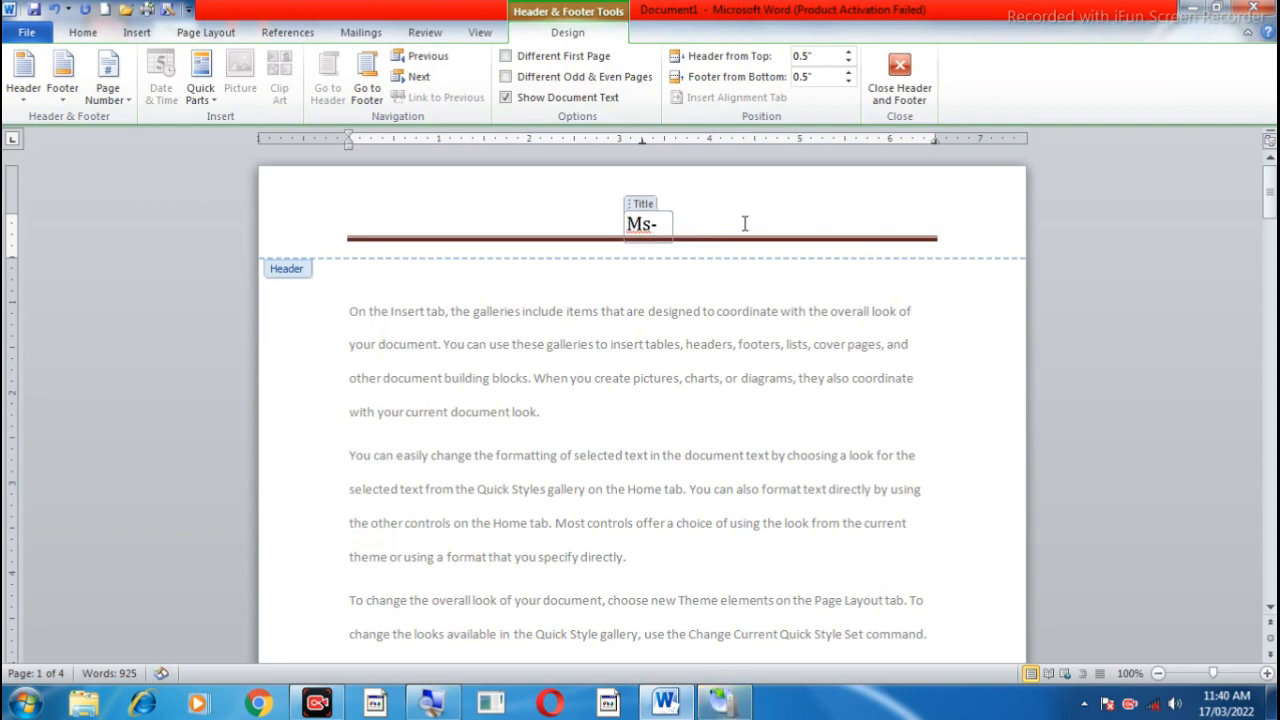
type("word")
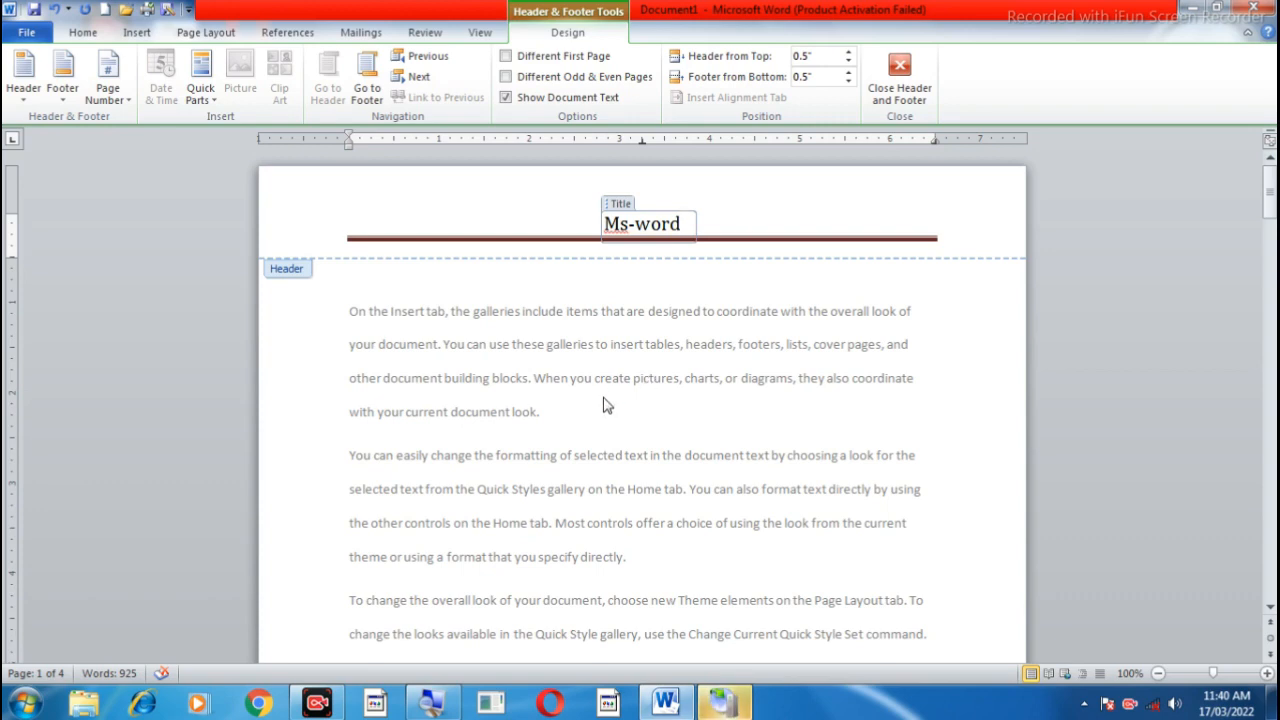
left_click(900, 92)
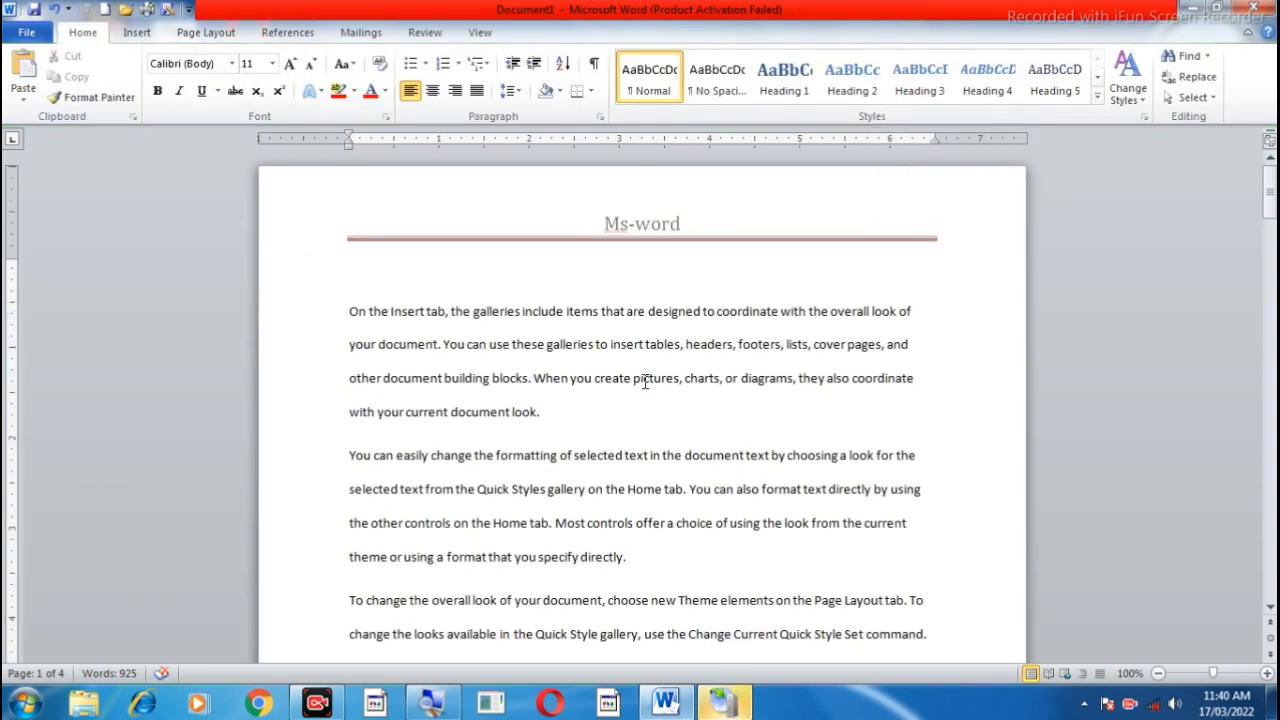
Step: Reopen the page header, remove it from the document, and insert the built-in Alphabet header again
double_click(654, 222)
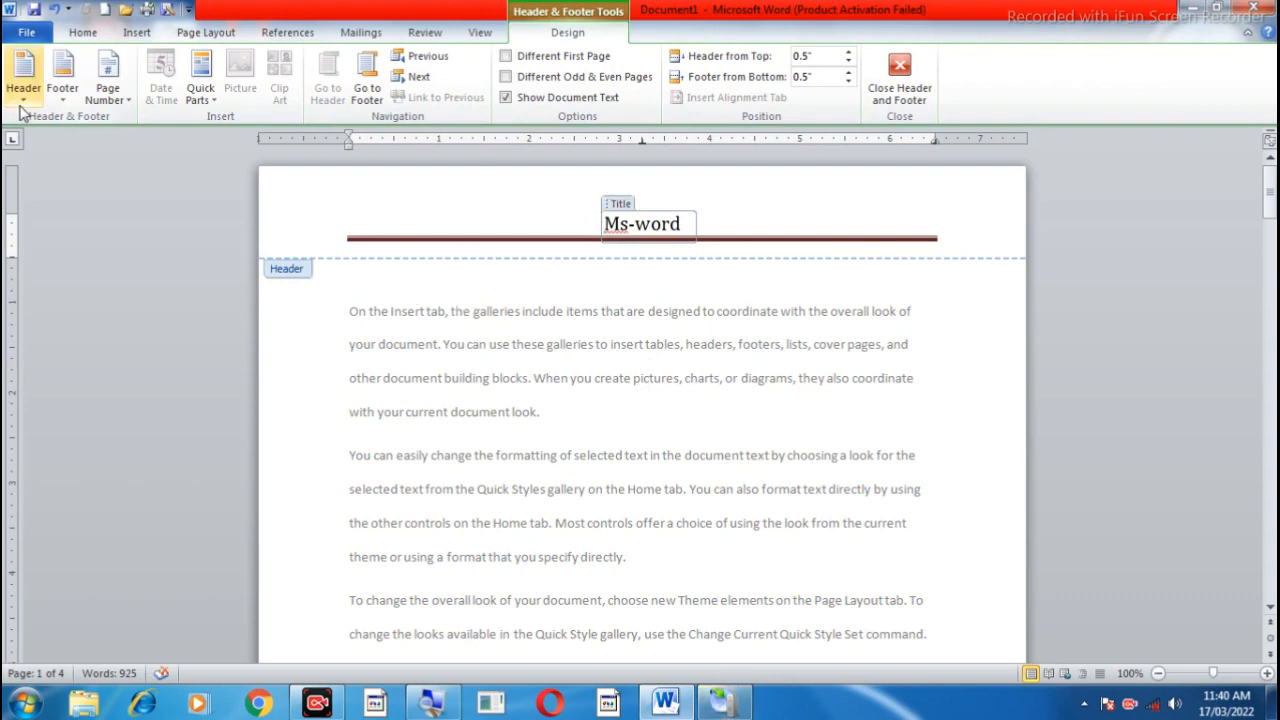
left_click(23, 72)
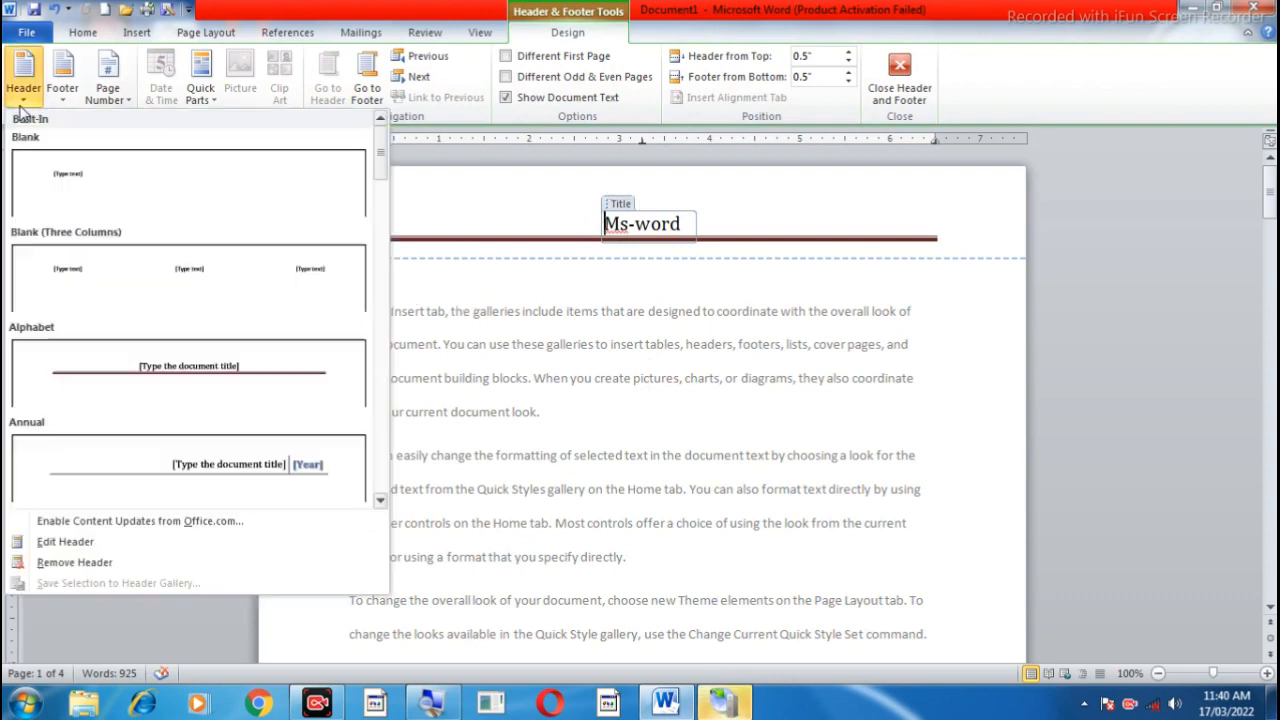
left_click(64, 562)
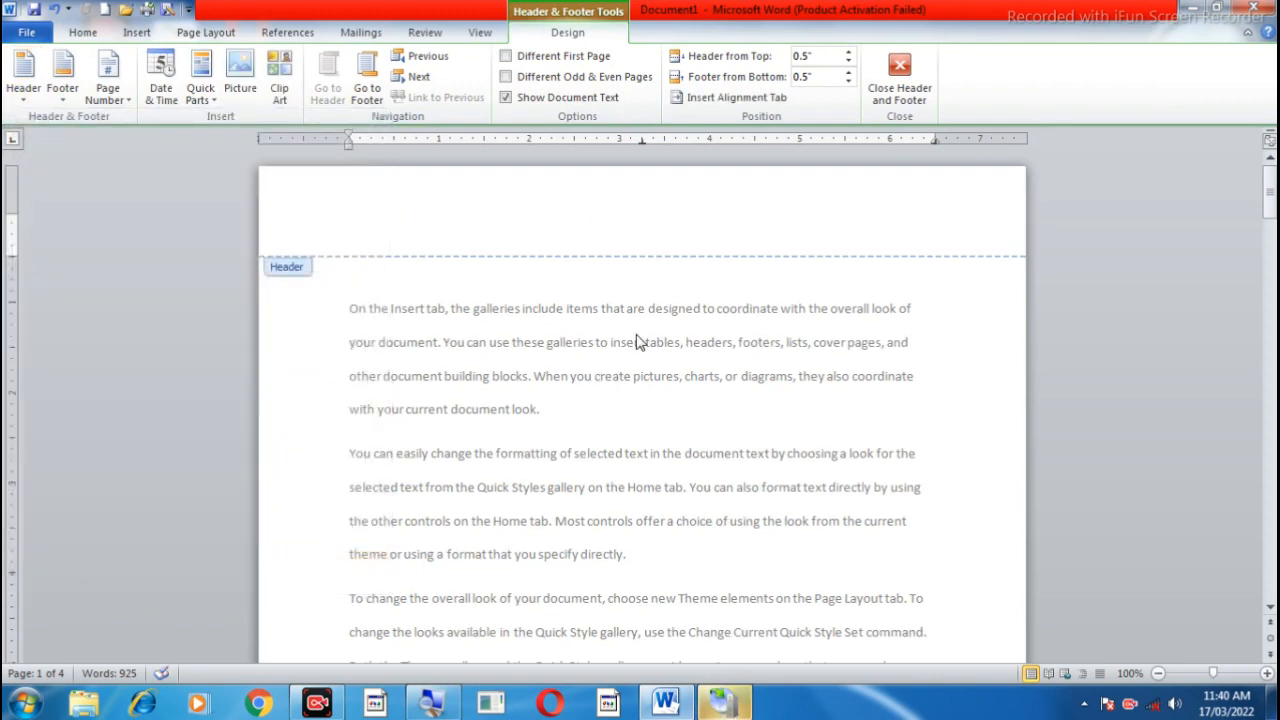
left_click(20, 102)
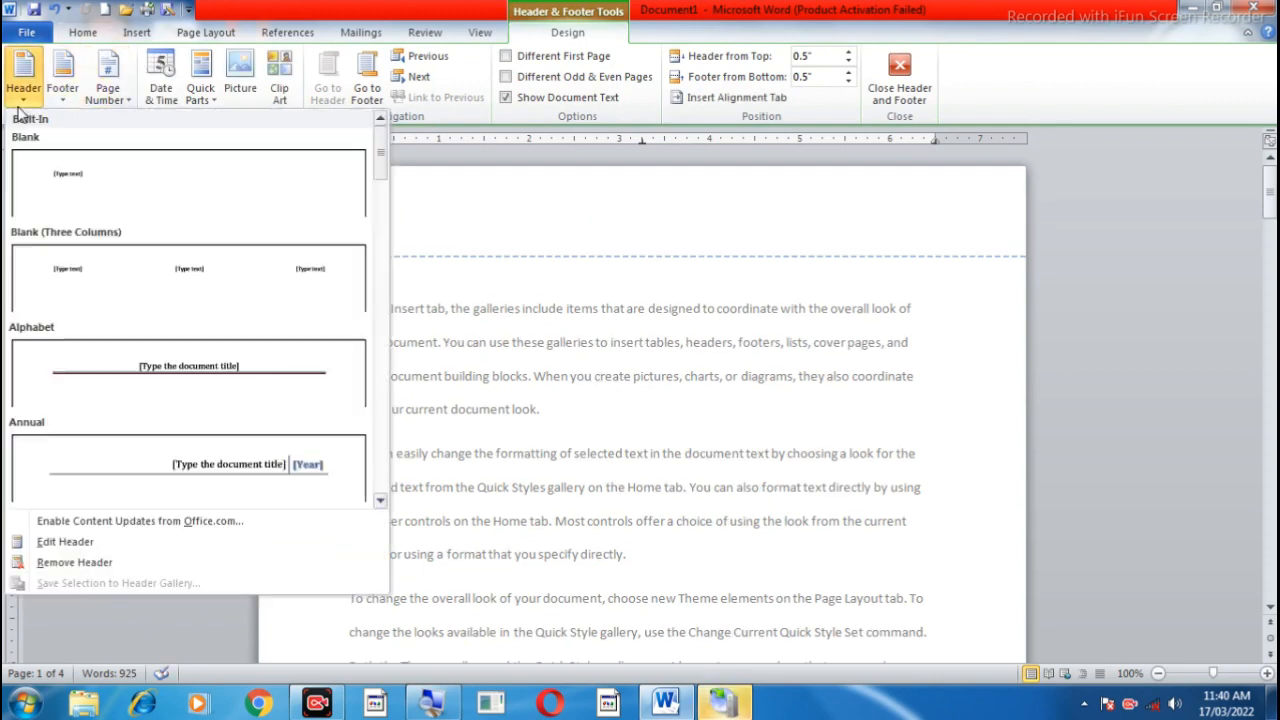
left_click(200, 372)
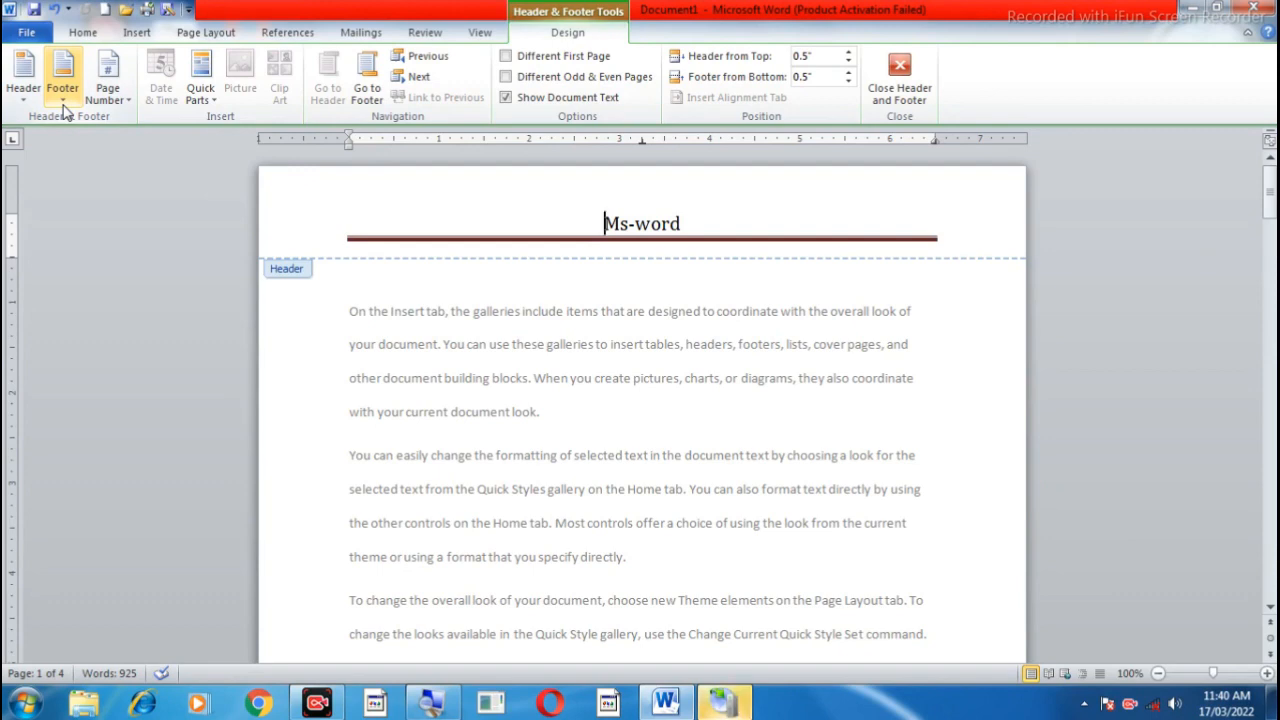
Step: Insert the built-in Alphabet footer into the document
left_click(63, 98)
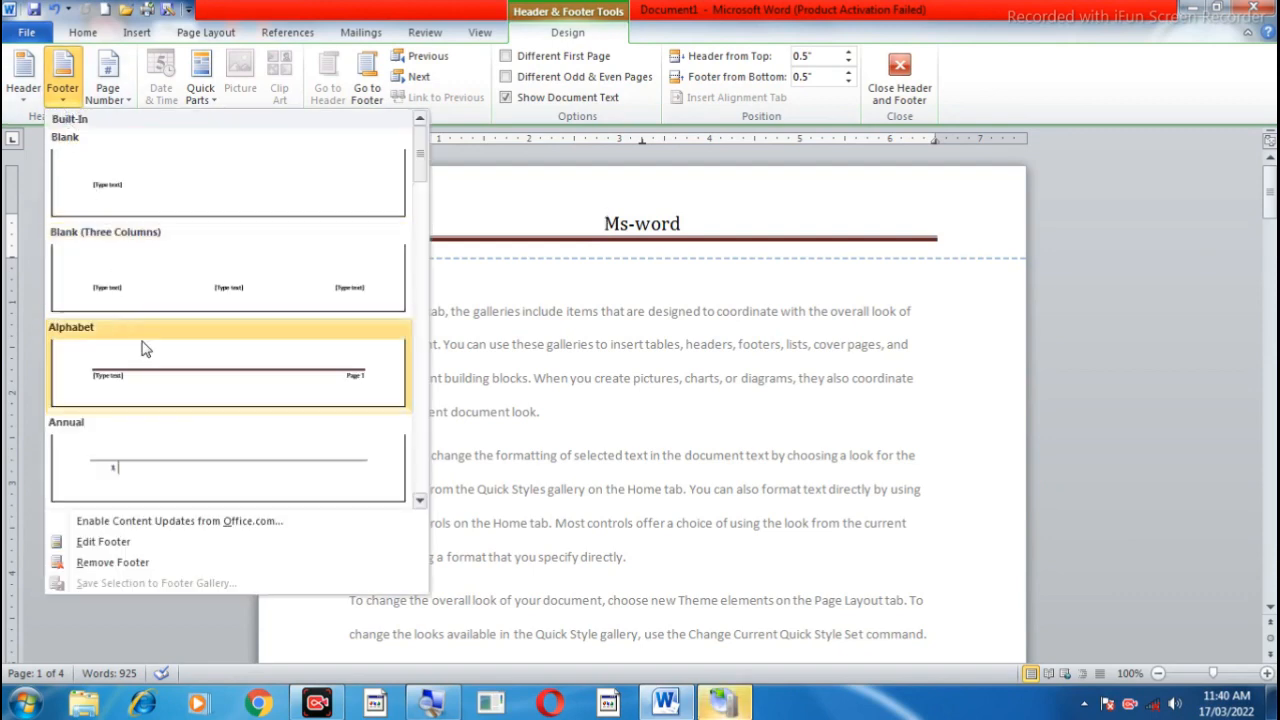
left_click(421, 500)
left_click(421, 500)
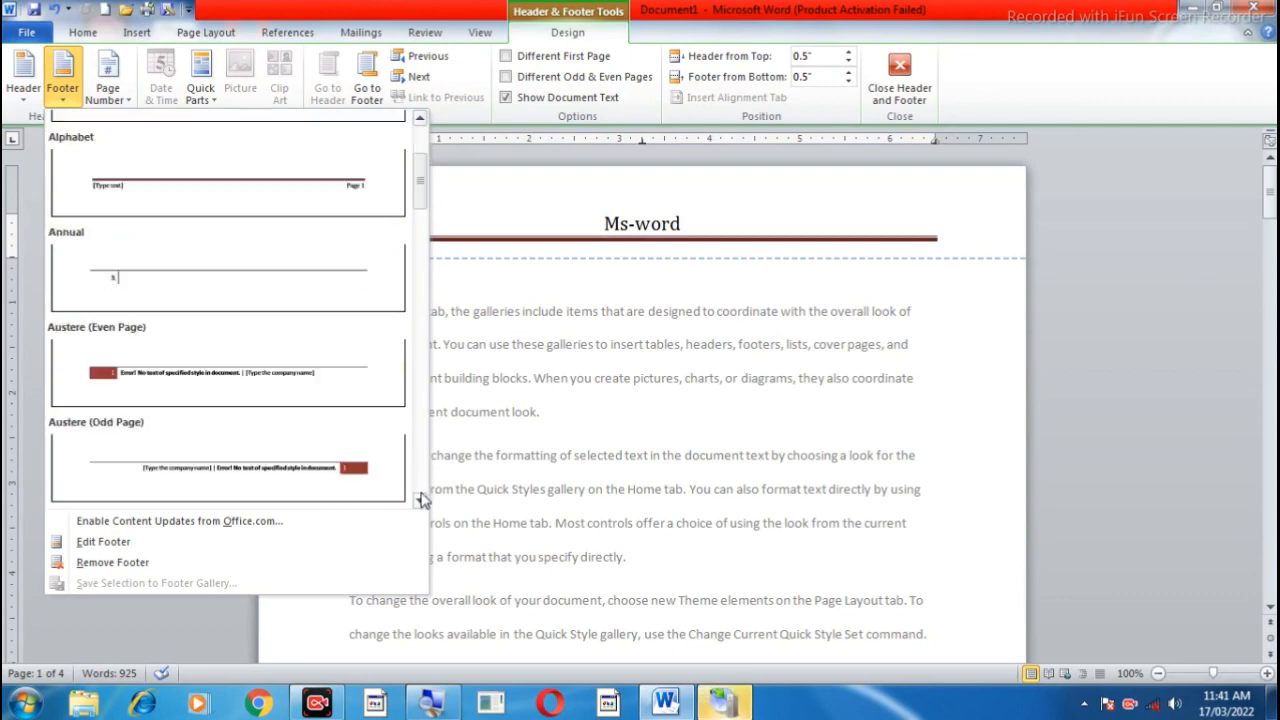
left_click(421, 118)
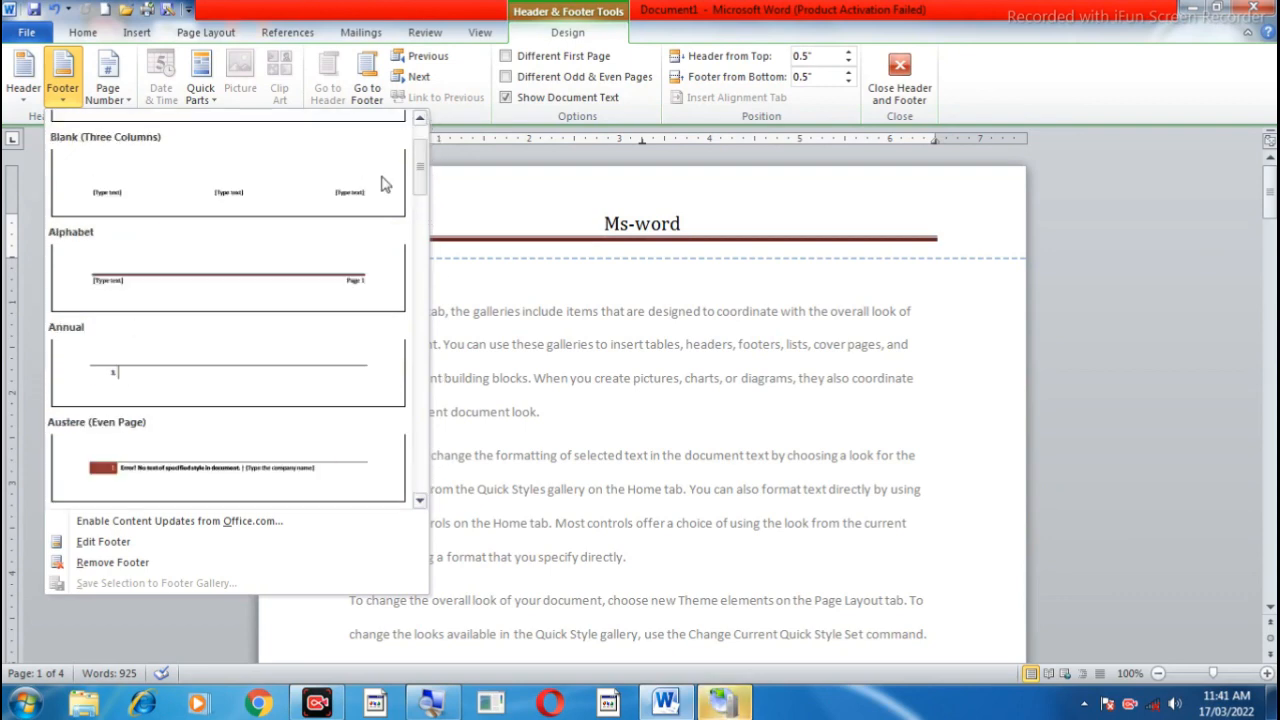
left_click(238, 289)
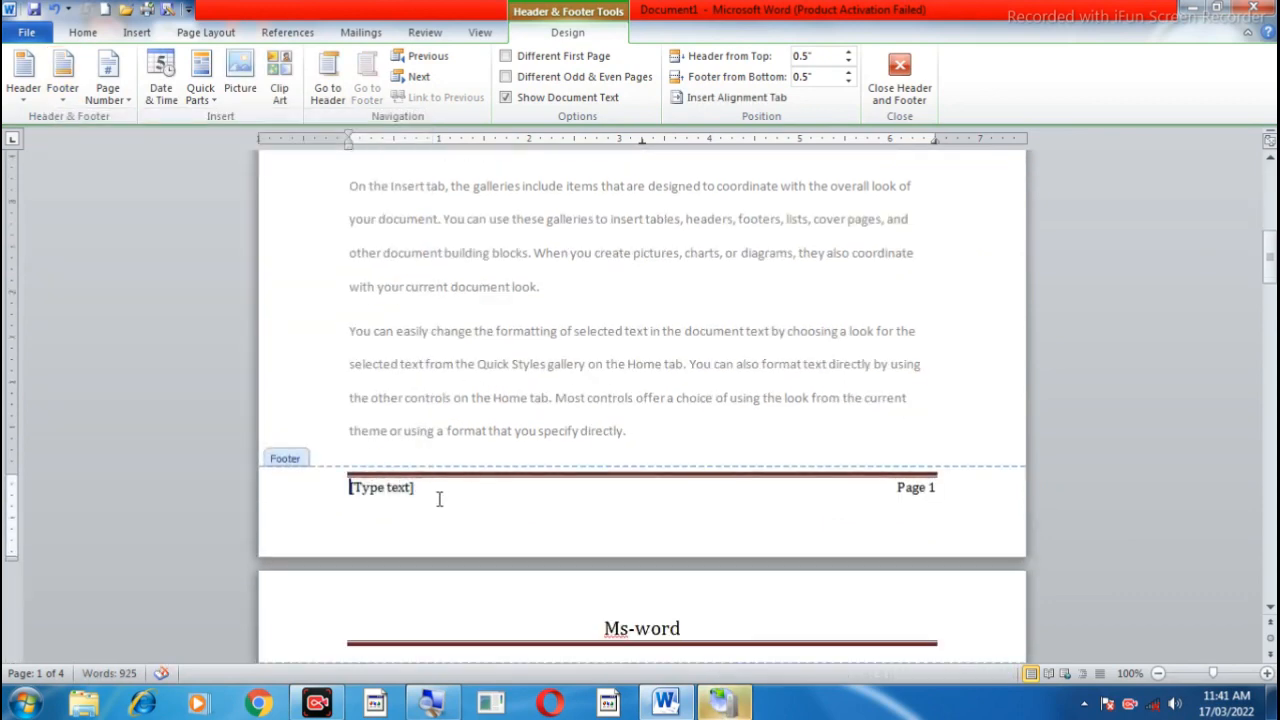
Step: Replace the [Type text] placeholder in the footer with the person's name, starting with a capital letter
left_click(371, 490)
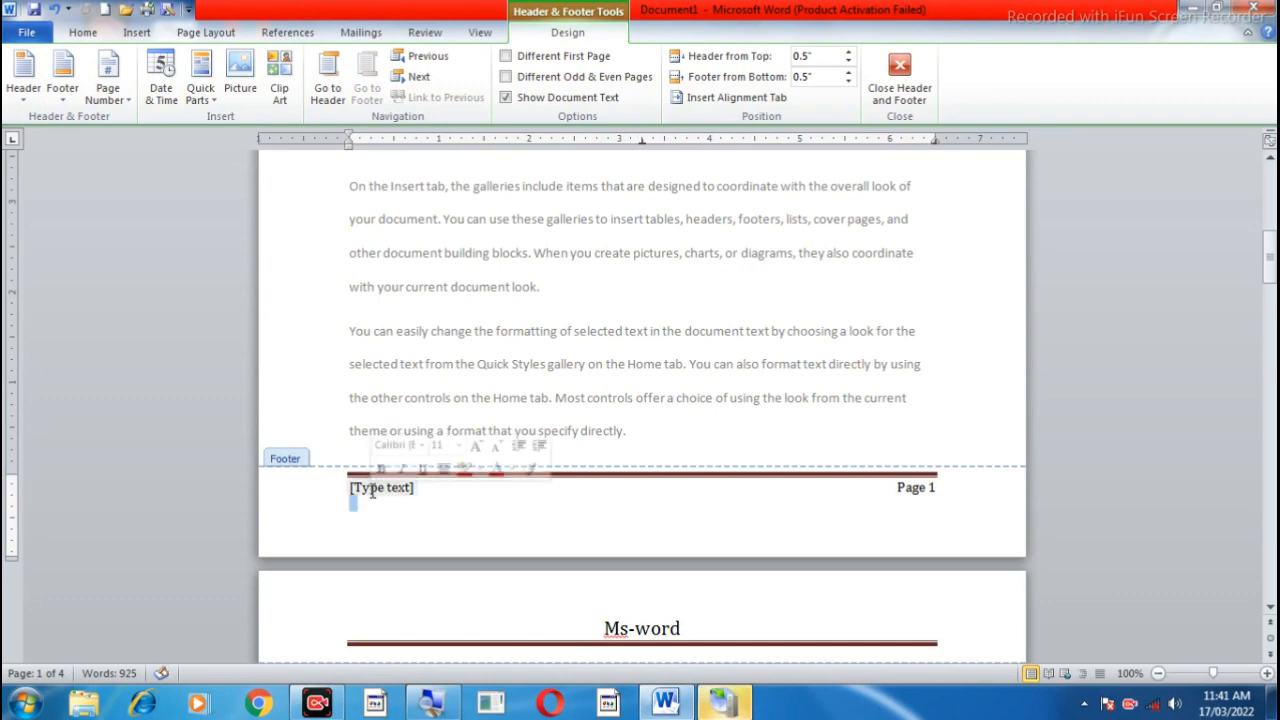
type("khan")
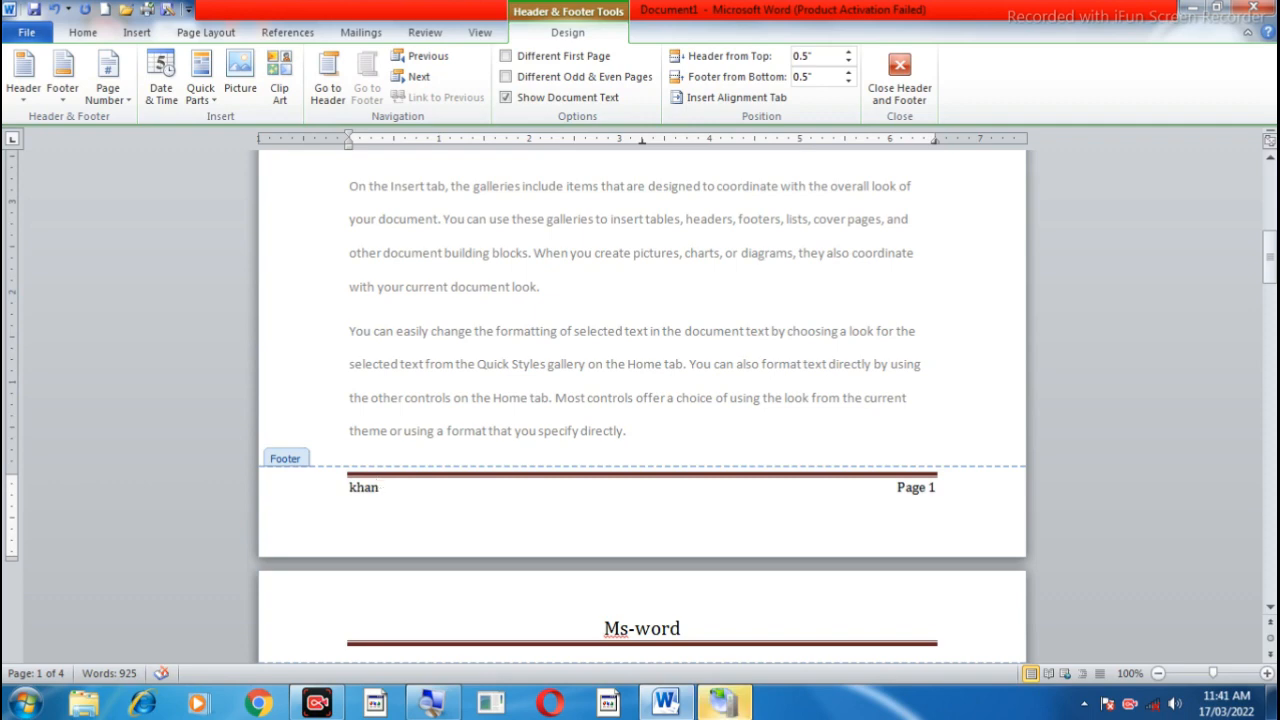
type(" sir")
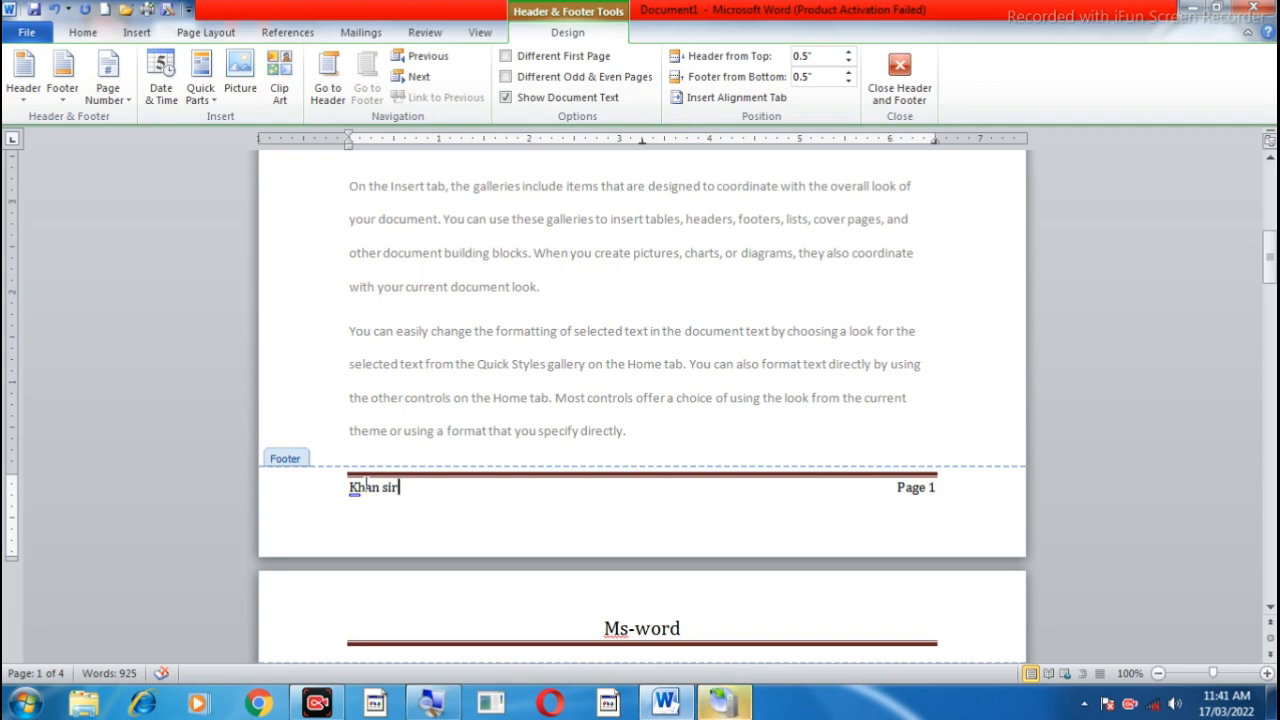
Step: Examine the footer text and page numbers on the following pages and return to the first page
scroll(372, 509, "down", 15)
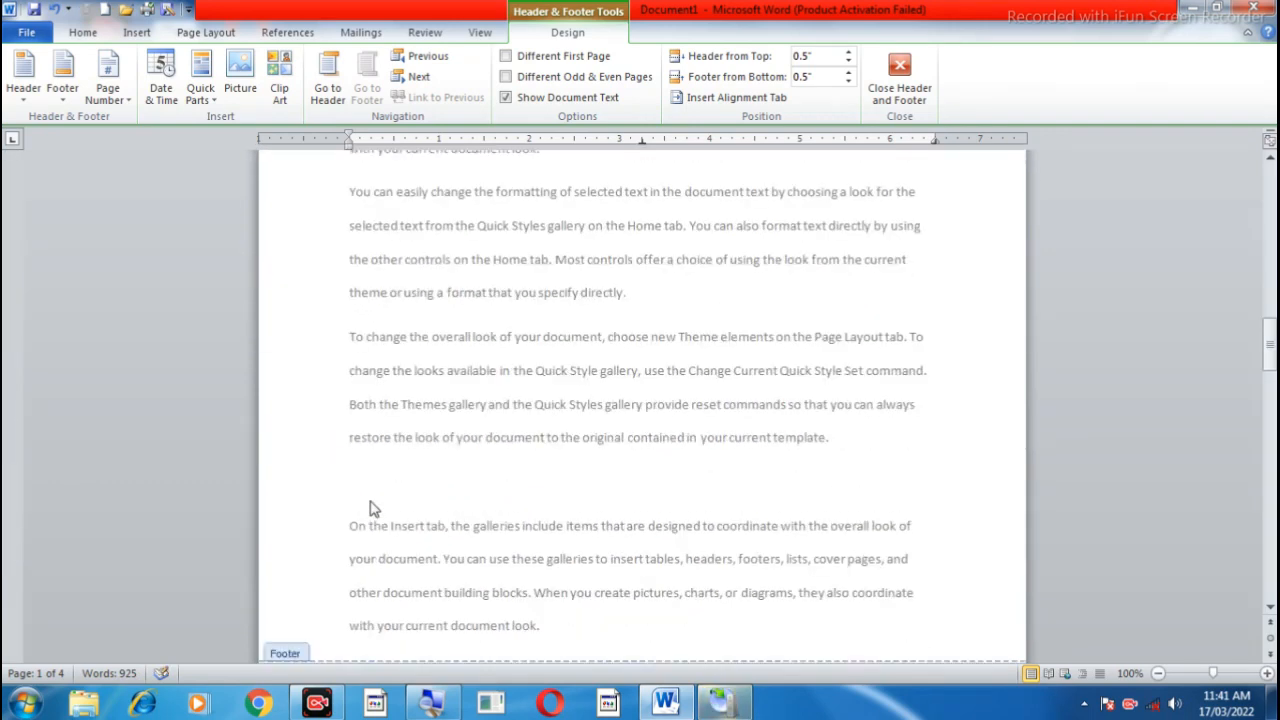
scroll(372, 509, "down", 3)
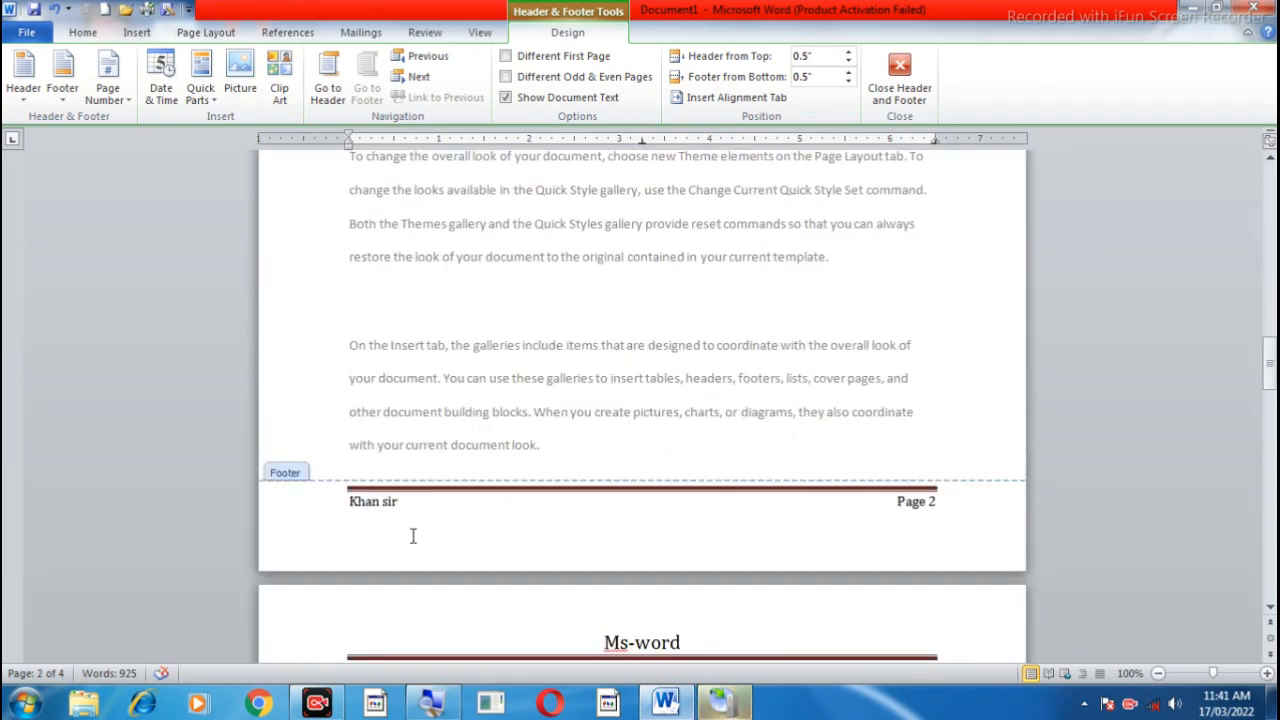
scroll(412, 537, "down", 16)
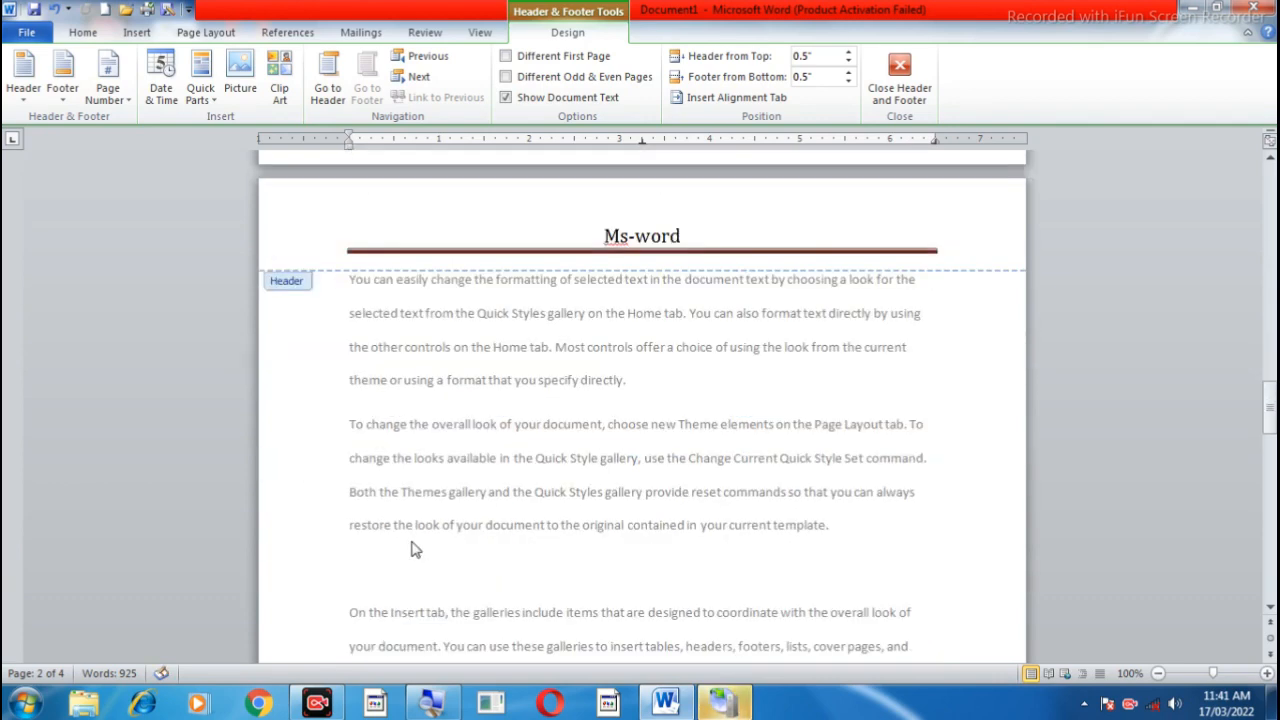
scroll(412, 541, "down", 2)
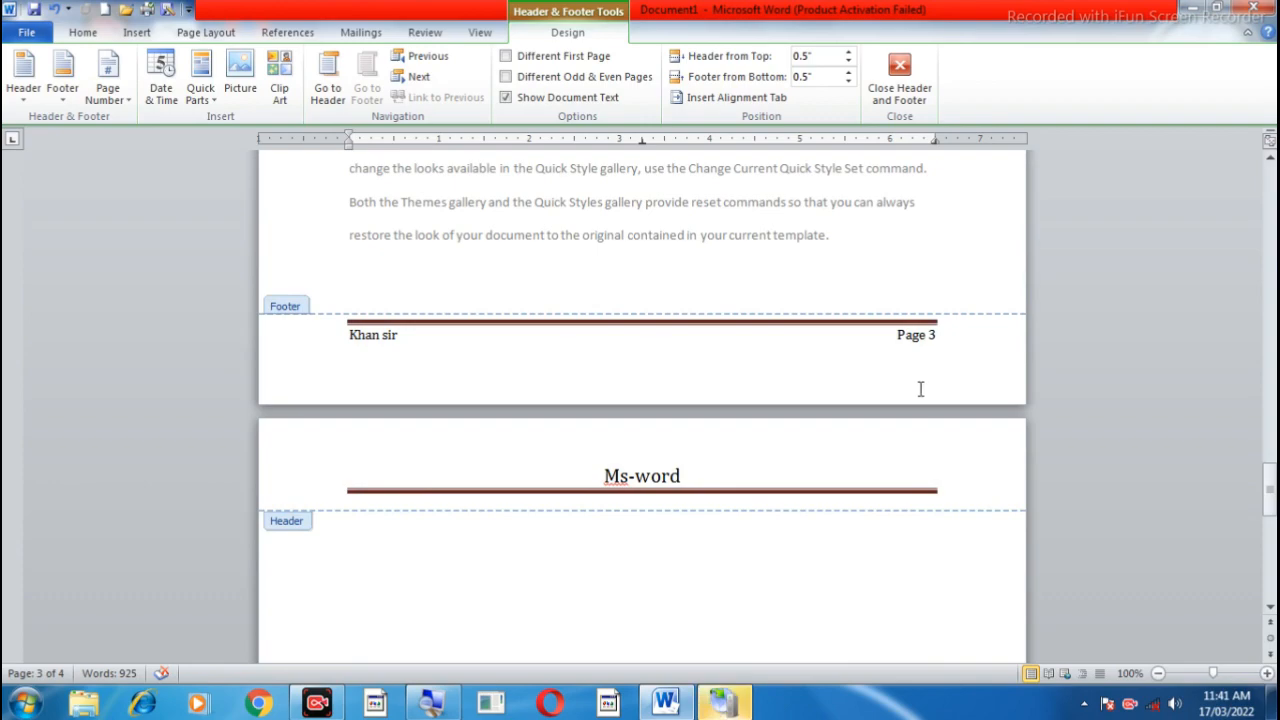
scroll(520, 543, "up", 20)
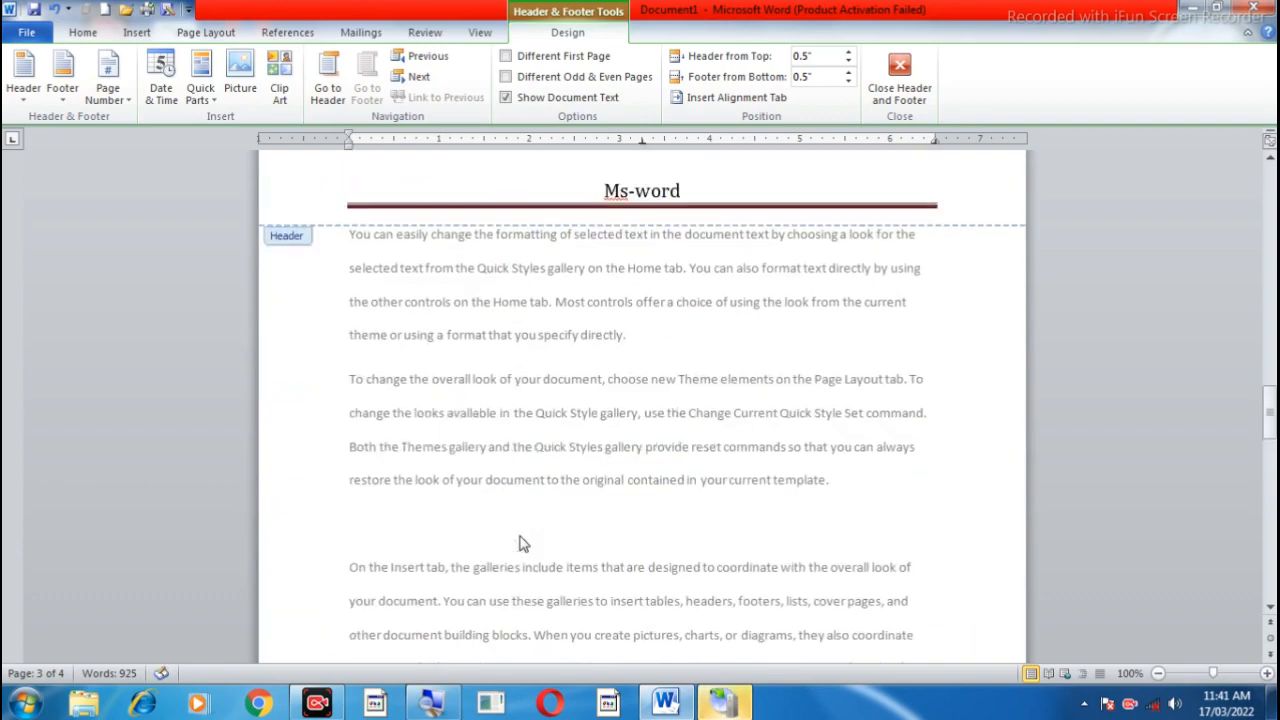
scroll(520, 543, "up", 20)
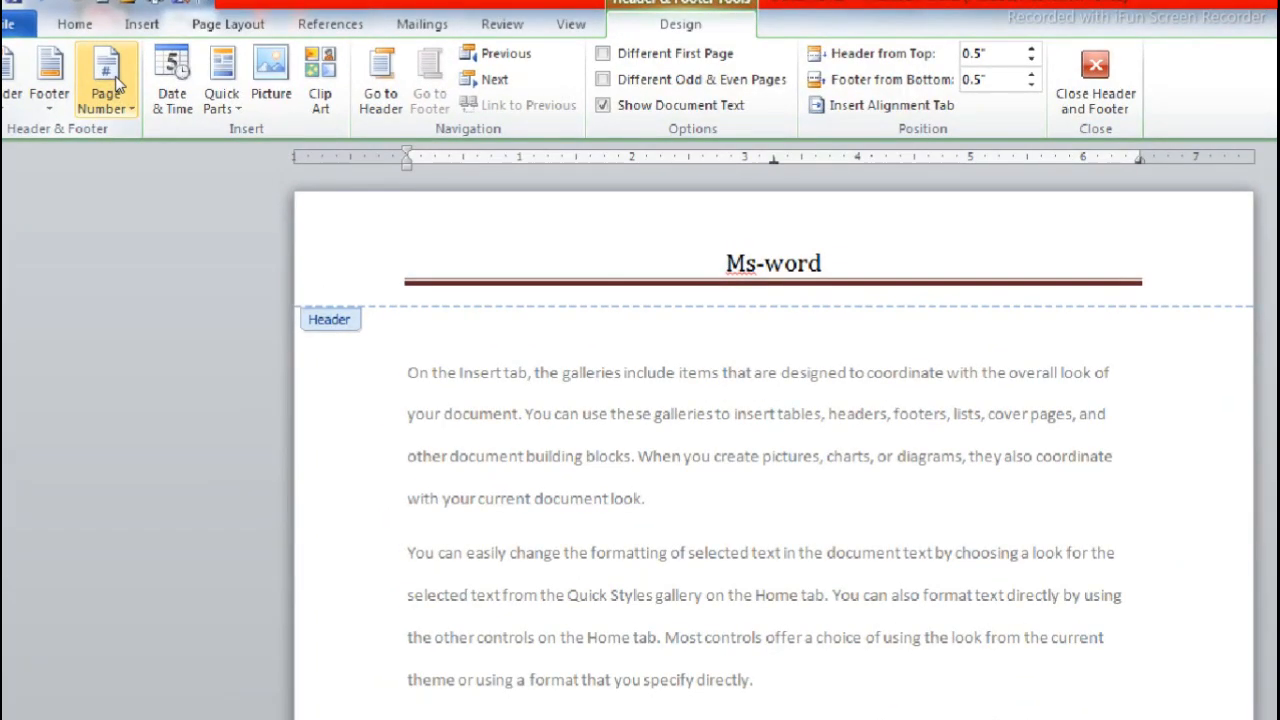
Step: Review the page number placement options and browse the designs available for Top of Page
left_click(117, 84)
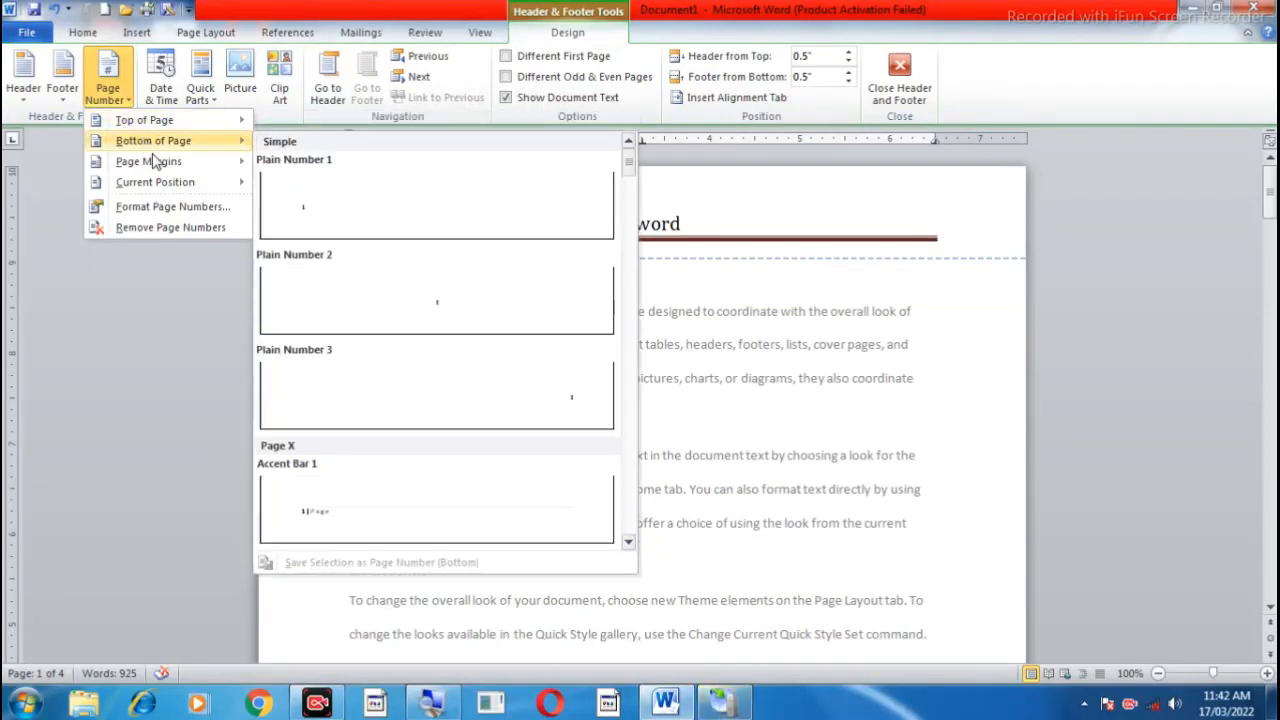
mouse_move(158, 188)
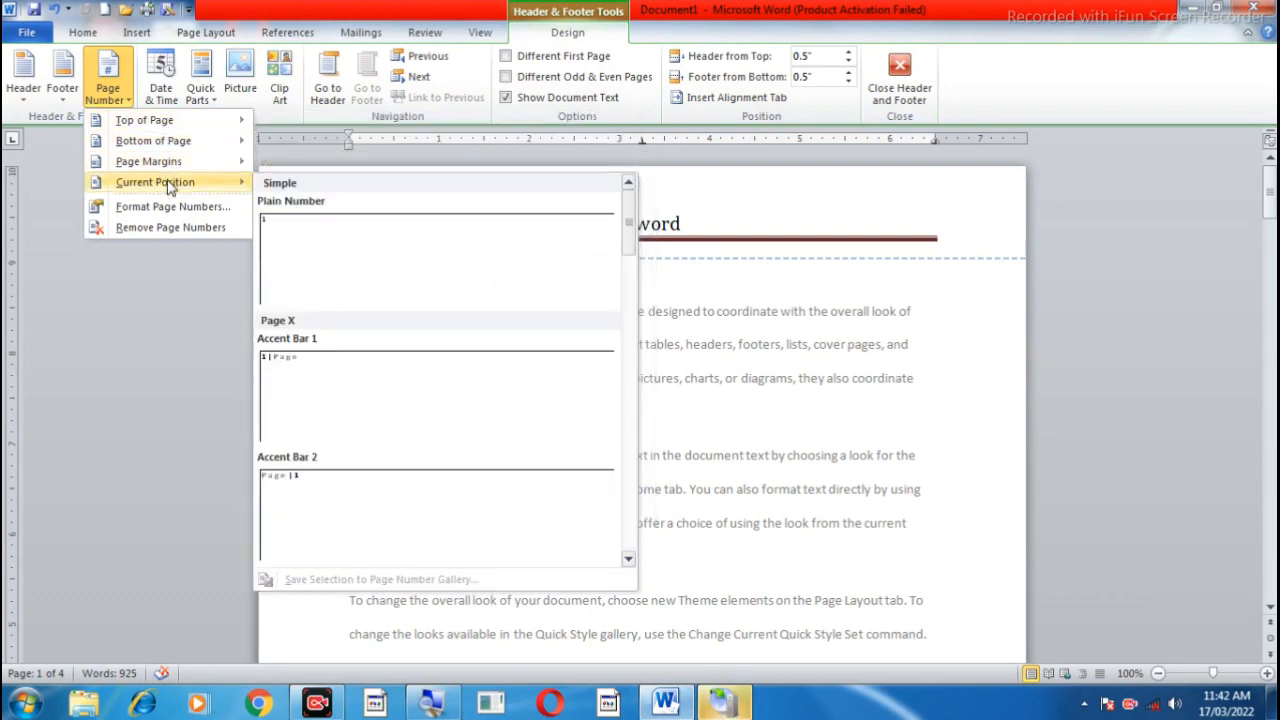
mouse_move(165, 123)
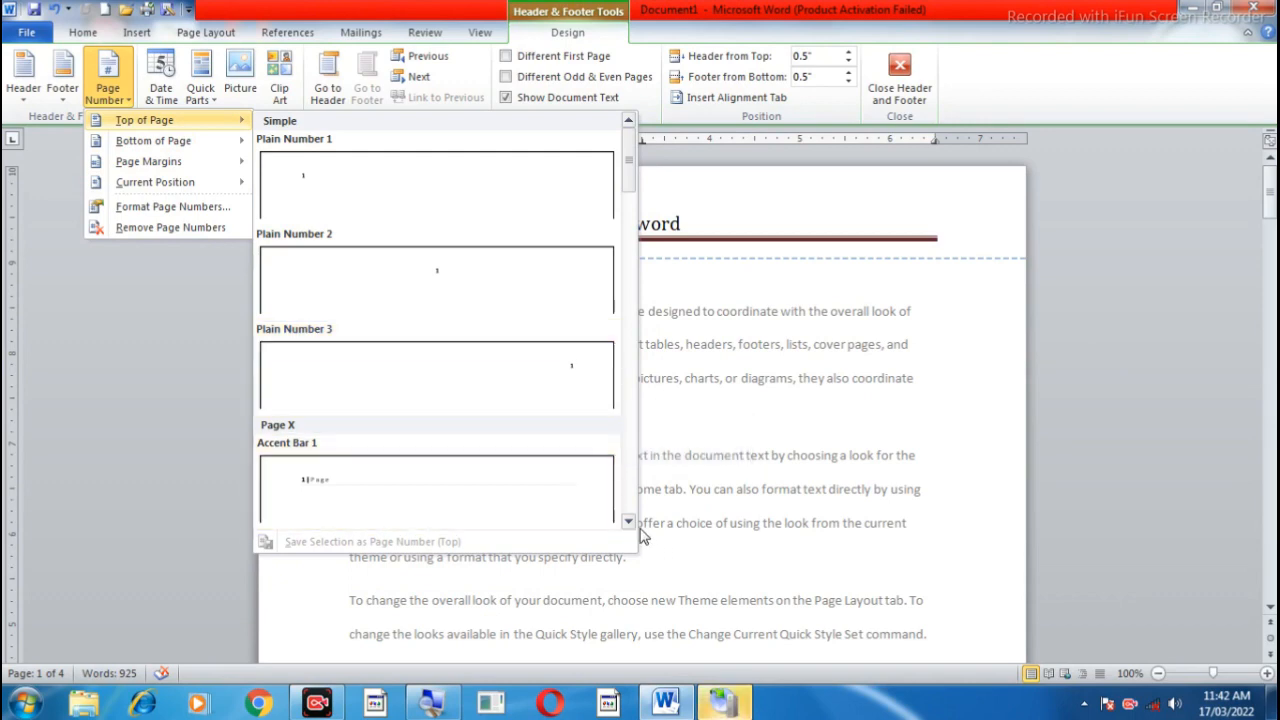
scroll(630, 527, "down", 5)
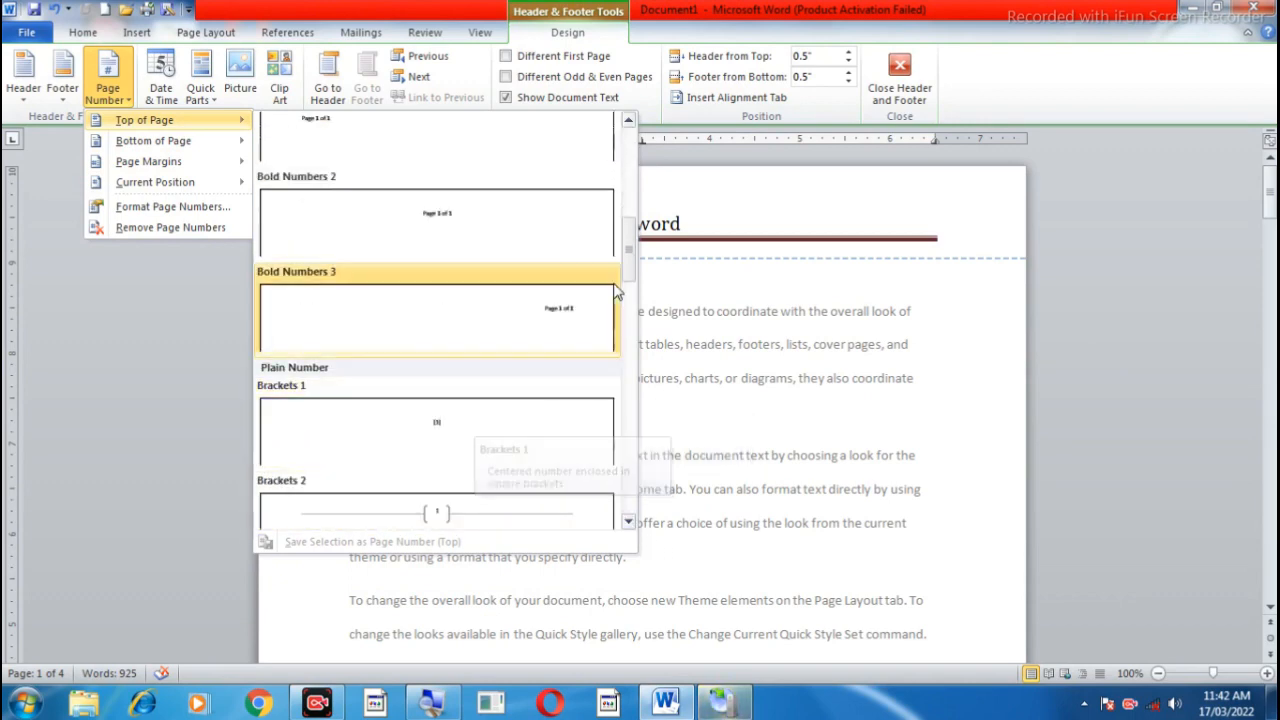
left_click_drag(630, 262, 631, 152)
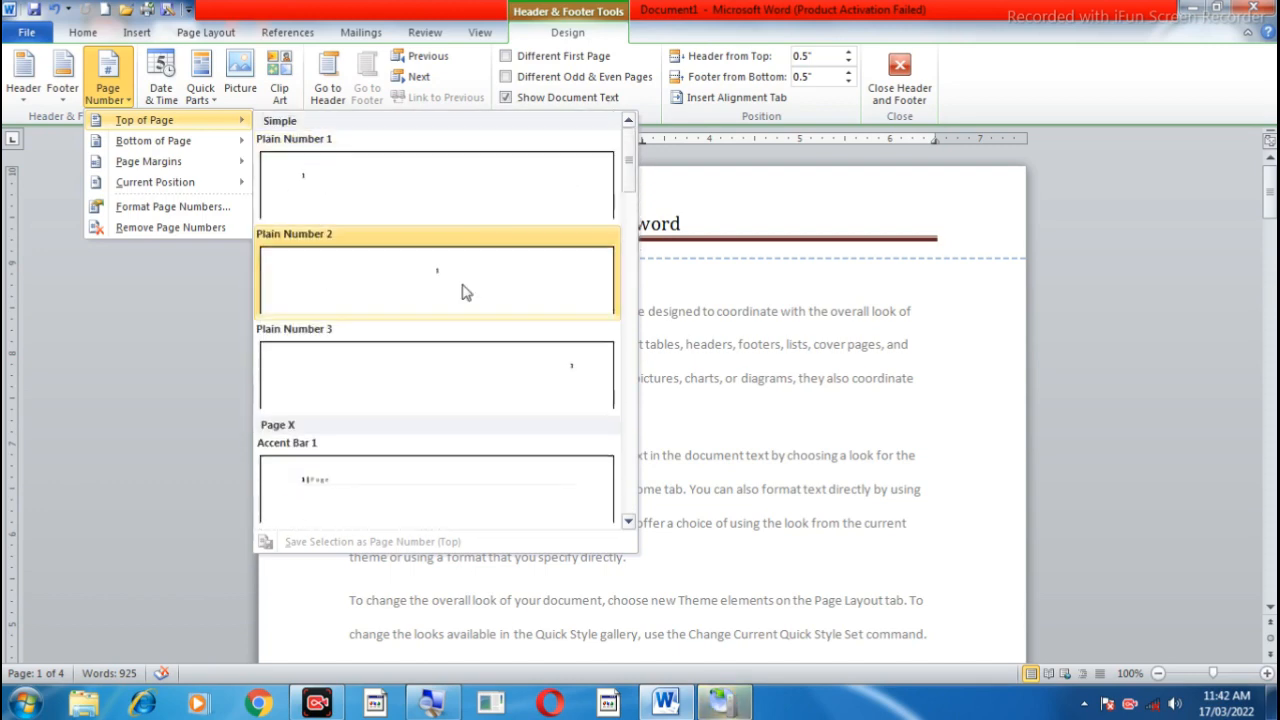
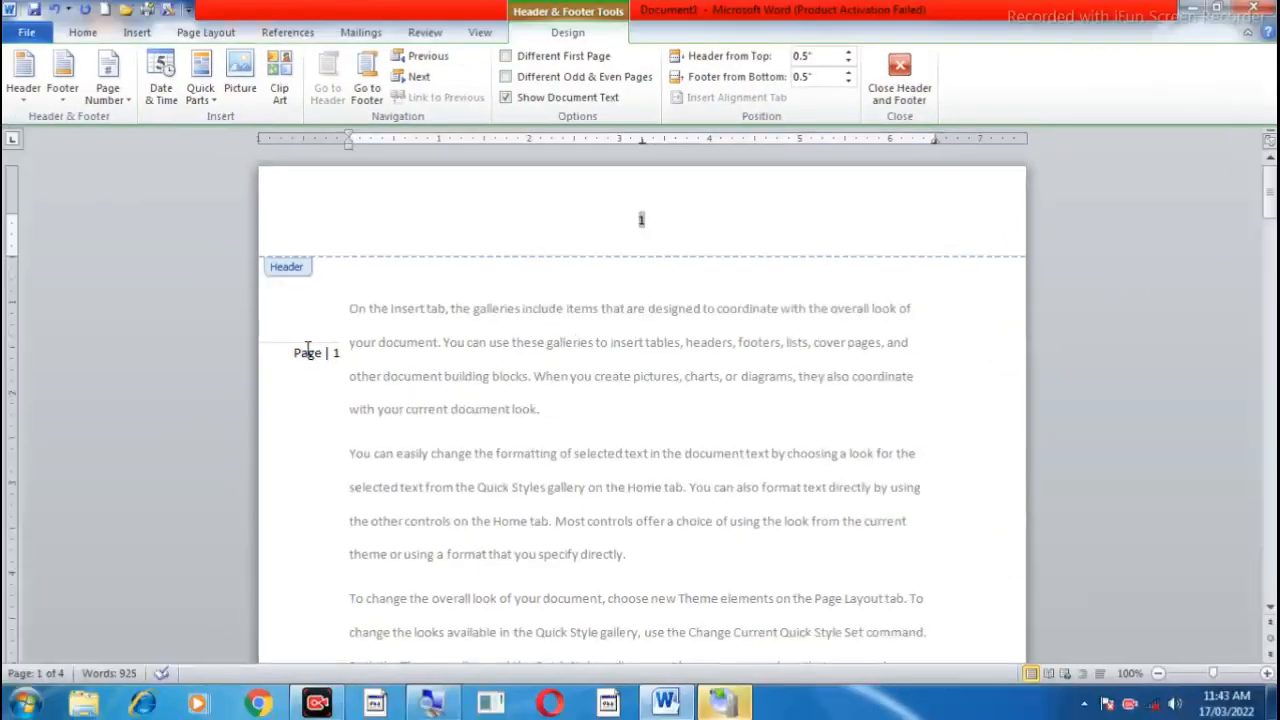
Step: Insert the page number in the page margin with the Accent Bar, Right design
left_click(108, 80)
mouse_move(148, 150)
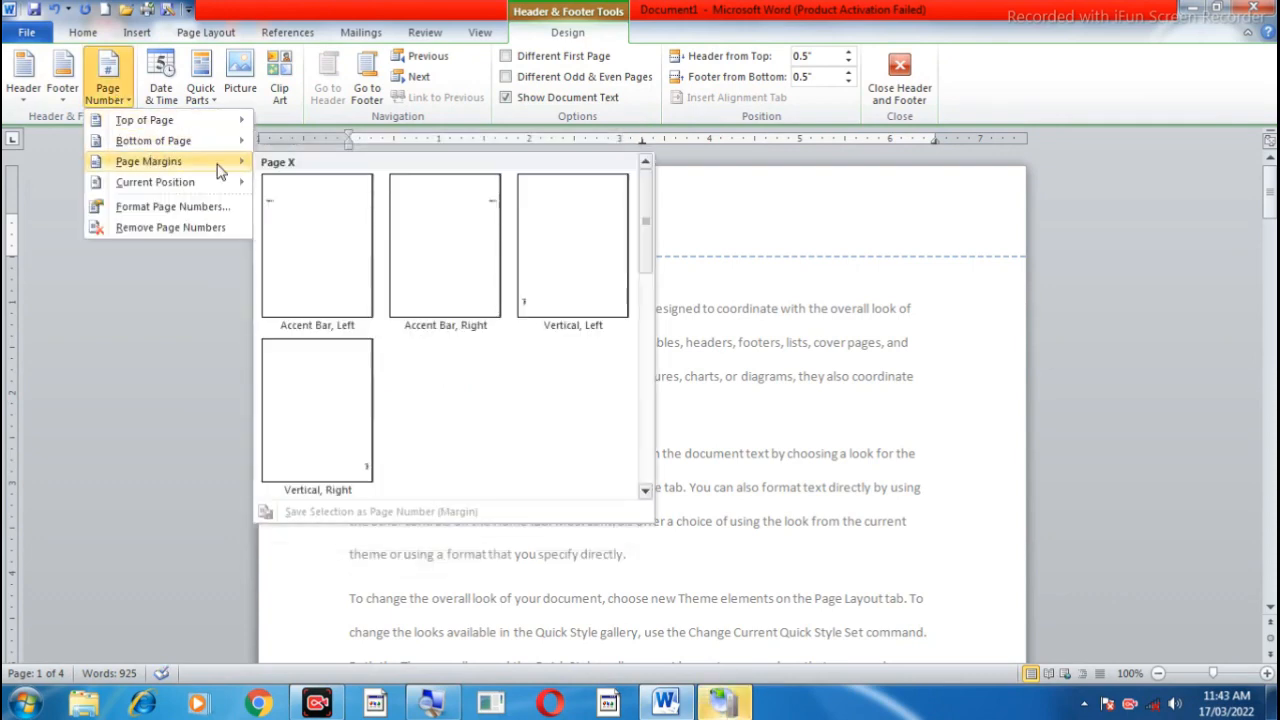
left_click(450, 279)
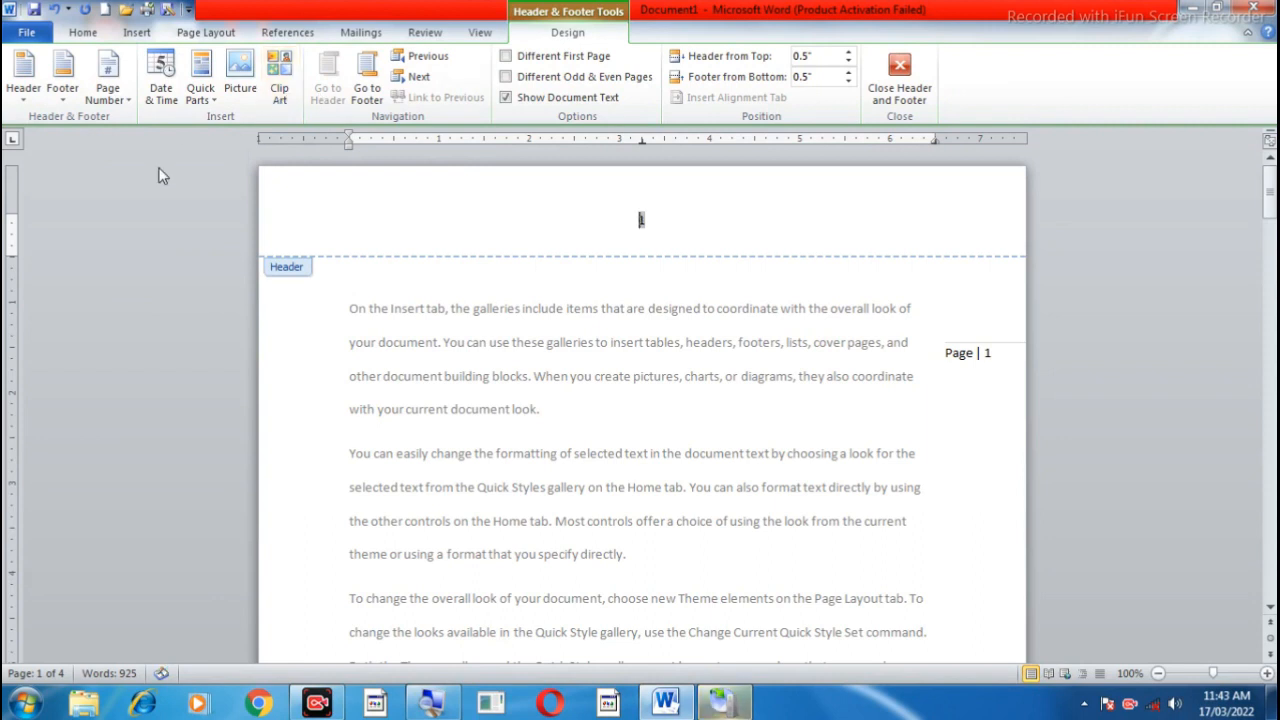
left_click(124, 101)
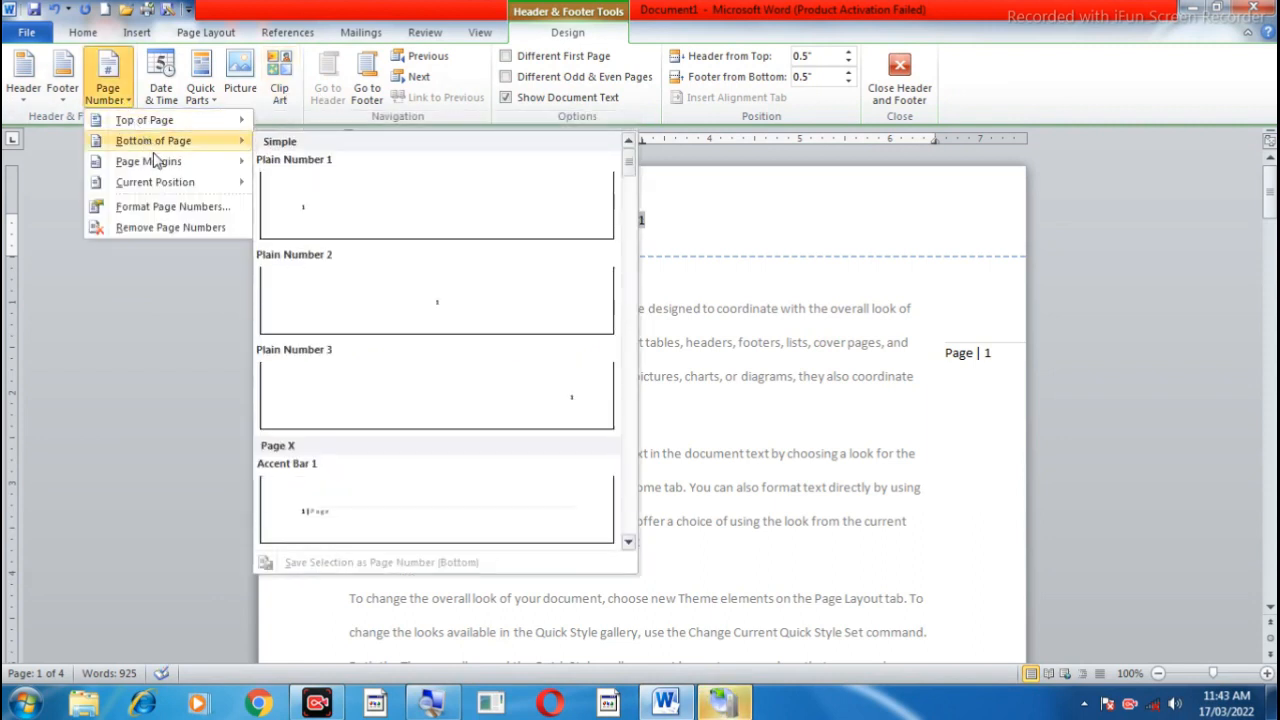
mouse_move(155, 163)
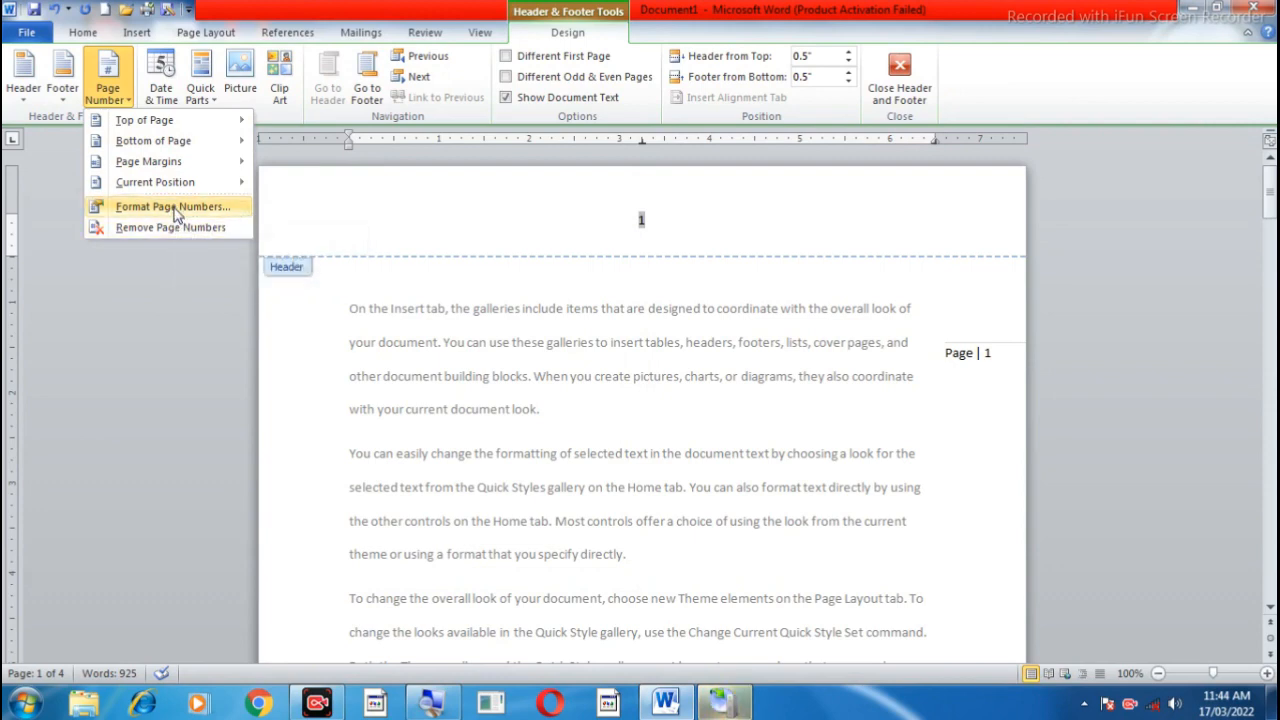
left_click(737, 455)
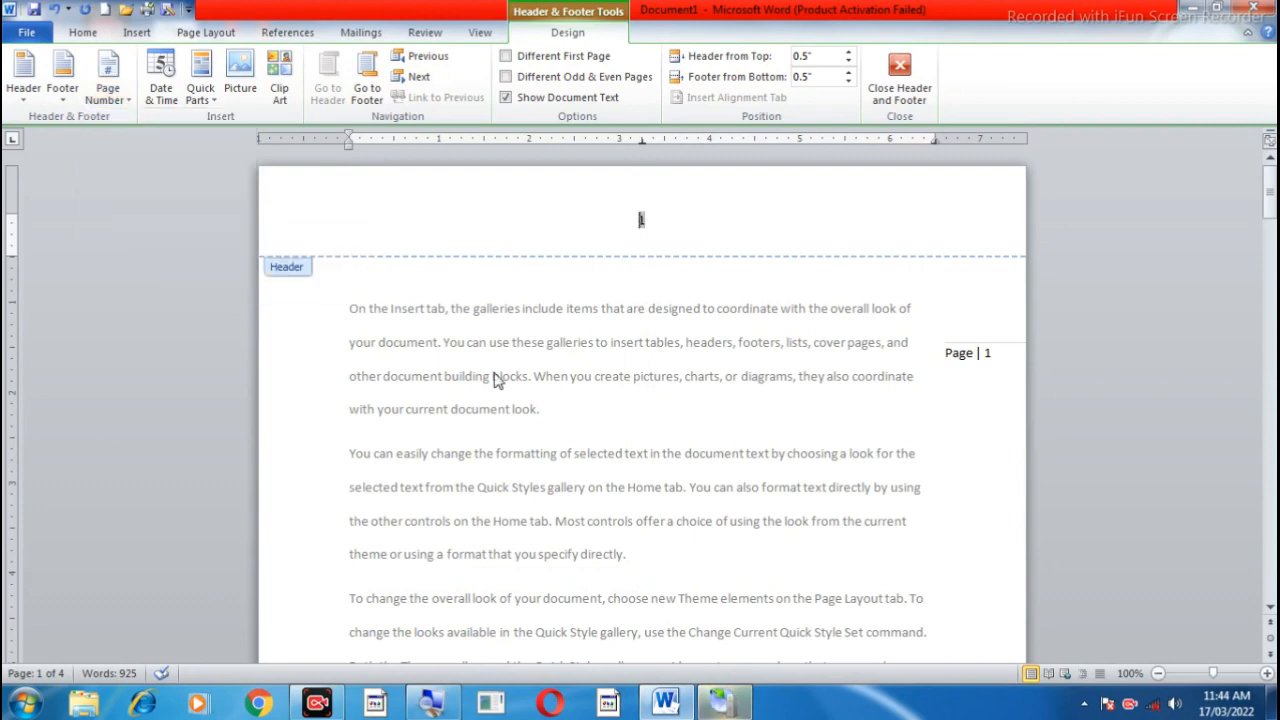
Step: Set the page number format to lowercase Roman numerals (i, ii, iii) and check the numbering on the following page
left_click(108, 92)
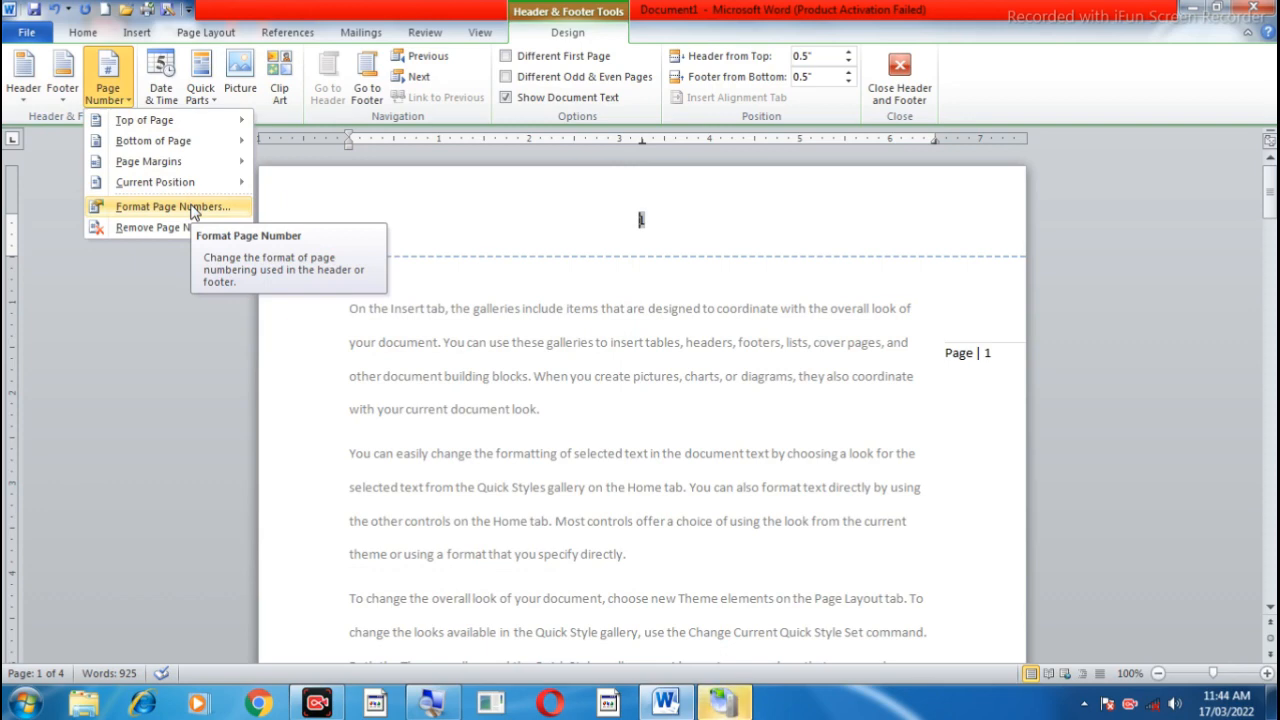
left_click(194, 207)
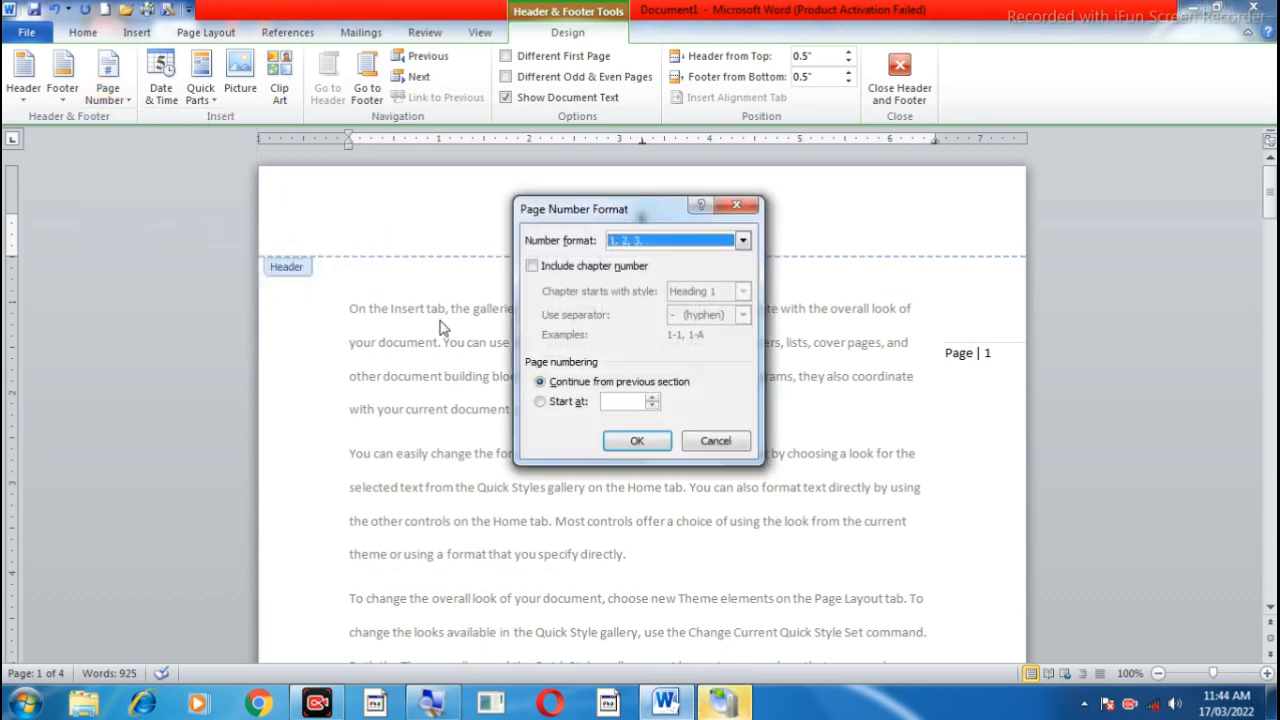
left_click(745, 242)
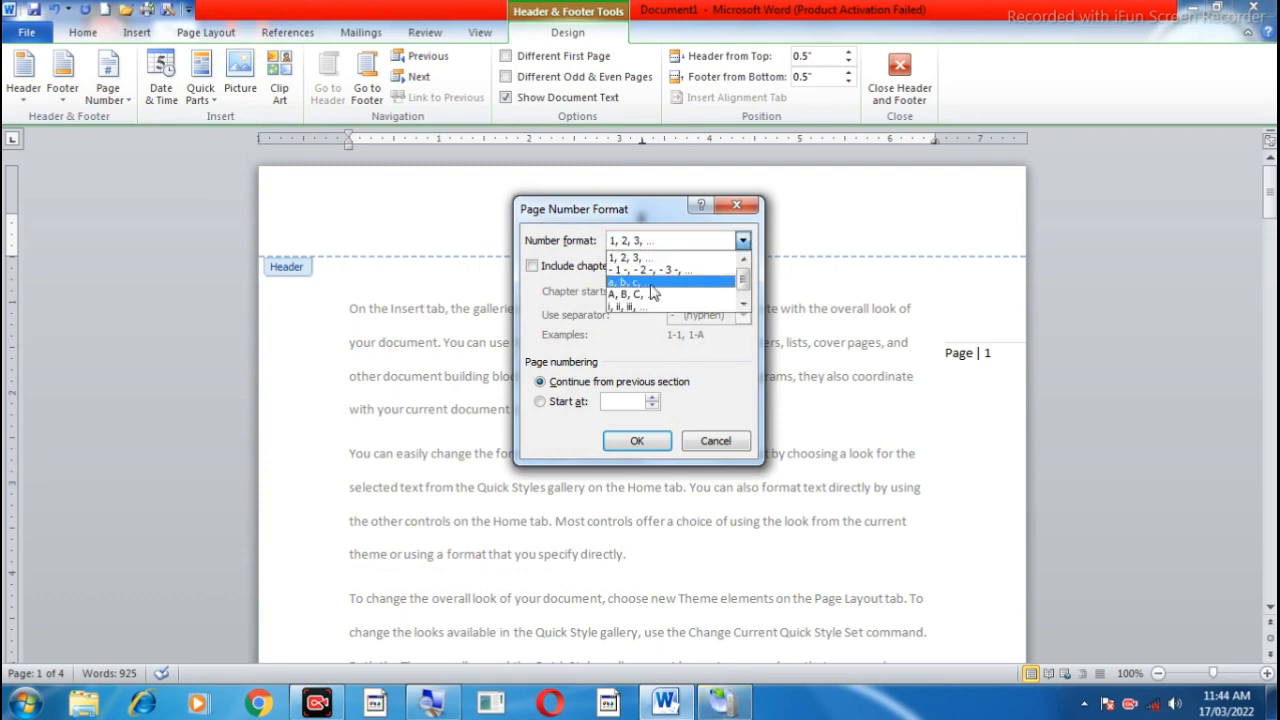
left_click(743, 304)
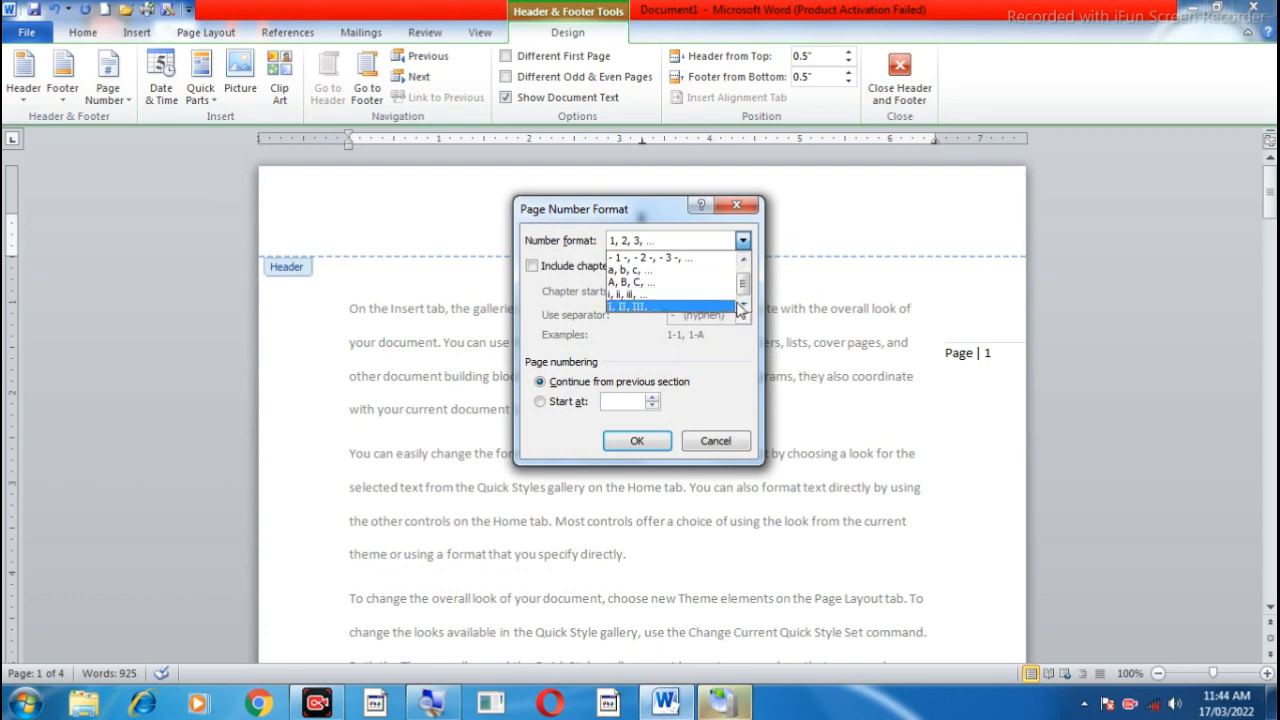
left_click(638, 298)
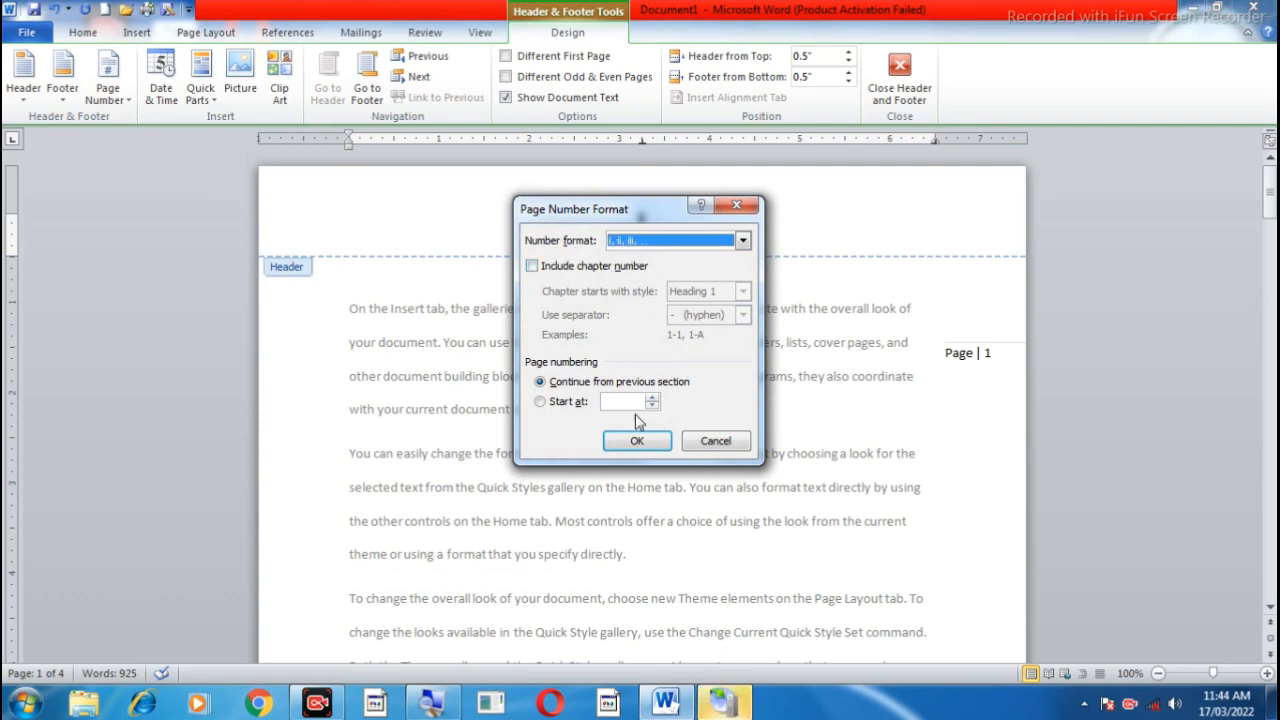
left_click(642, 440)
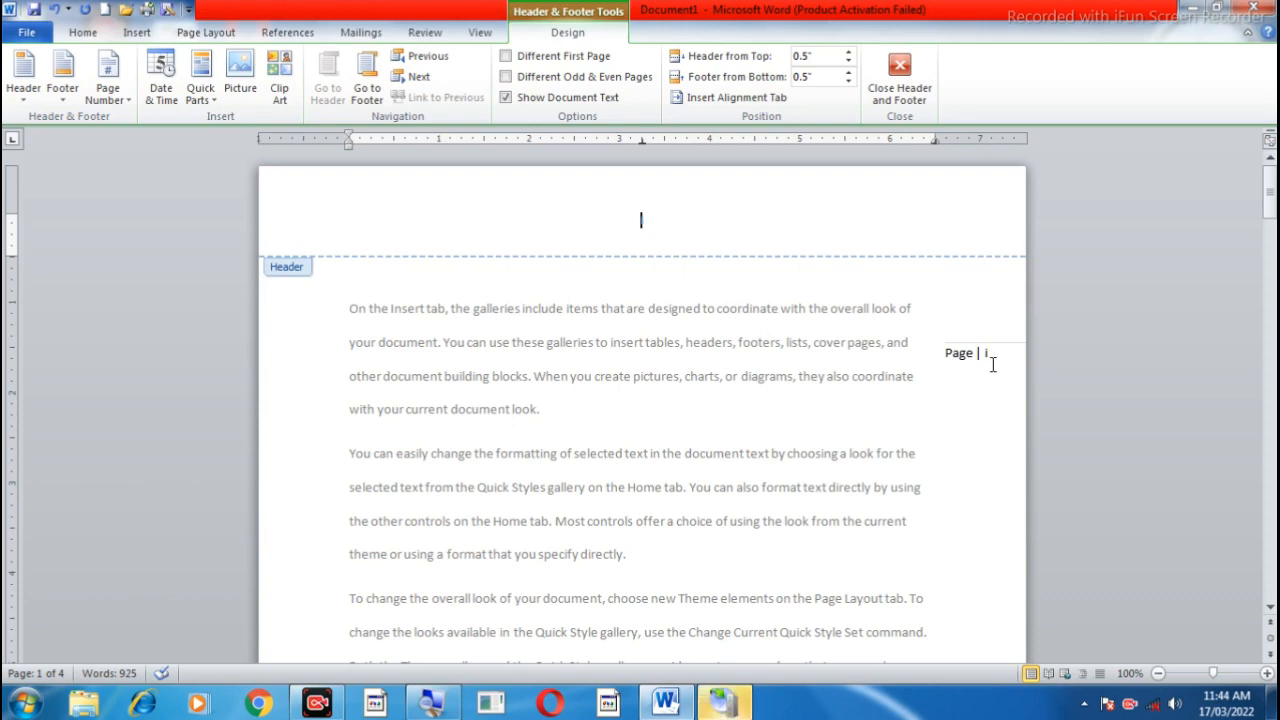
scroll(980, 378, "down", 6)
scroll(978, 383, "down", 3)
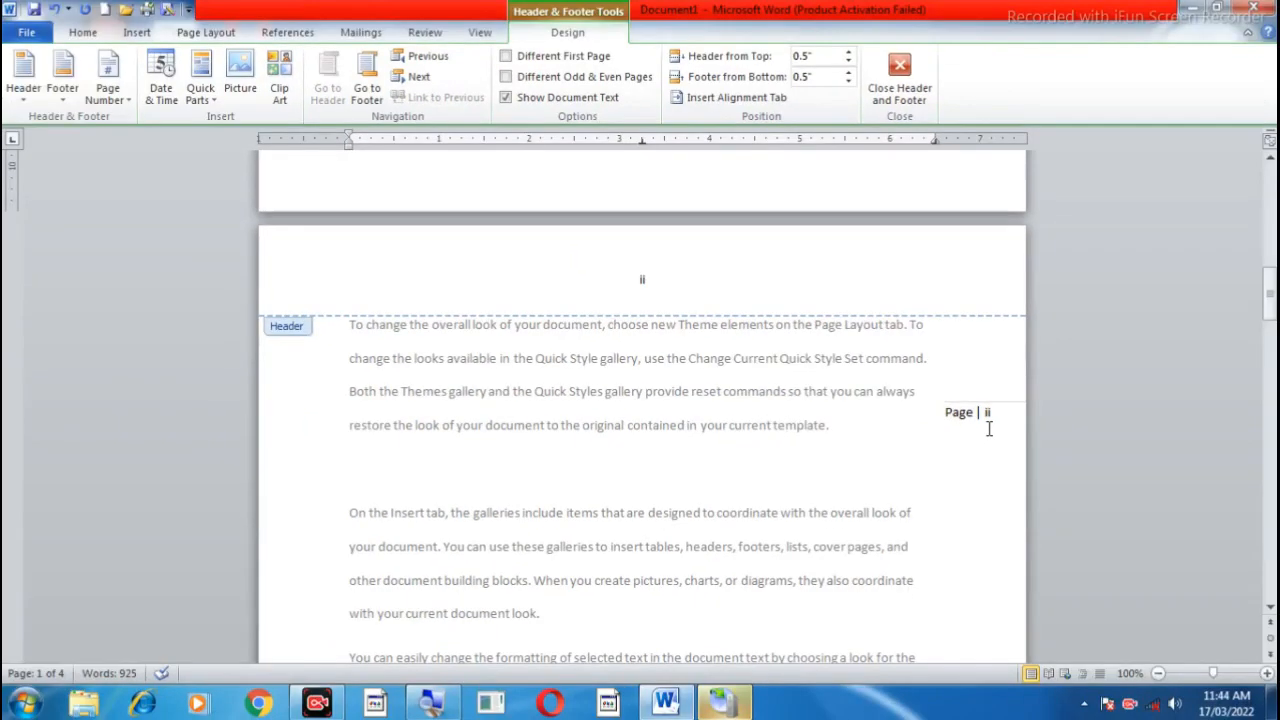
scroll(989, 428, "up", 15)
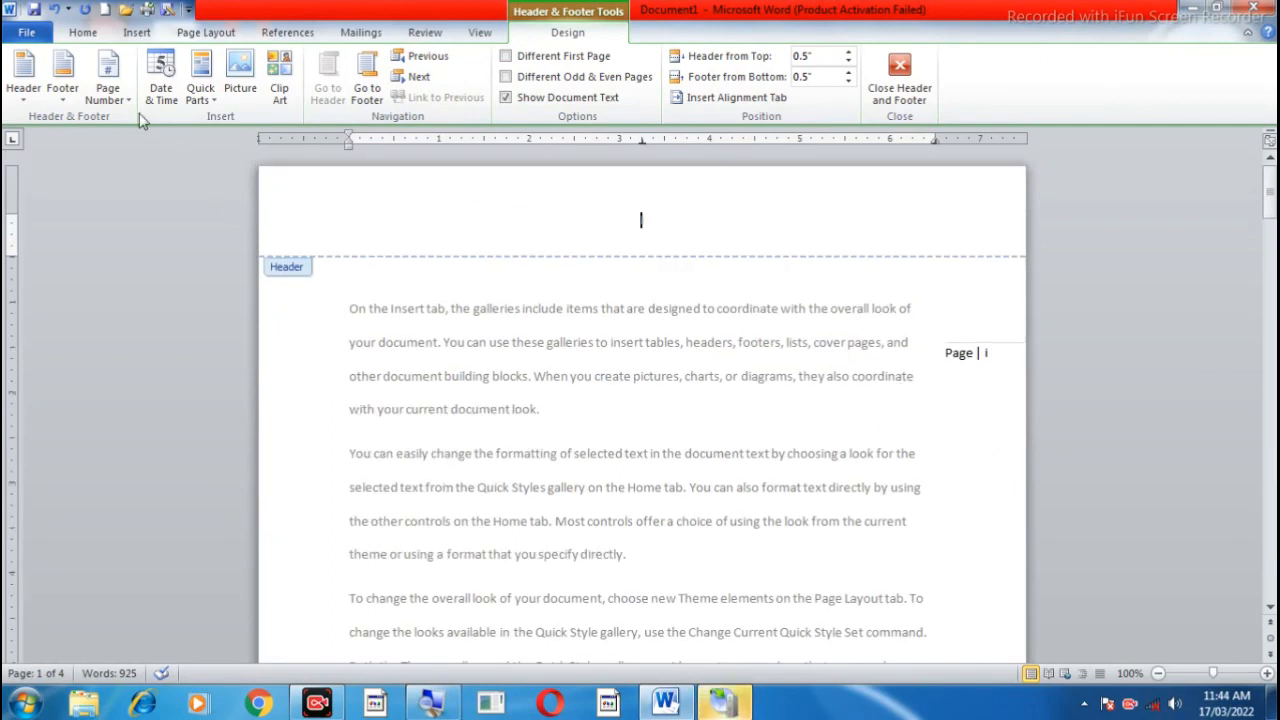
Step: Remove the page numbers from the header and margin and check the following pages
left_click(111, 100)
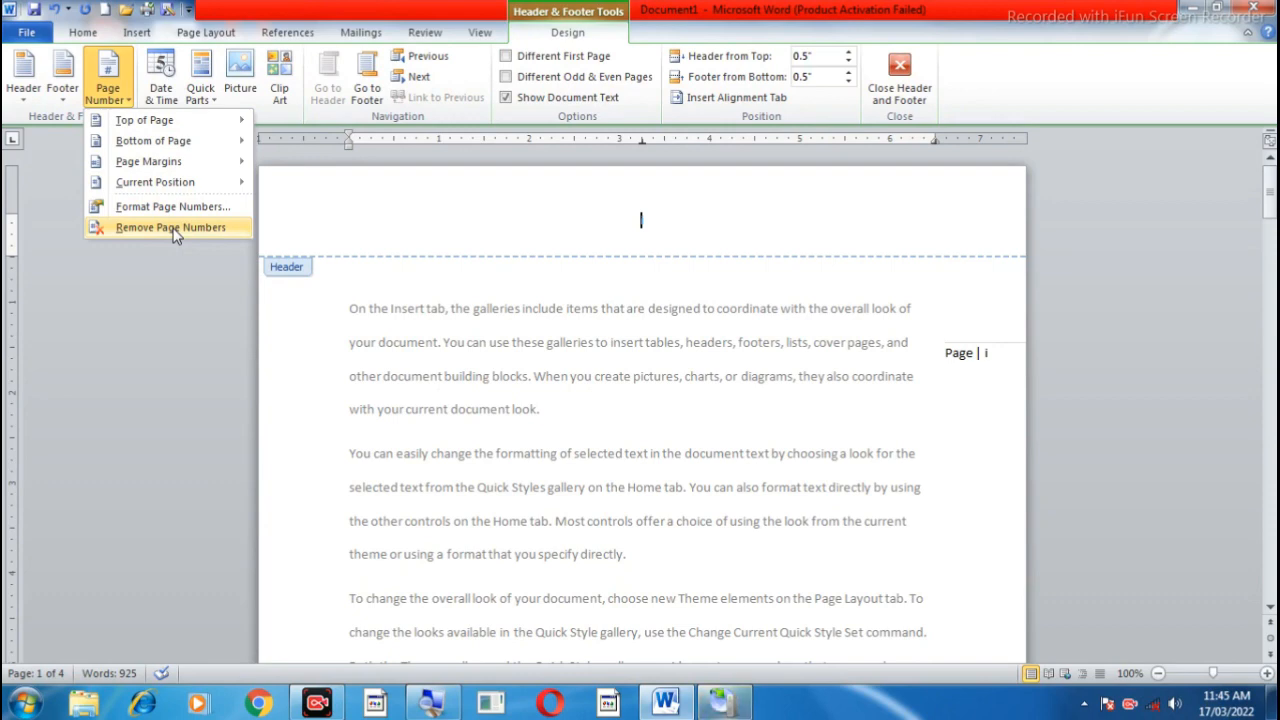
left_click(173, 229)
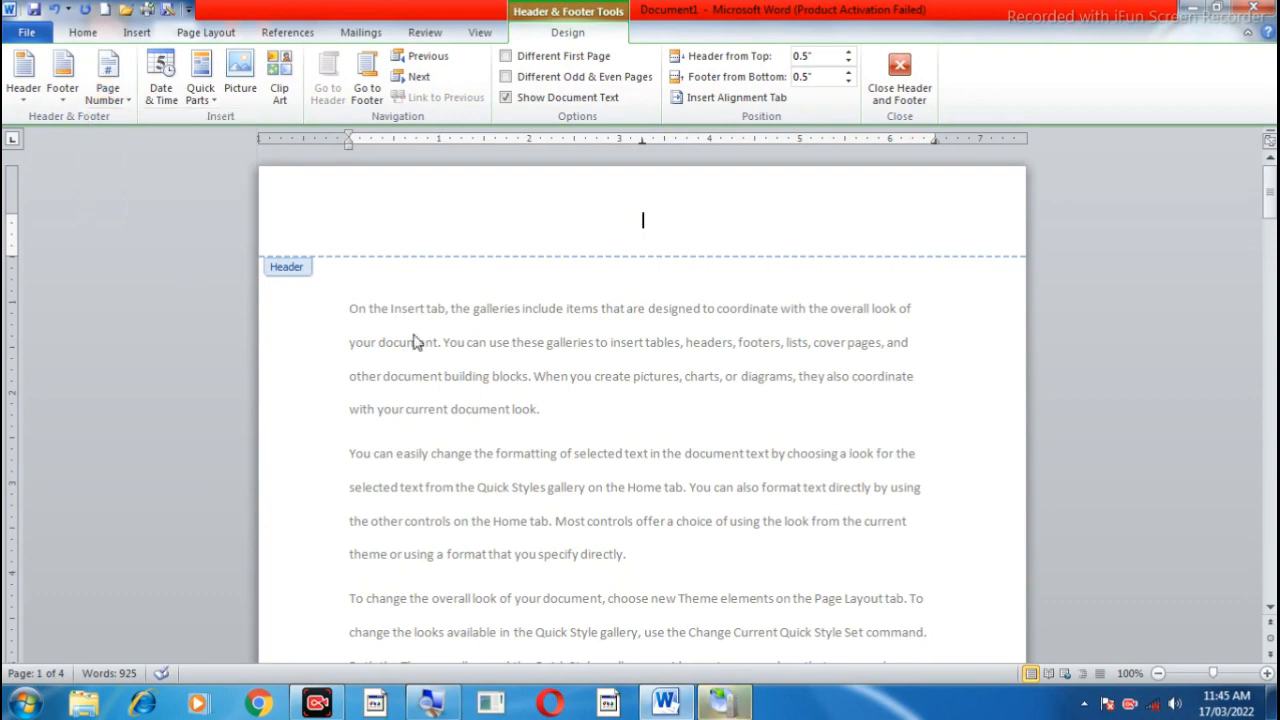
scroll(738, 430, "down", 7)
scroll(738, 430, "down", 6)
scroll(741, 434, "up", 13)
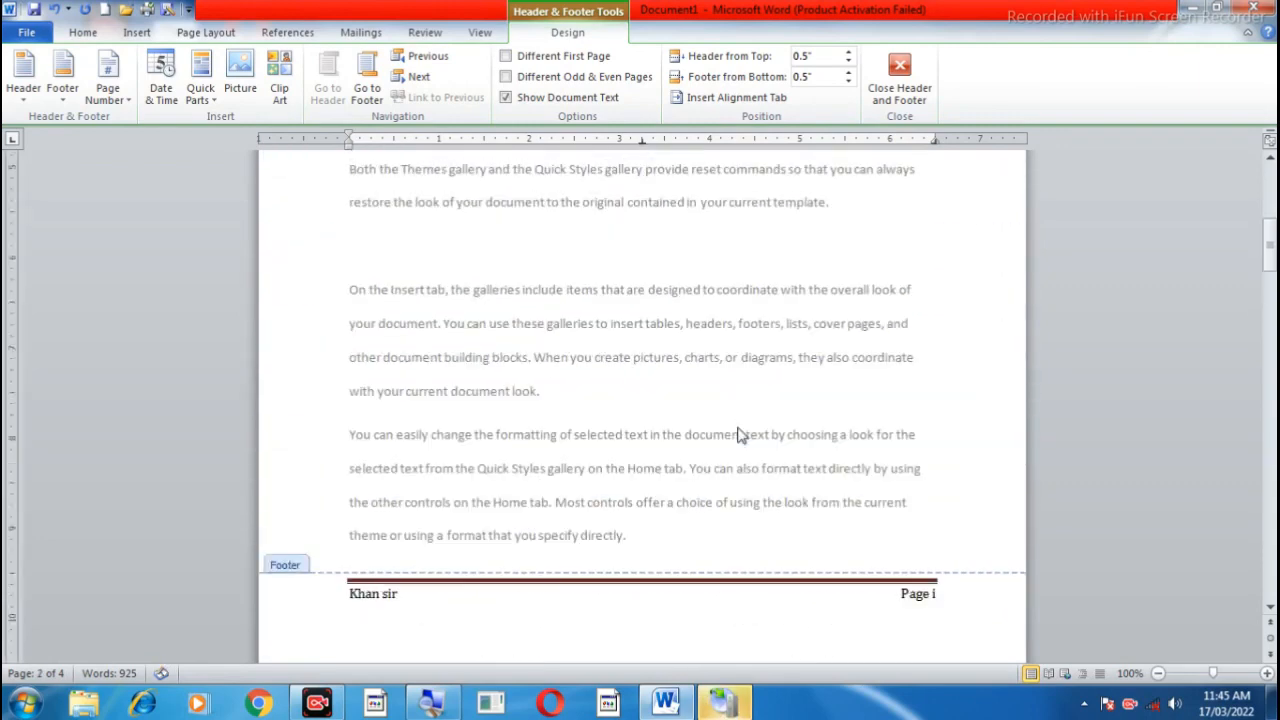
Step: Insert the date below the name in the footer in the format "Thursday, March 17, 2022" and check the other pages' footers
left_click(508, 222)
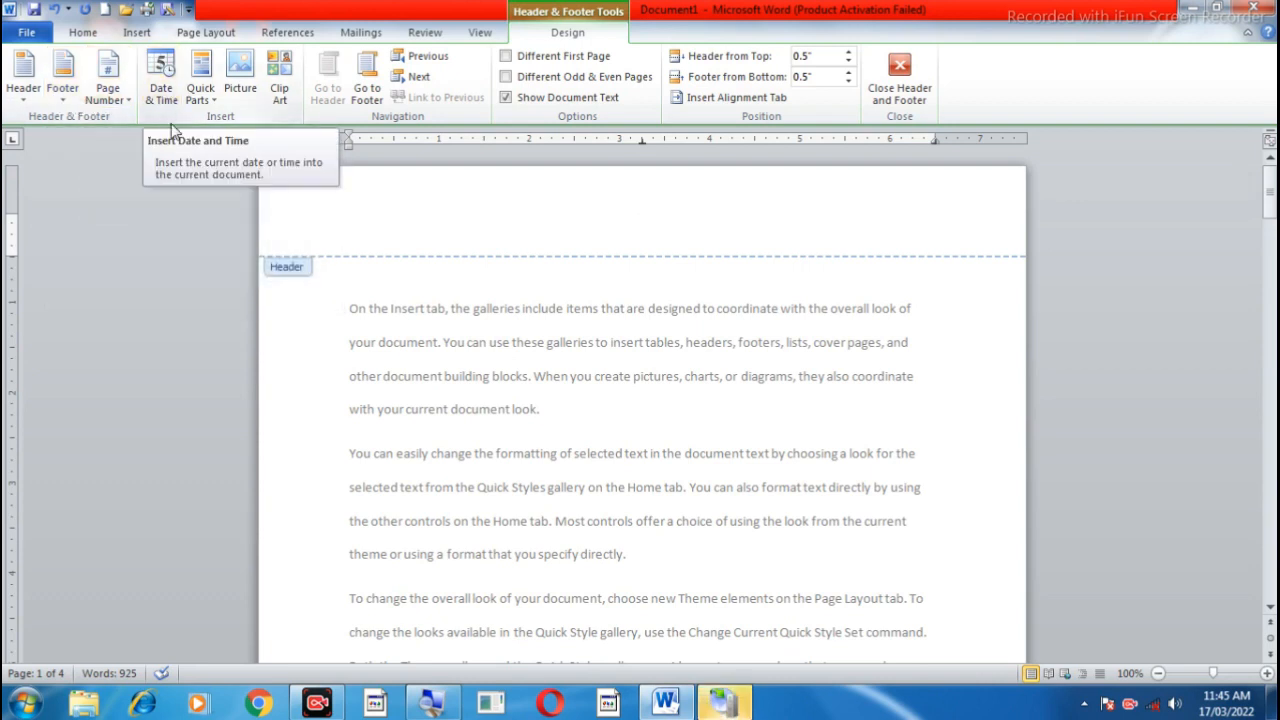
scroll(639, 417, "down", 10)
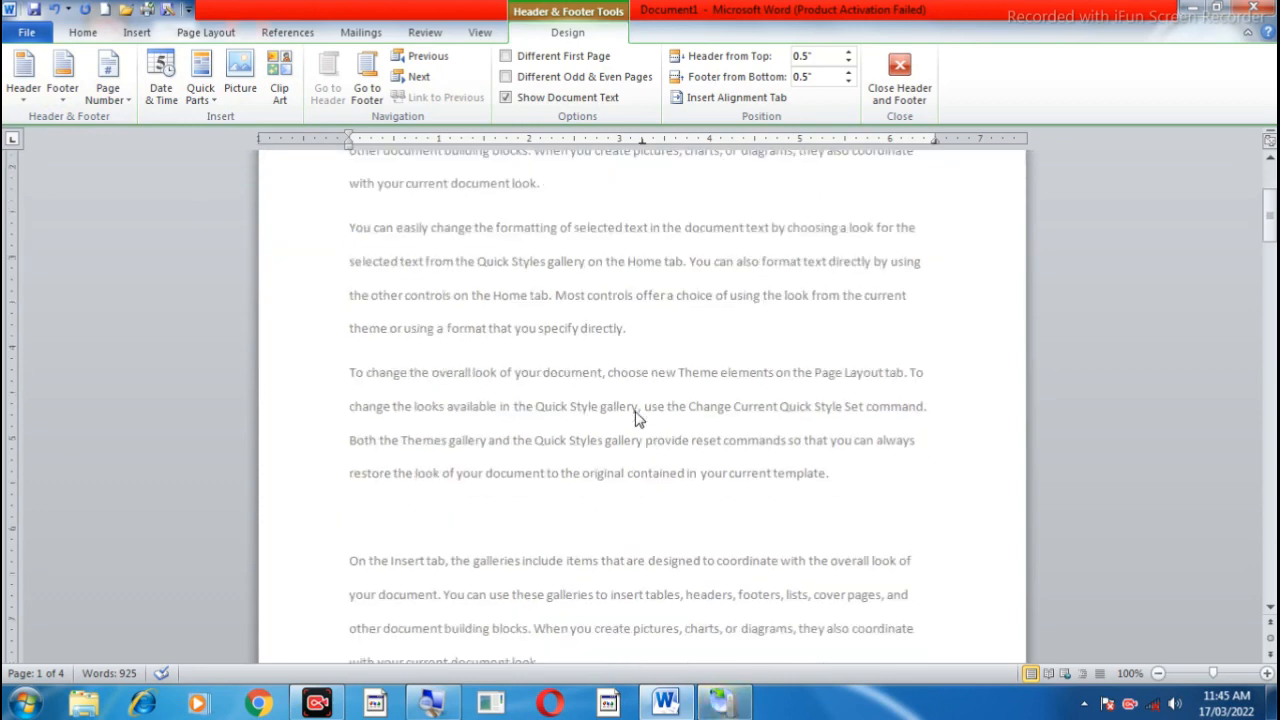
left_click(536, 476)
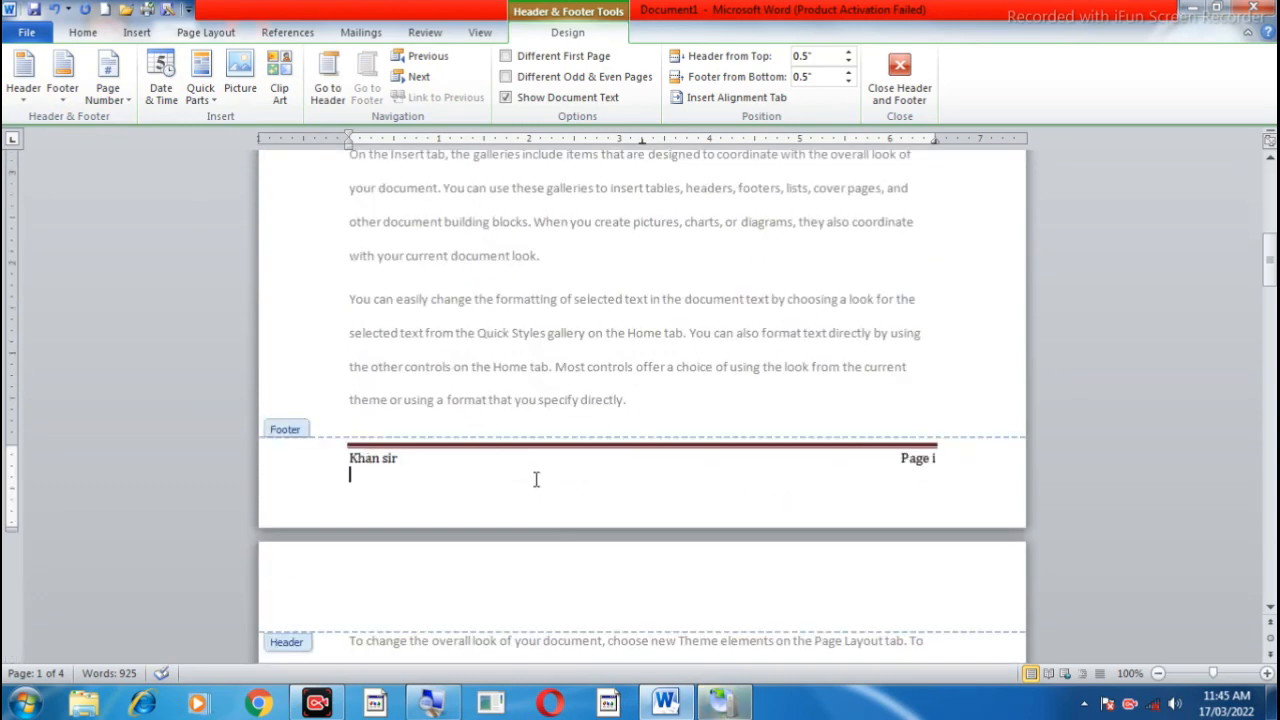
left_click(161, 80)
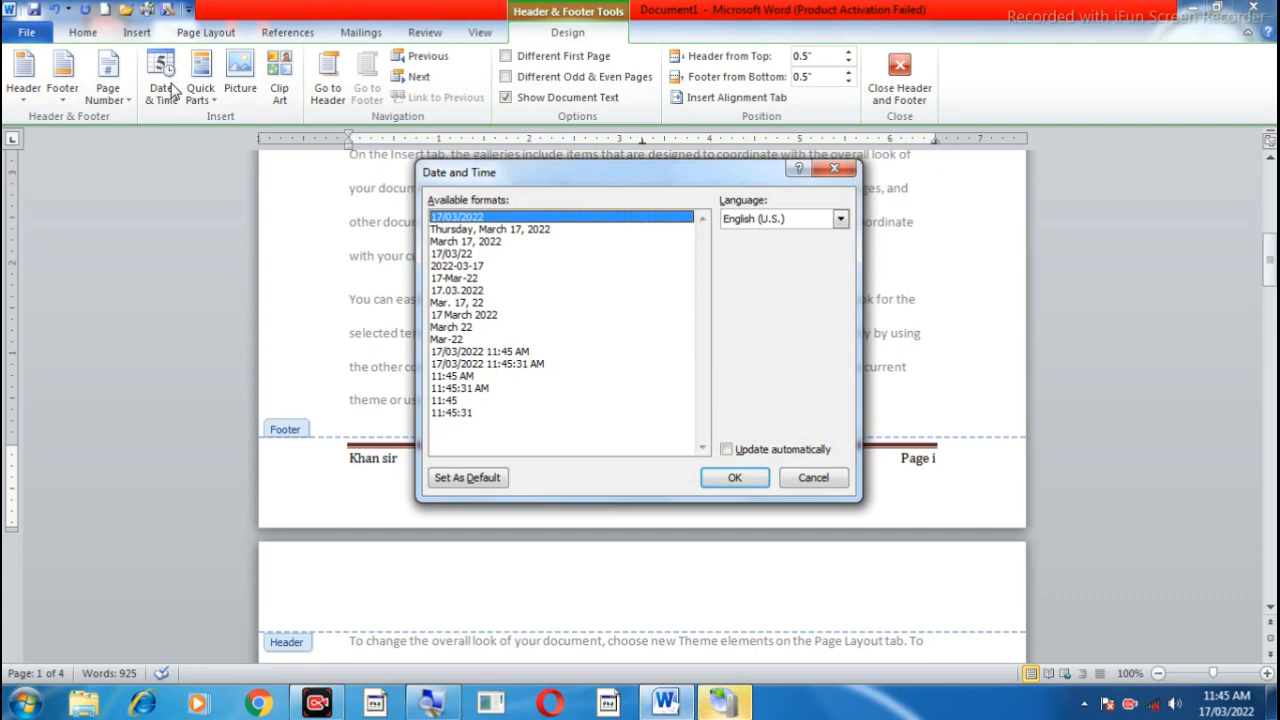
left_click(490, 231)
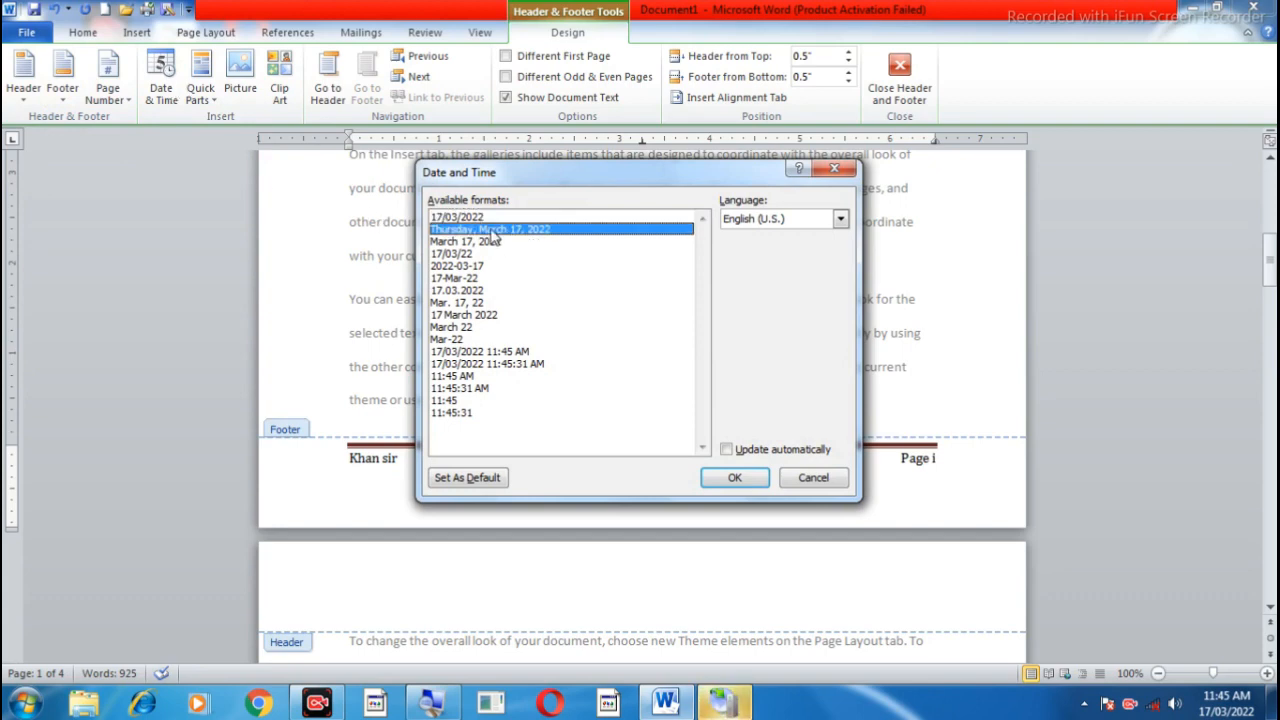
left_click(752, 482)
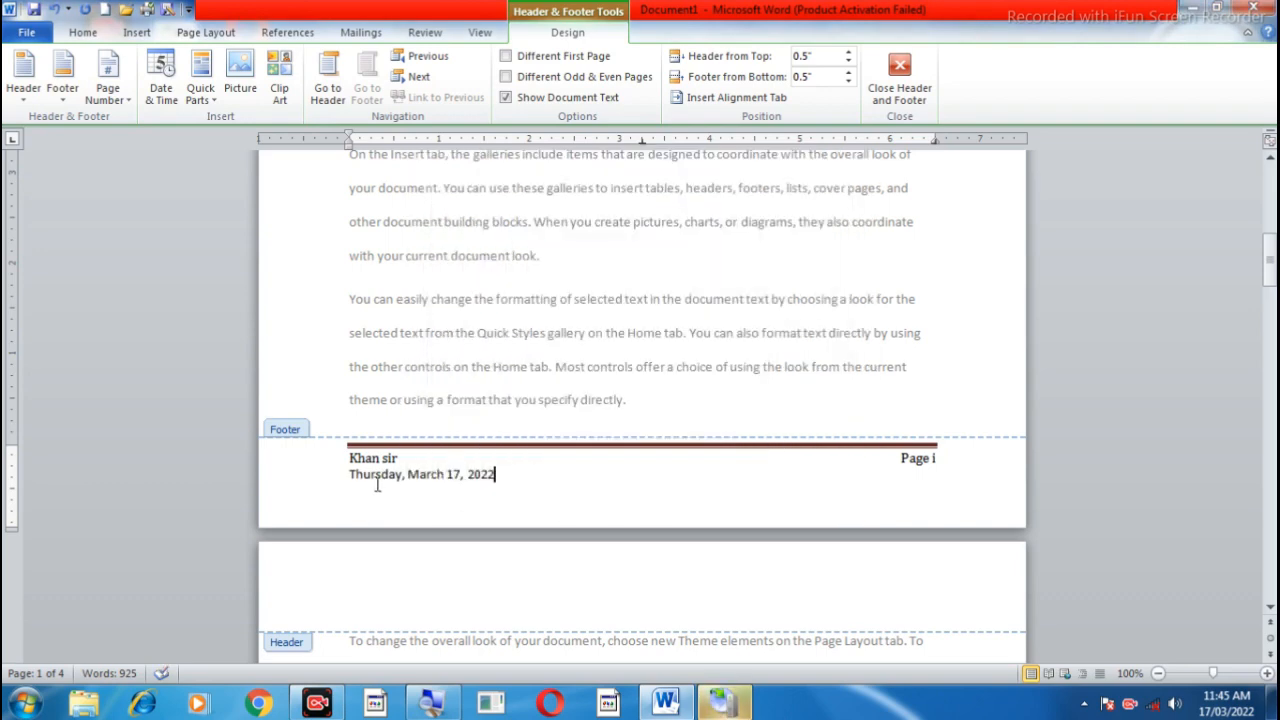
scroll(370, 495, "up", 1)
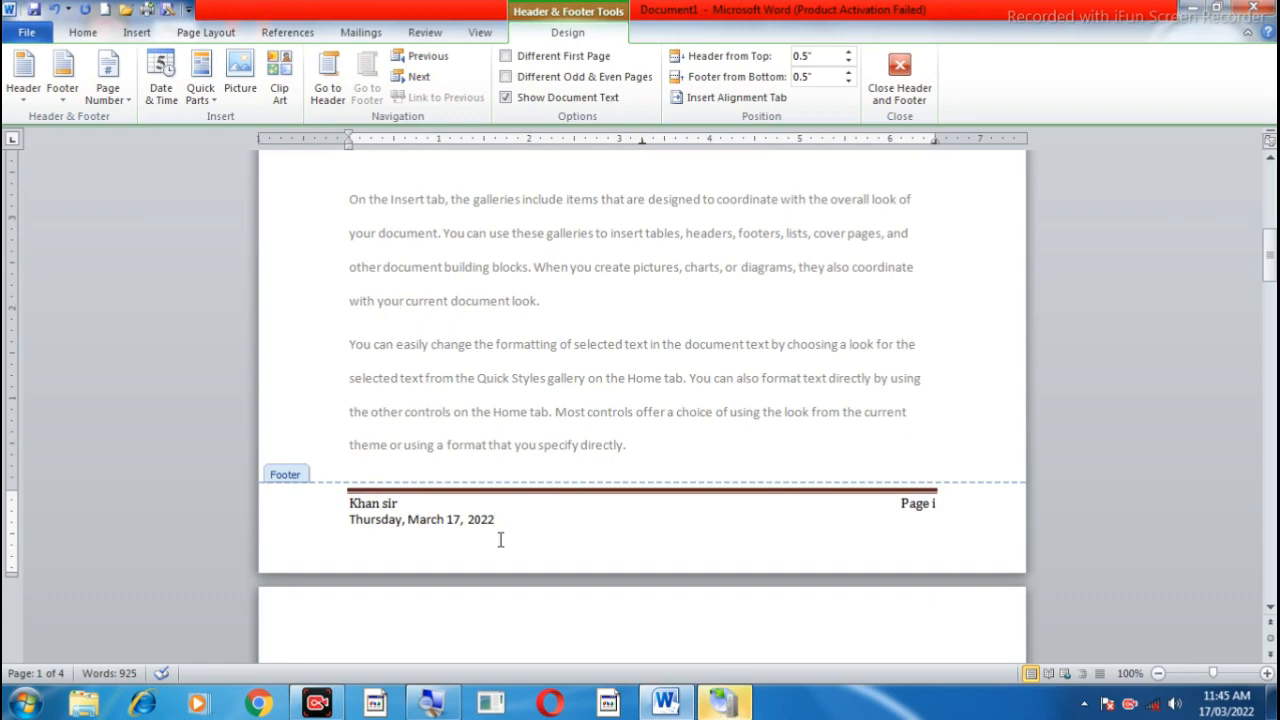
scroll(500, 540, "down", 15)
scroll(500, 540, "down", 4)
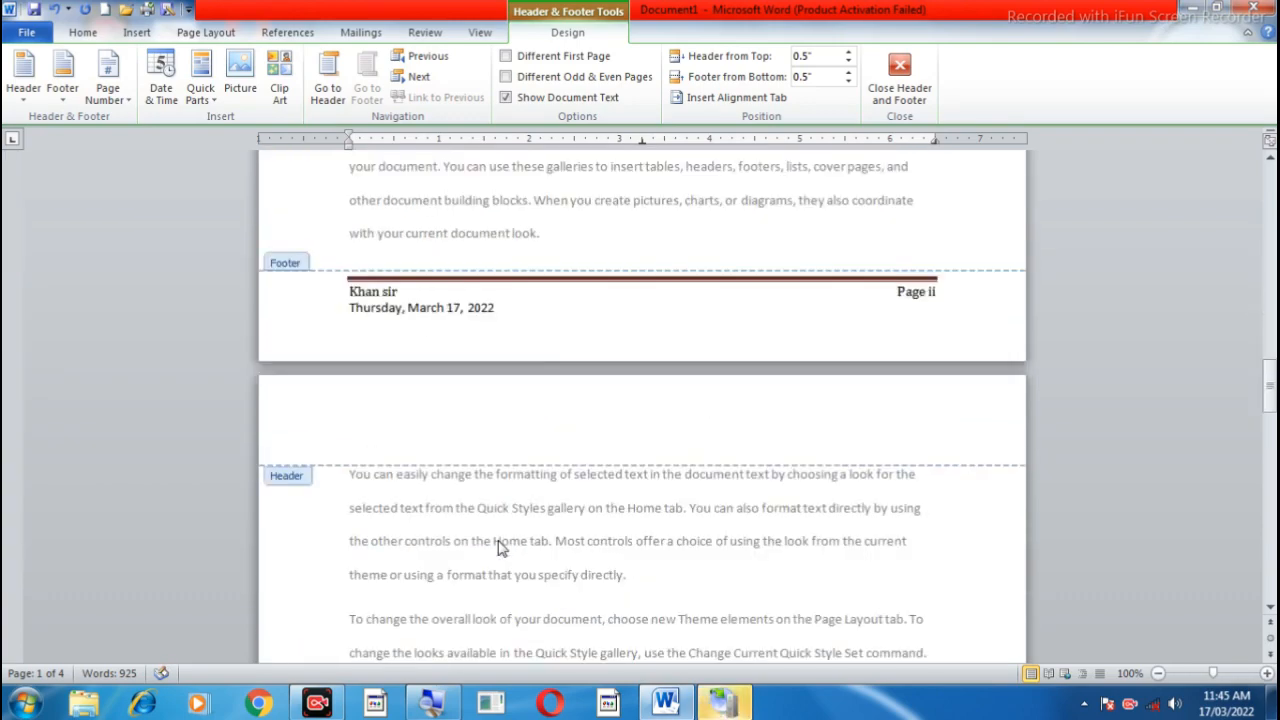
scroll(406, 446, "up", 2)
scroll(477, 422, "down", 15)
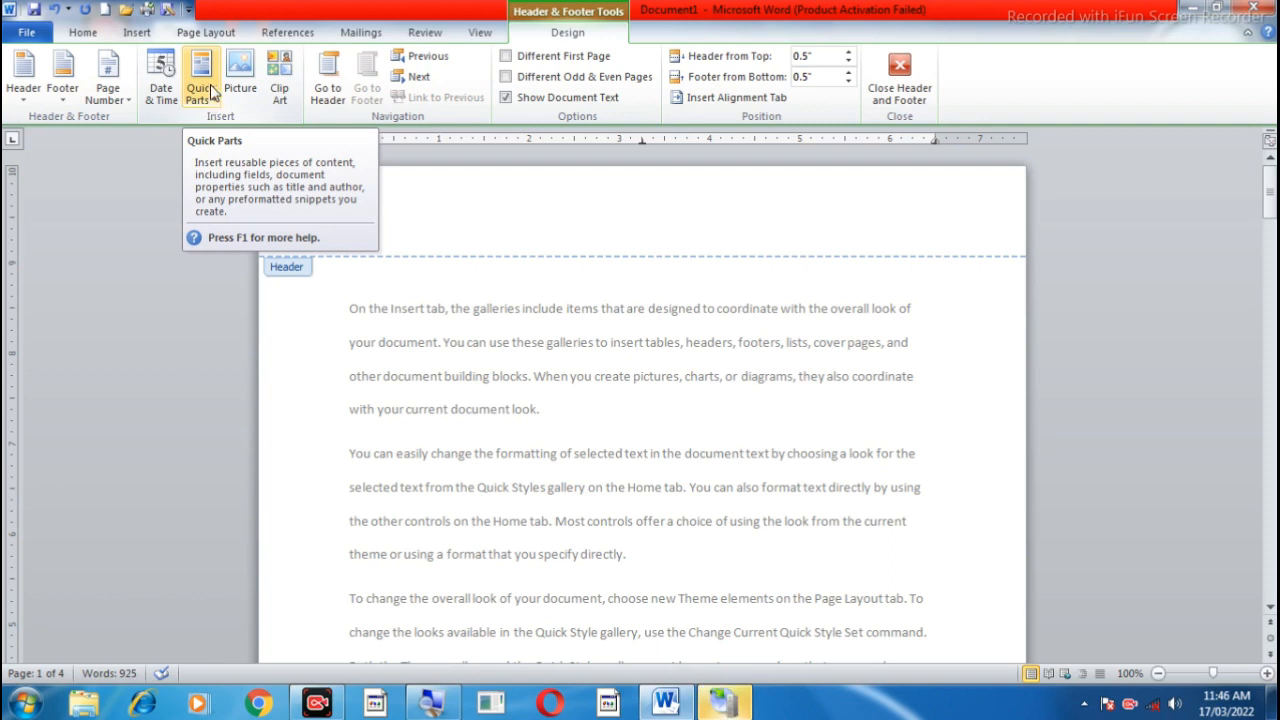
Step: Enter the text "Ms word" in the first page's header
left_click(553, 228)
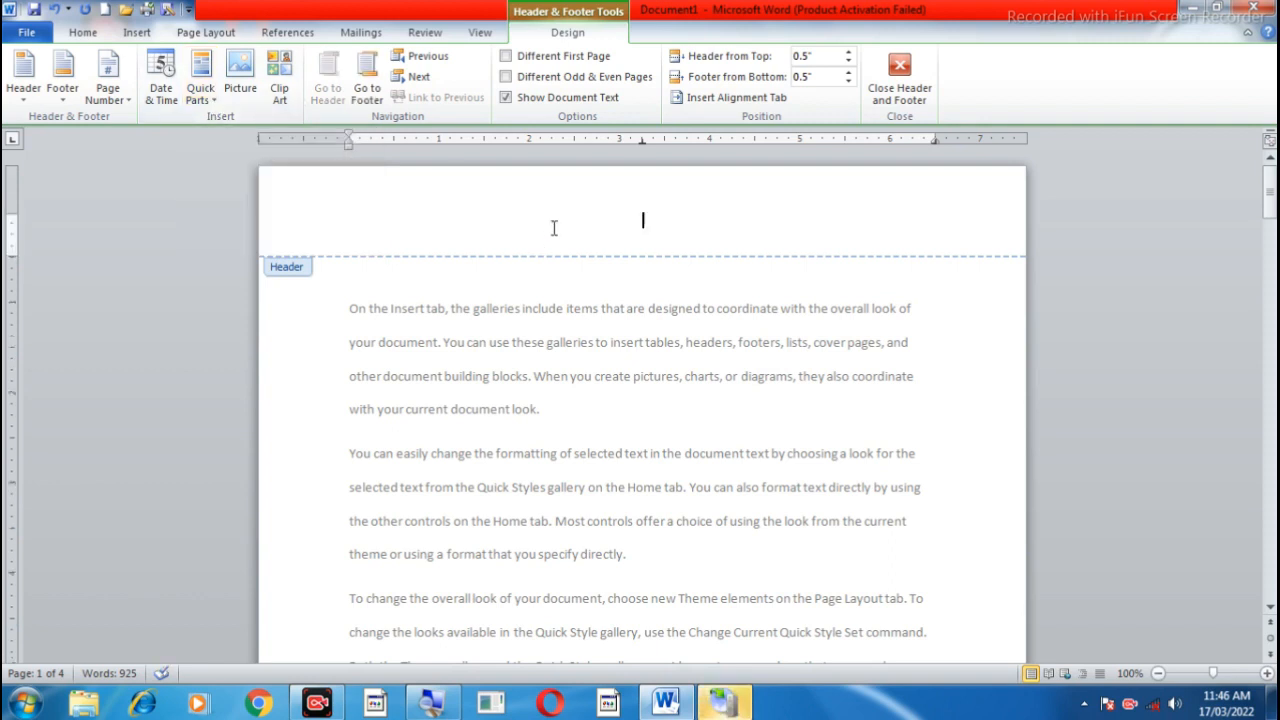
type("ms word")
Step: Insert the Word logo picture file 2 from the thamnil folder after the header text
left_click(241, 80)
left_click(349, 147)
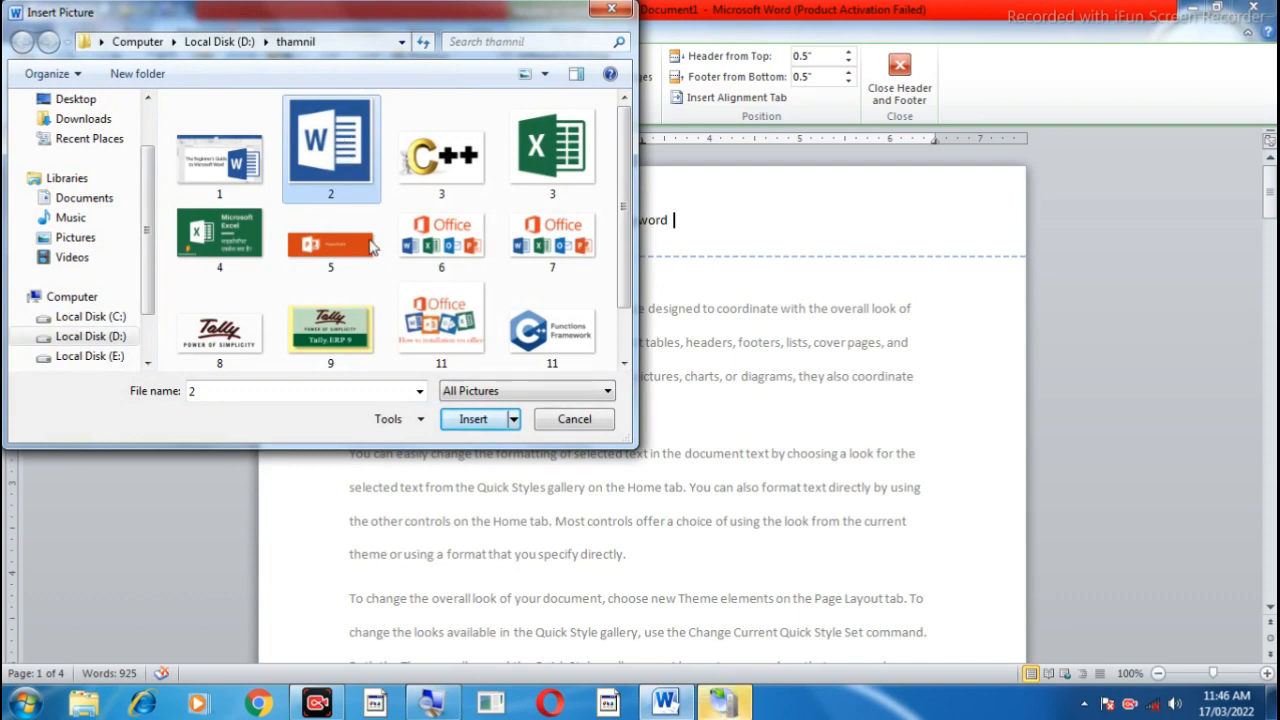
left_click(476, 419)
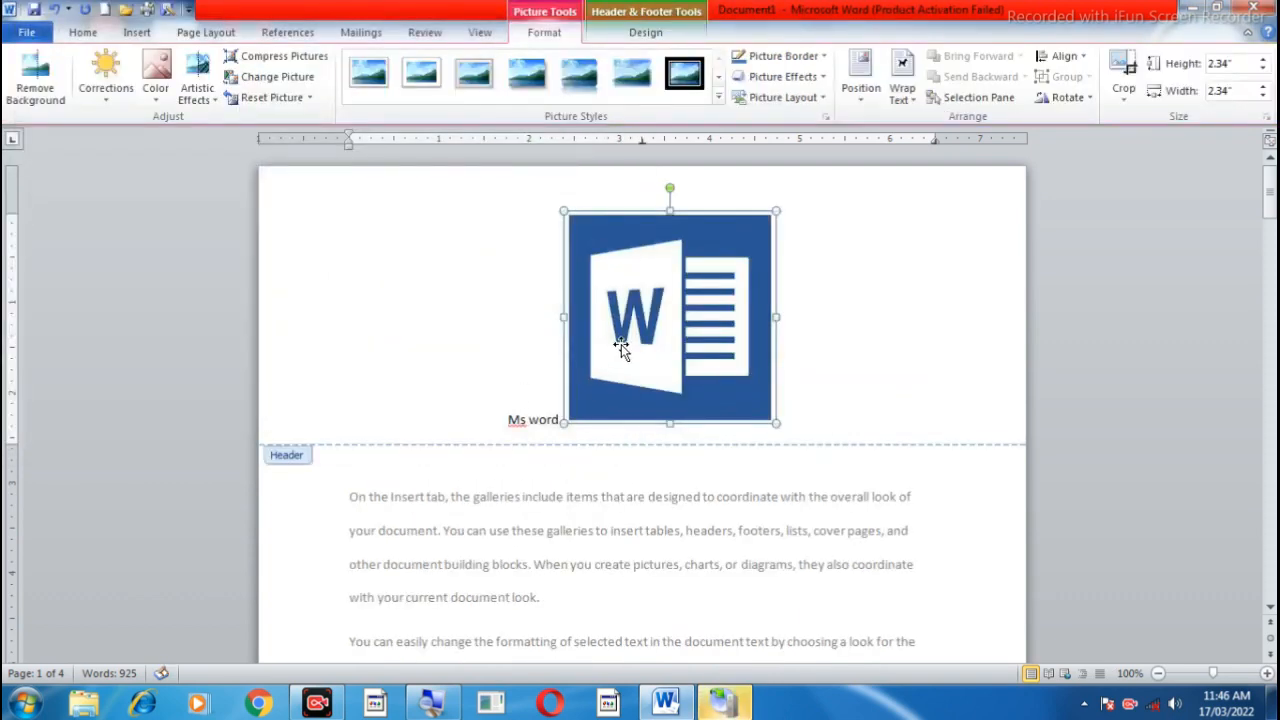
Step: Shrink the Word logo in the header to about 0.38" high and wide, undoing the first resize attempt
left_click_drag(776, 211, 630, 456)
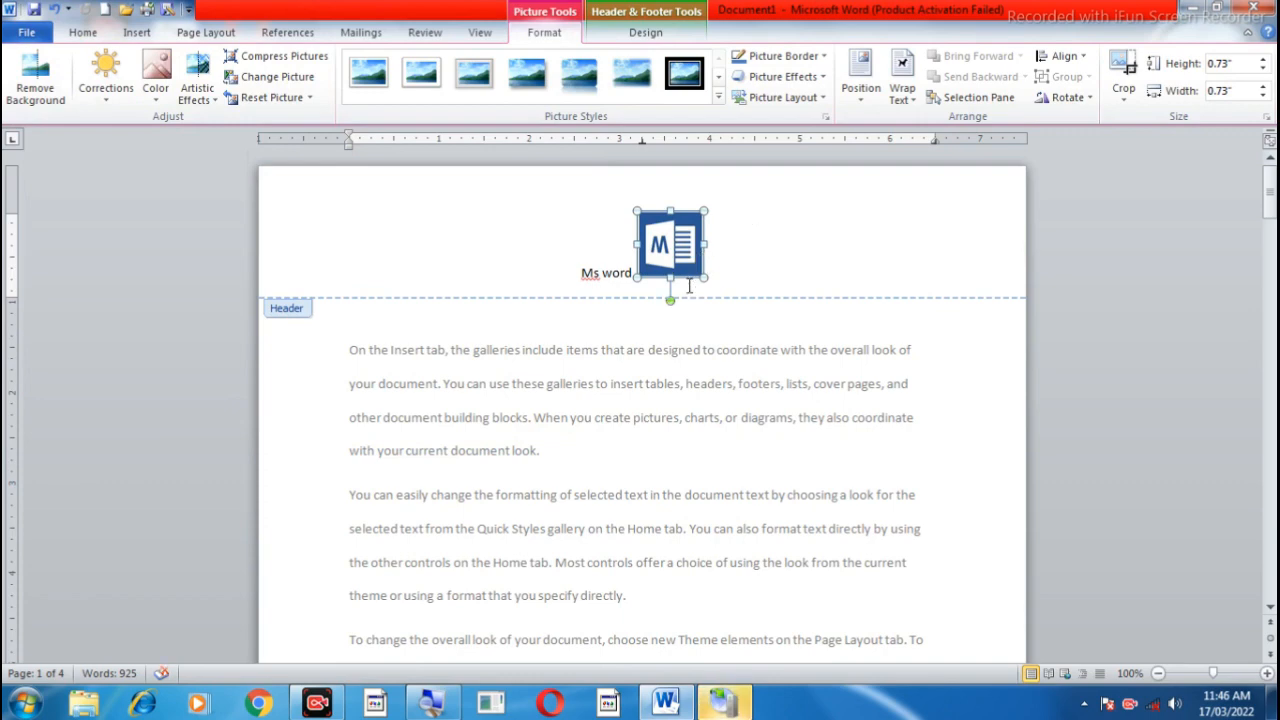
key("ctrl+z")
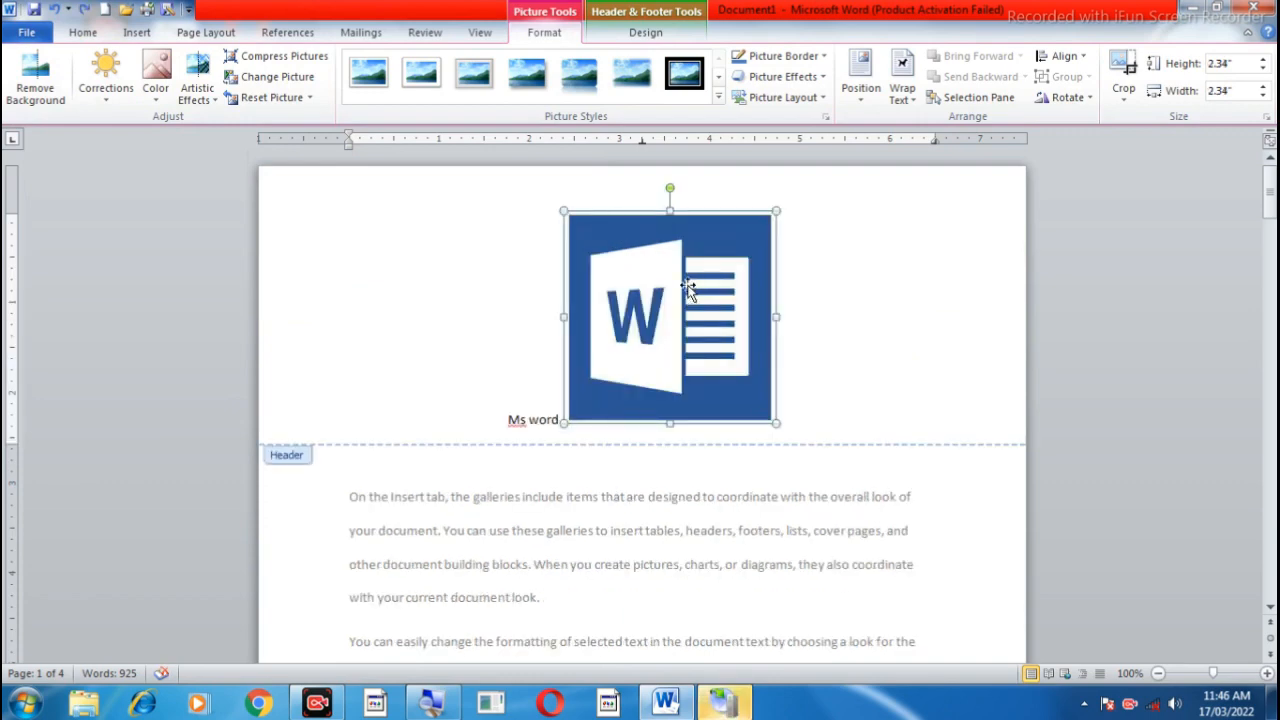
left_click_drag(775, 210, 604, 402)
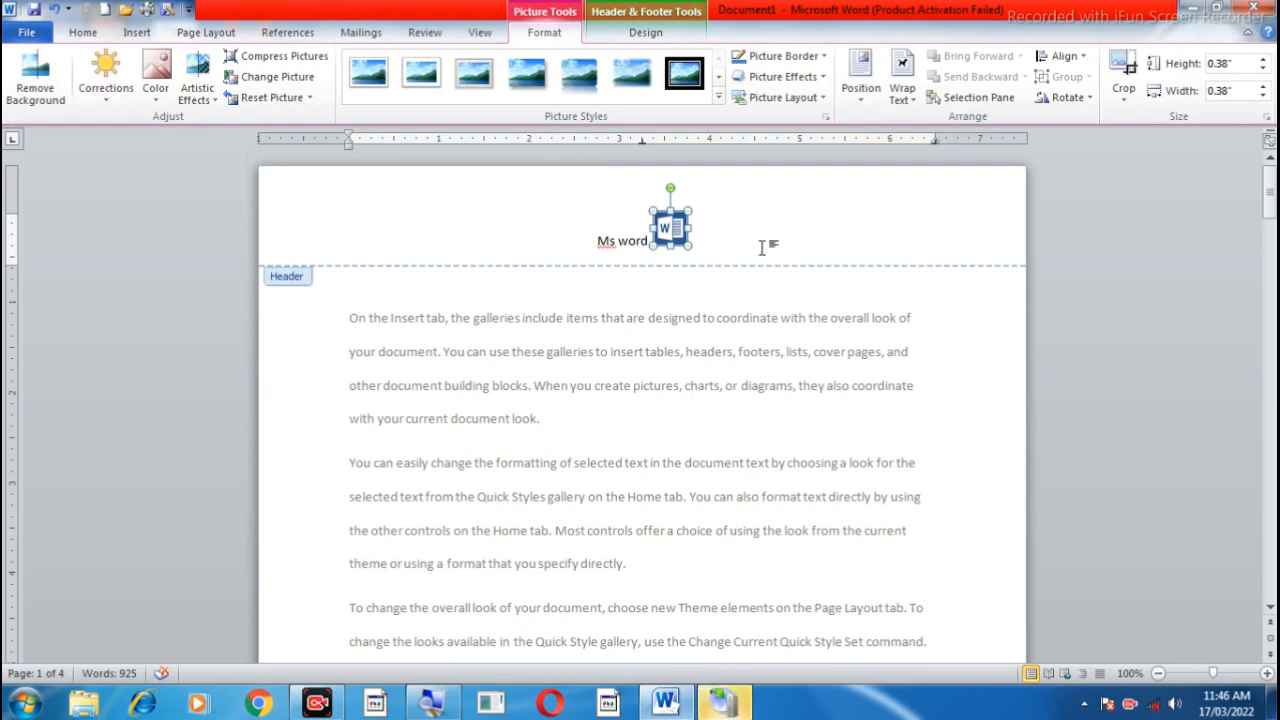
Step: List the available clip art of all media file types and try to insert the clip "lo.jpg" in the header
left_click(645, 32)
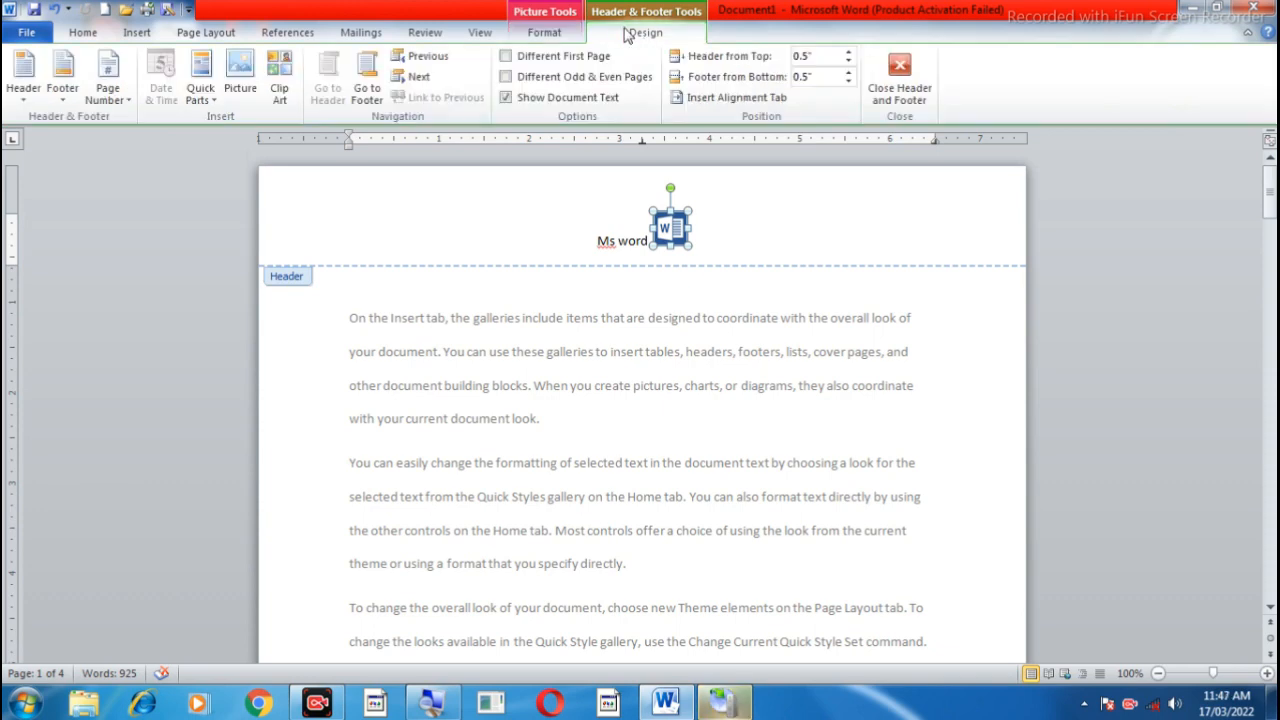
left_click(279, 85)
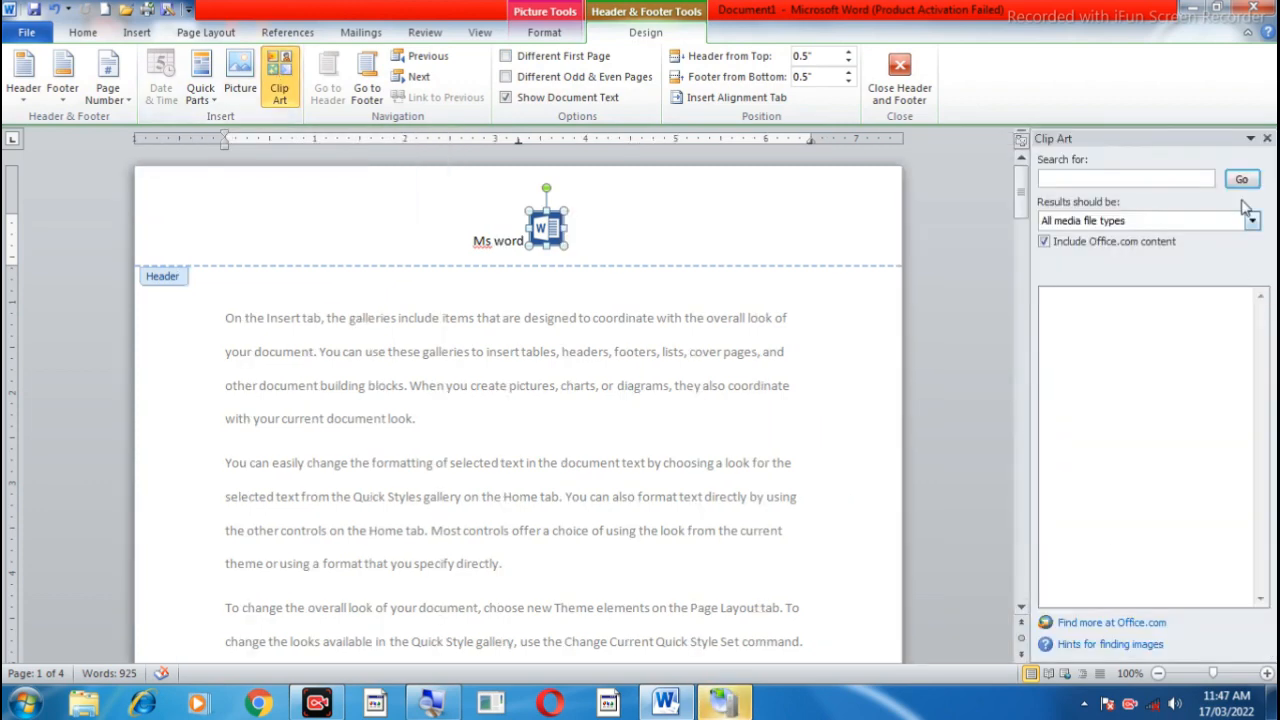
left_click(1241, 179)
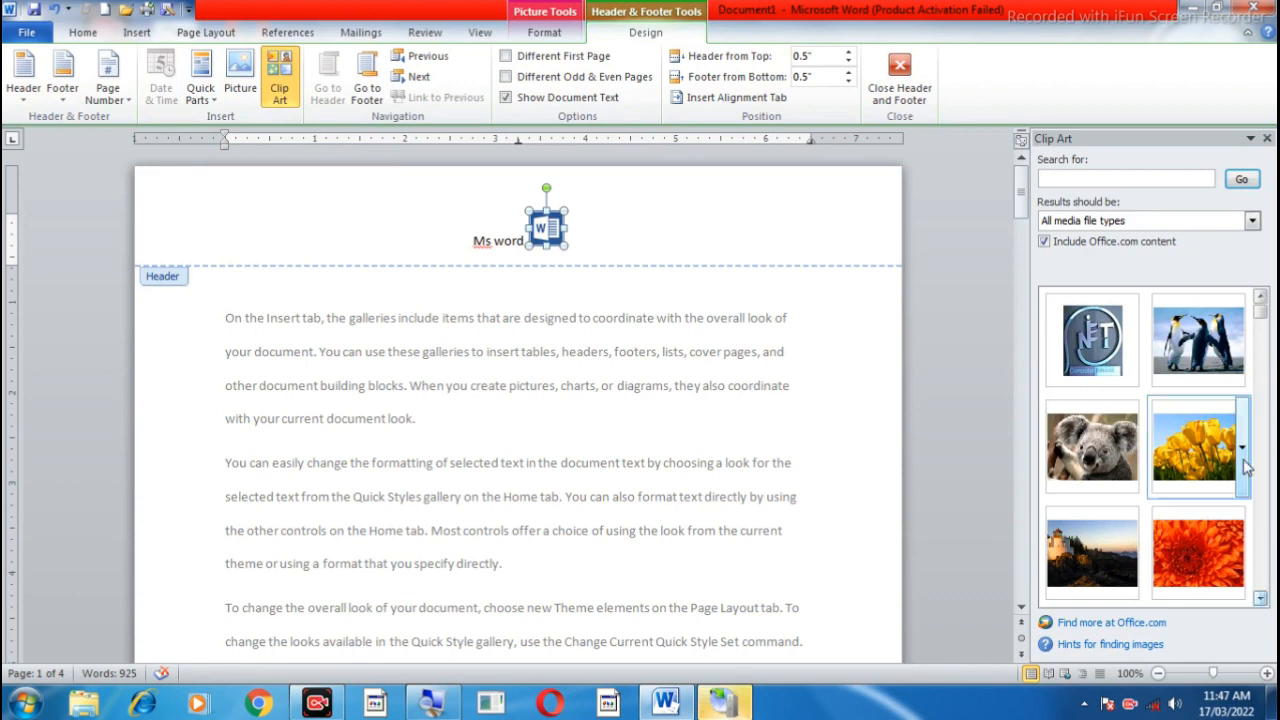
left_click(1110, 354)
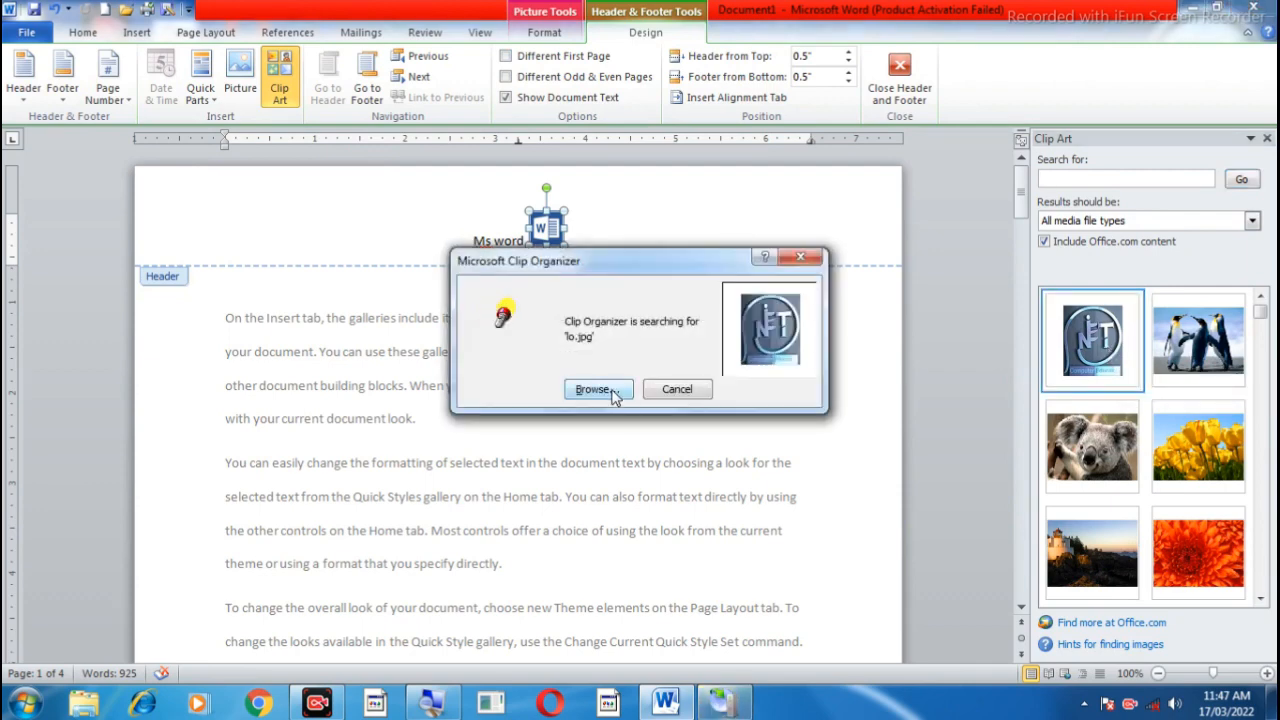
left_click(801, 257)
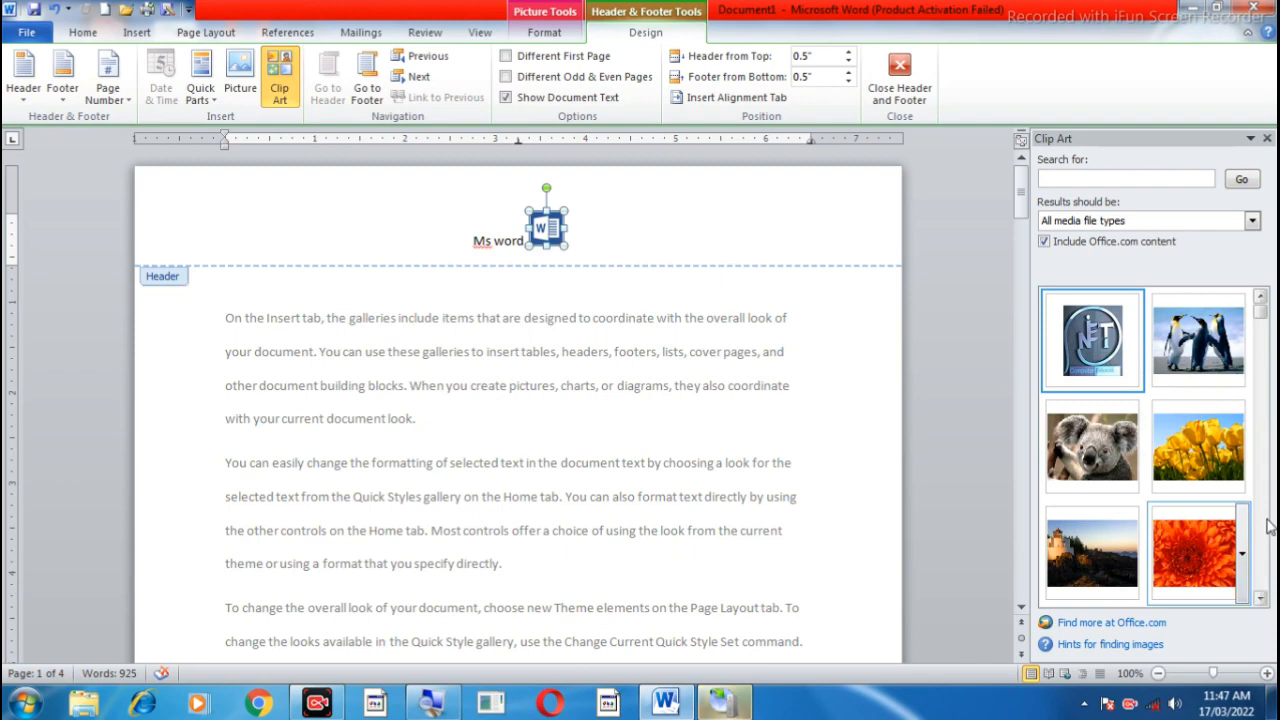
Step: Insert the Eiffel Tower clip art after the Word logo in the header
left_click(1260, 596)
left_click(1260, 596)
left_click(1260, 596)
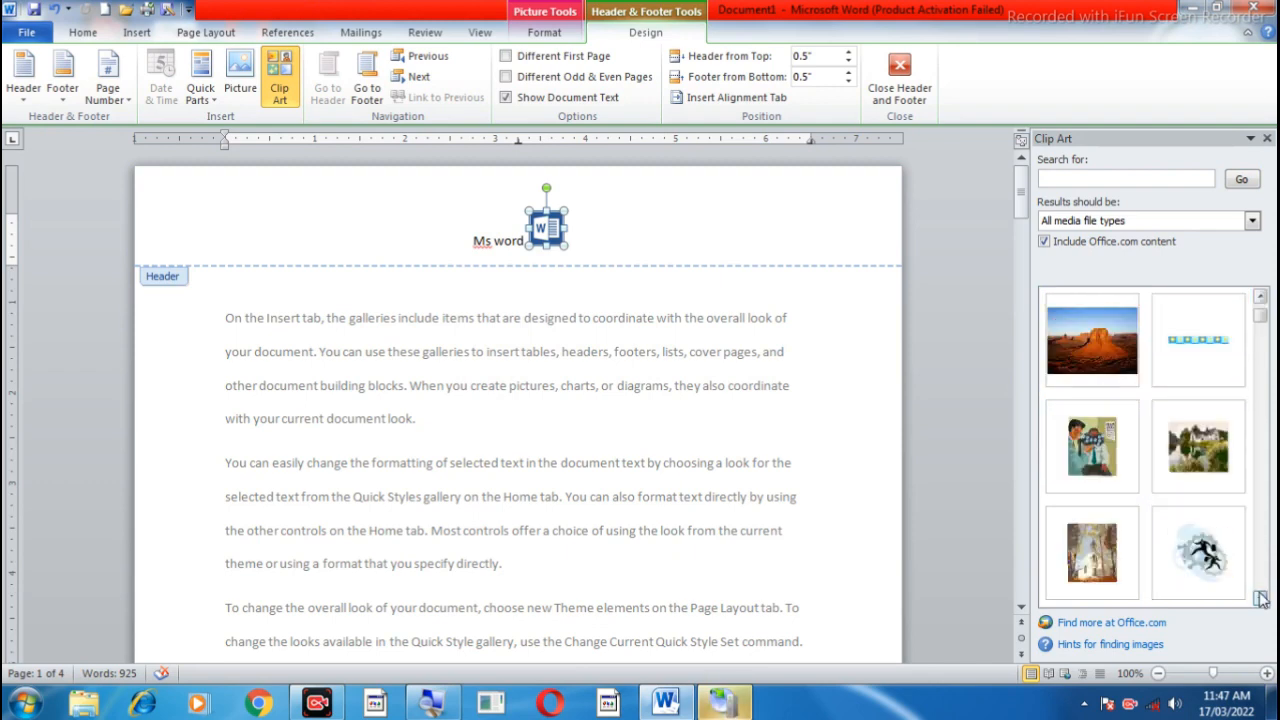
left_click(1260, 596)
left_click(1260, 596)
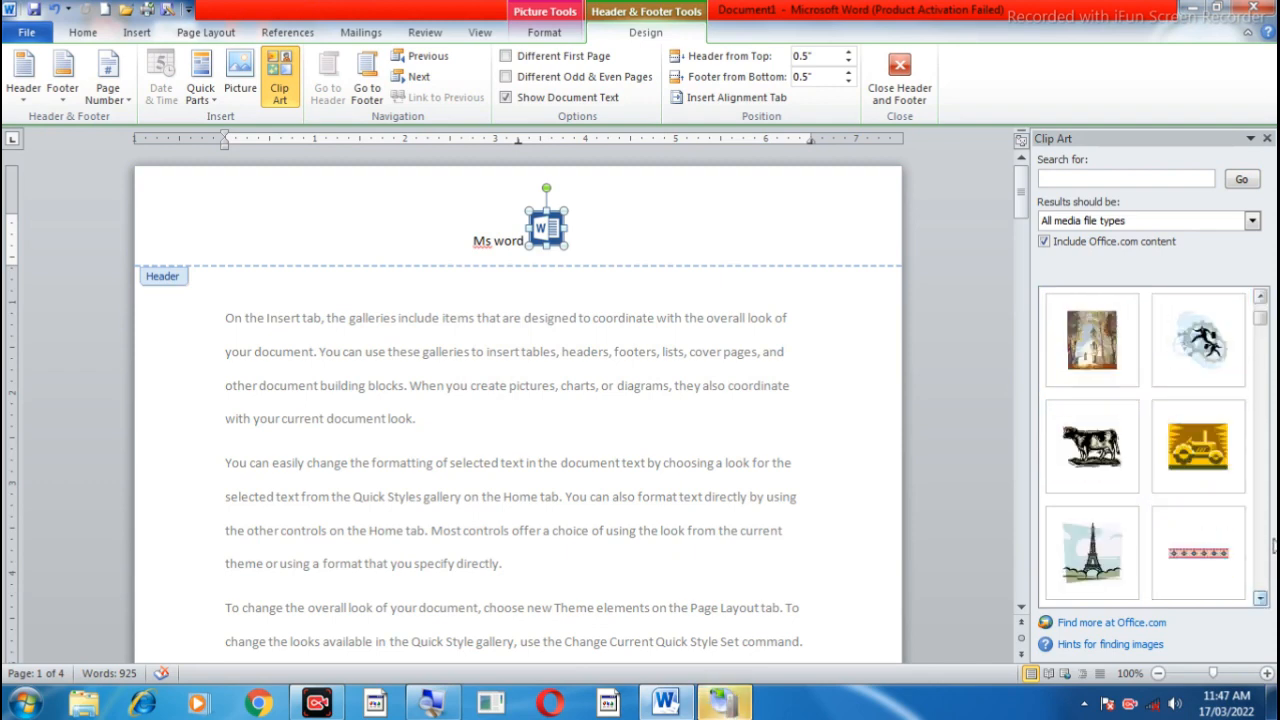
left_click(1110, 545)
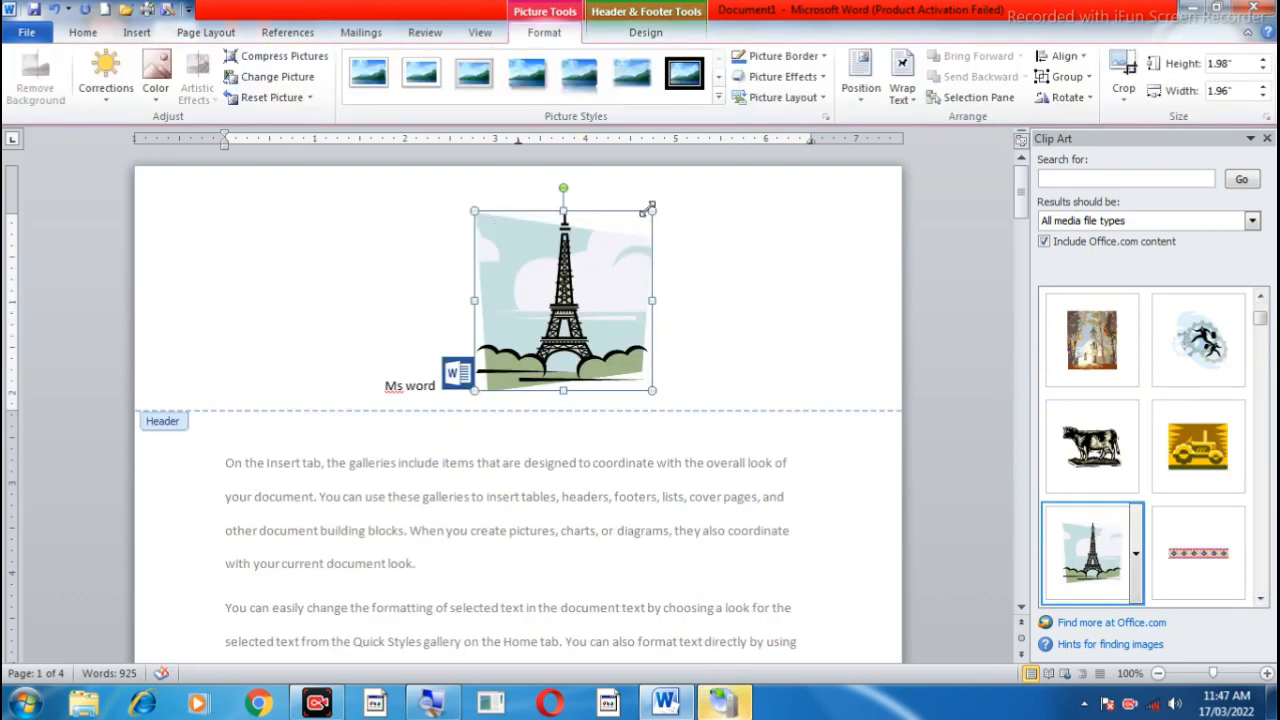
Step: Shrink the Eiffel Tower clip art to about 0.55" high and 0.54" wide and close the clip art search
left_click_drag(652, 211, 528, 340)
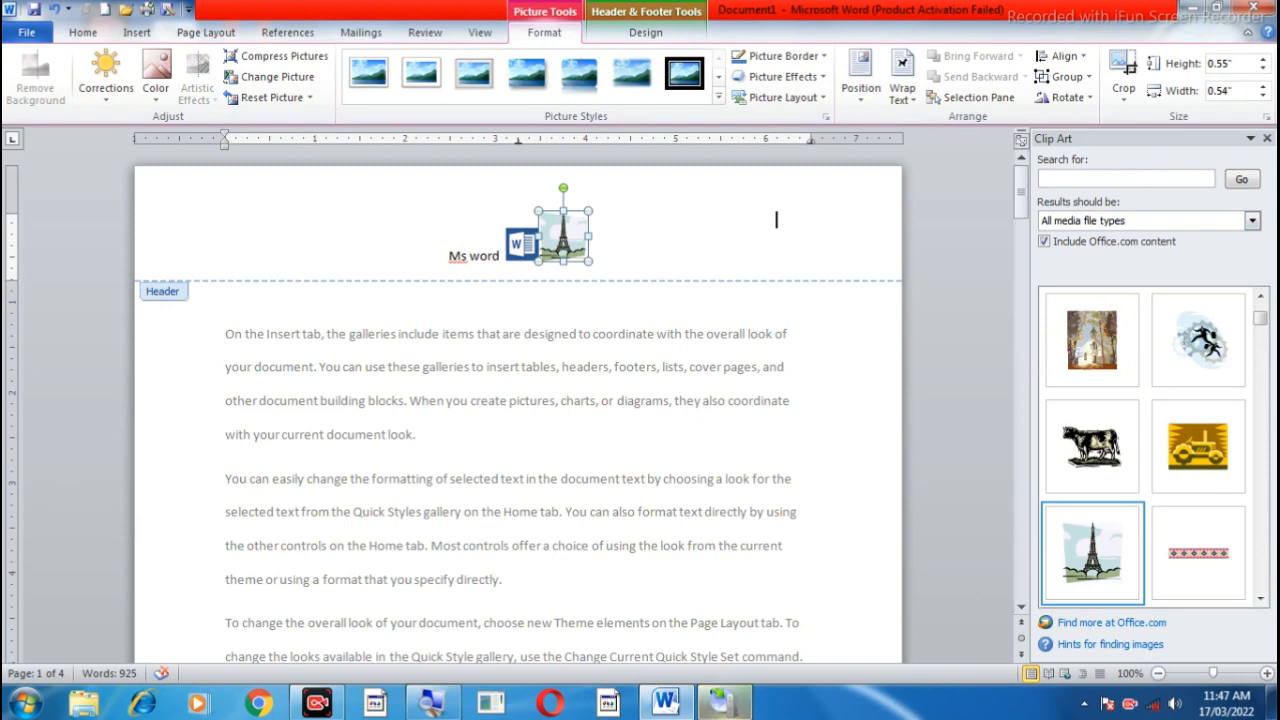
left_click(1267, 138)
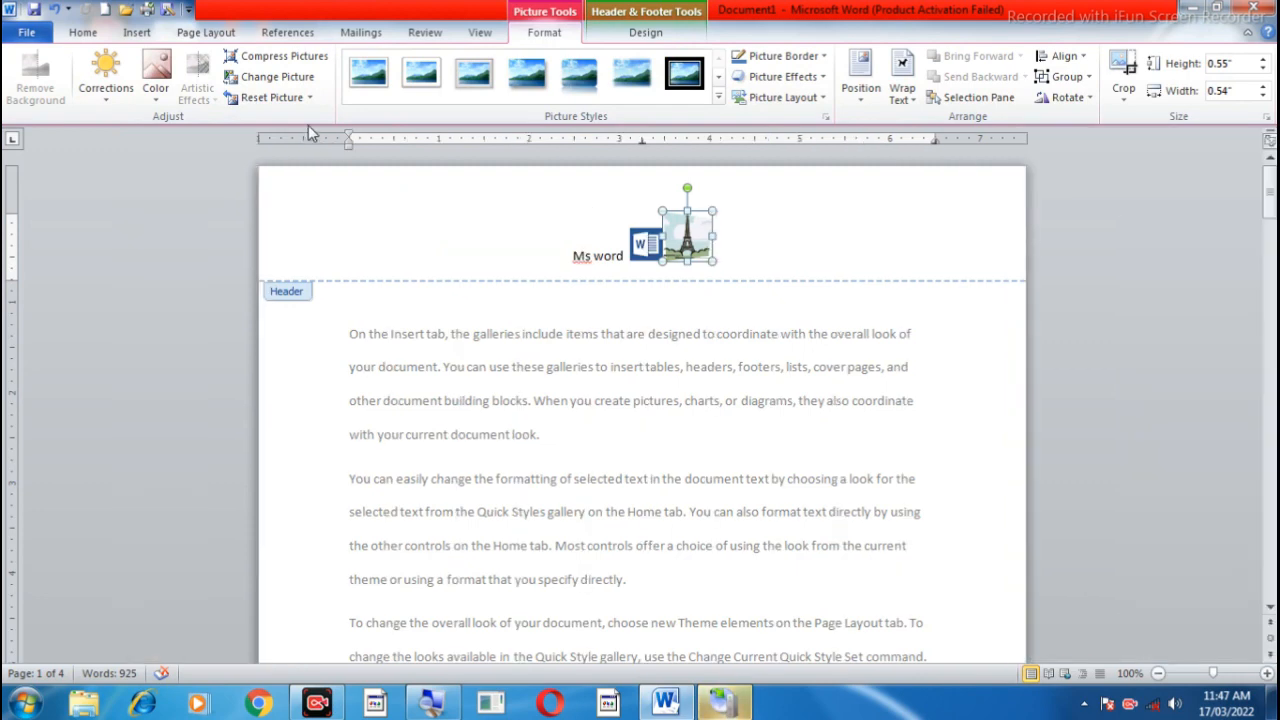
left_click(394, 211)
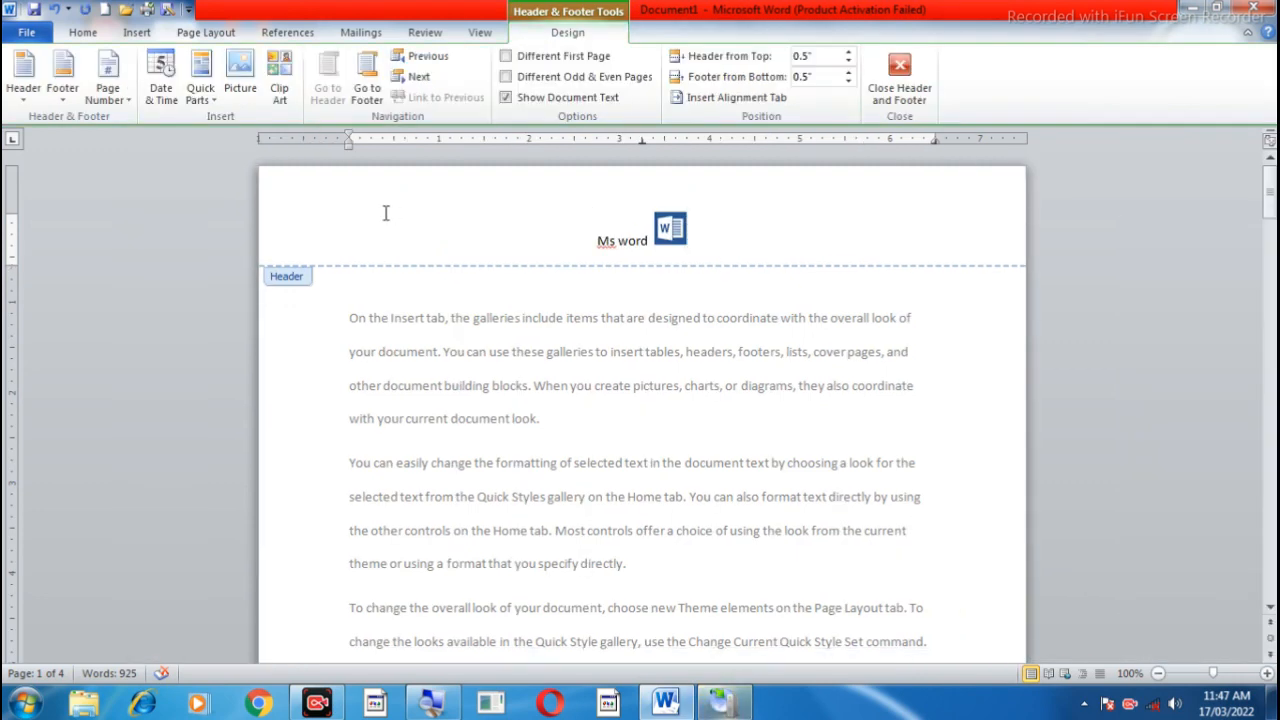
Step: Switch back and forth between the first page's footer and header, and try moving to the next header
left_click(367, 90)
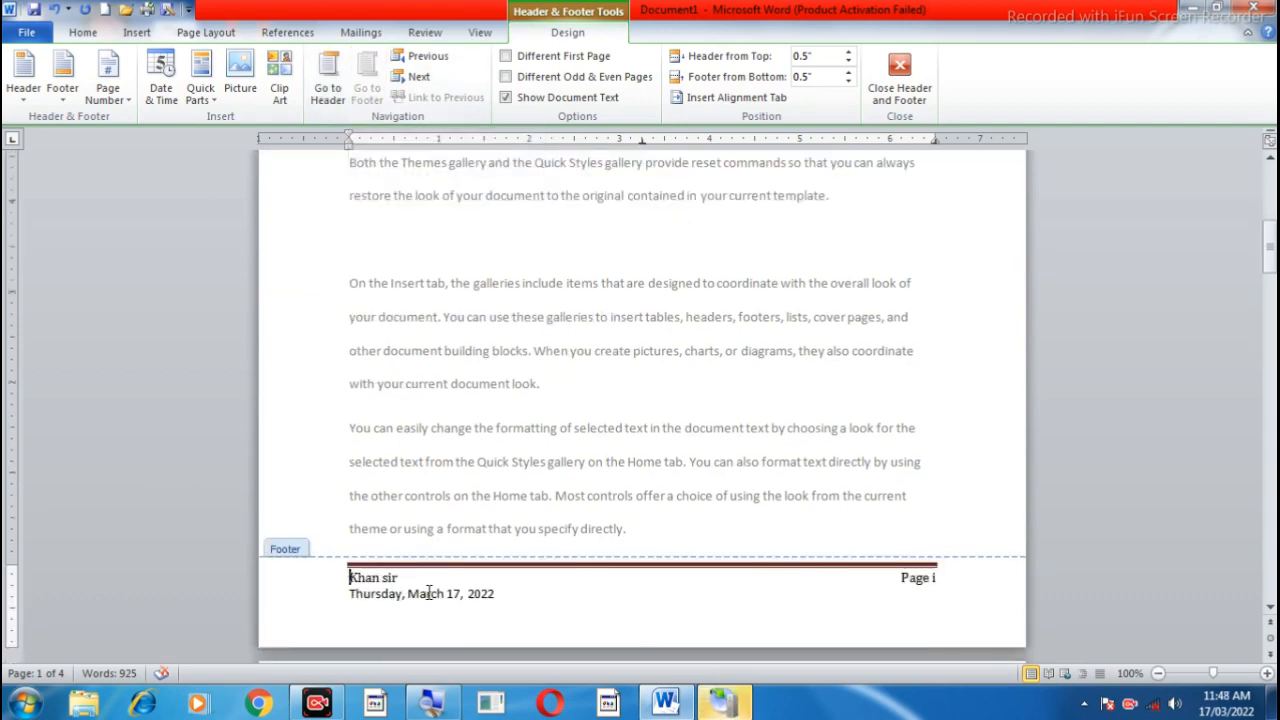
left_click(330, 88)
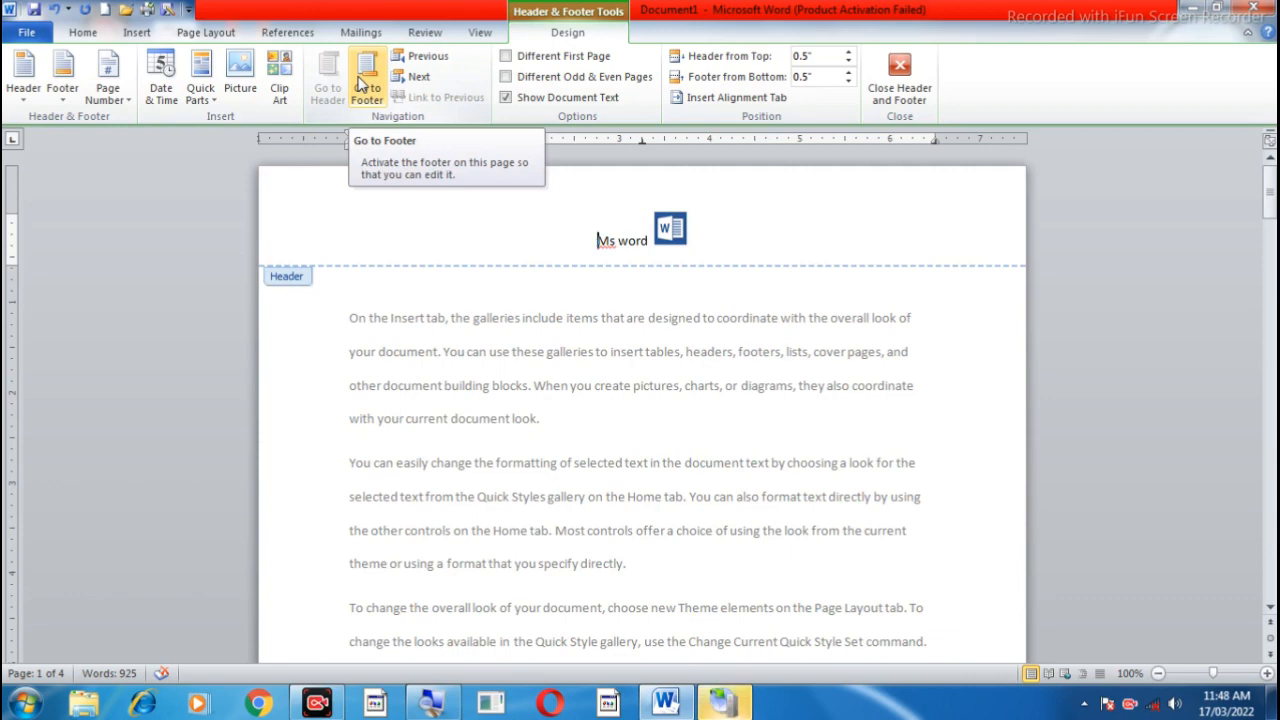
left_click(364, 85)
left_click(332, 85)
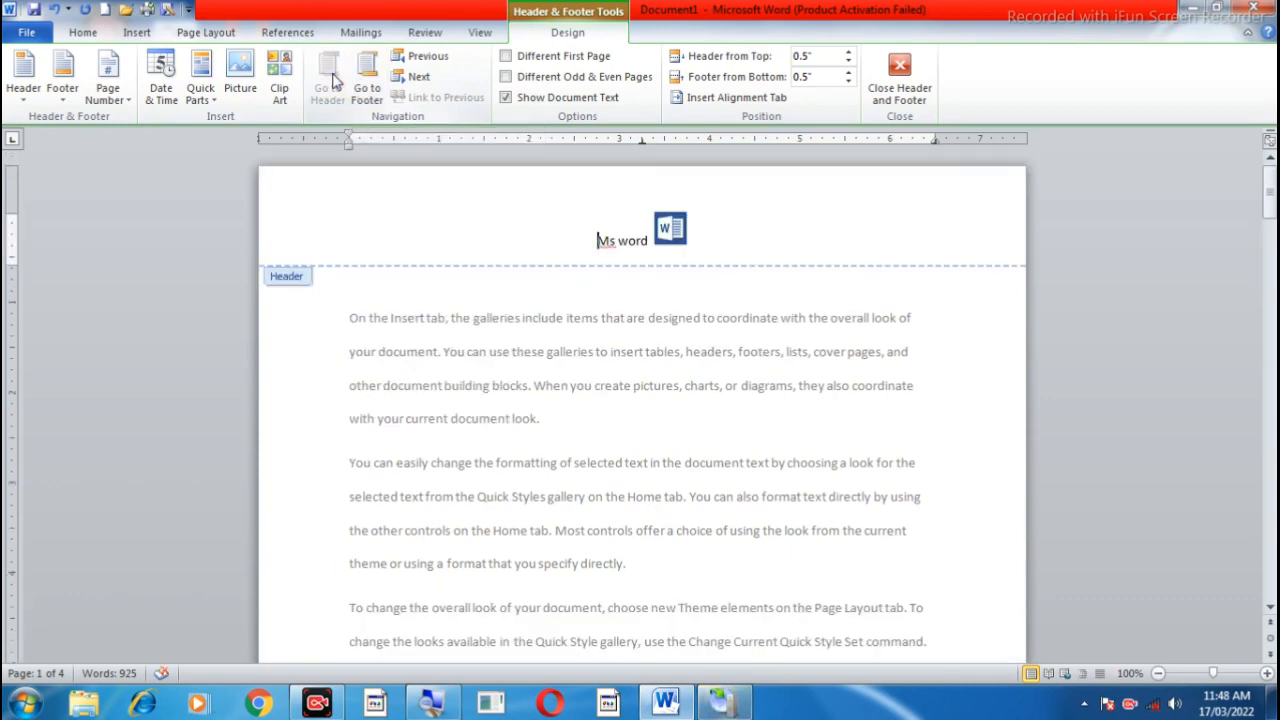
left_click(406, 84)
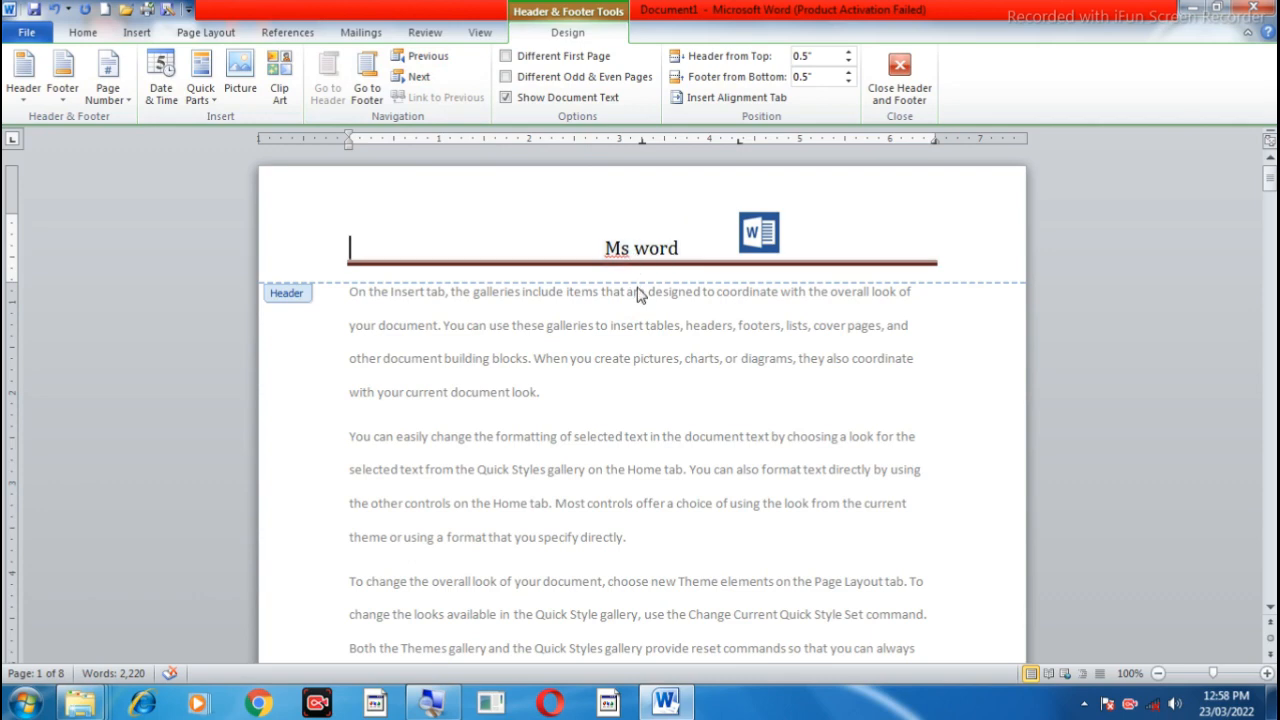
Step: Examine the headers and footers throughout the document, both close up and with several pages in view, and return to the first page
scroll(743, 390, "down", 2)
scroll(743, 390, "down", 15)
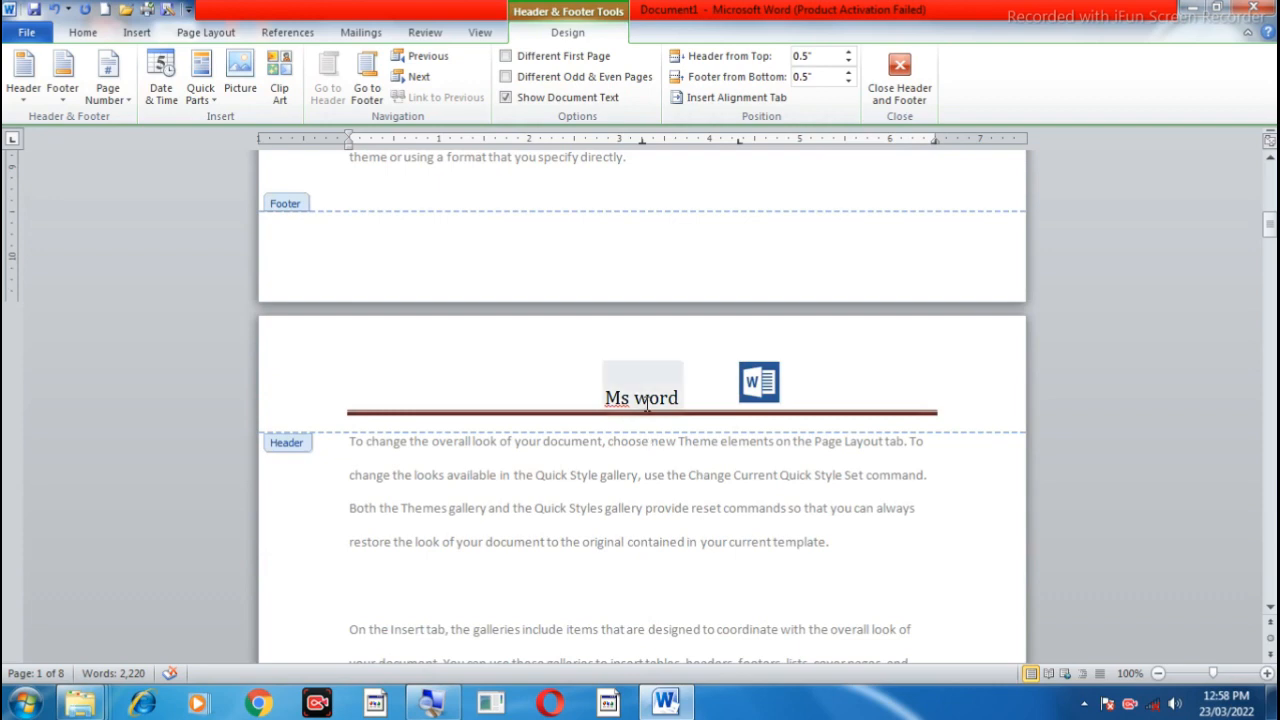
scroll(645, 405, "down", 18)
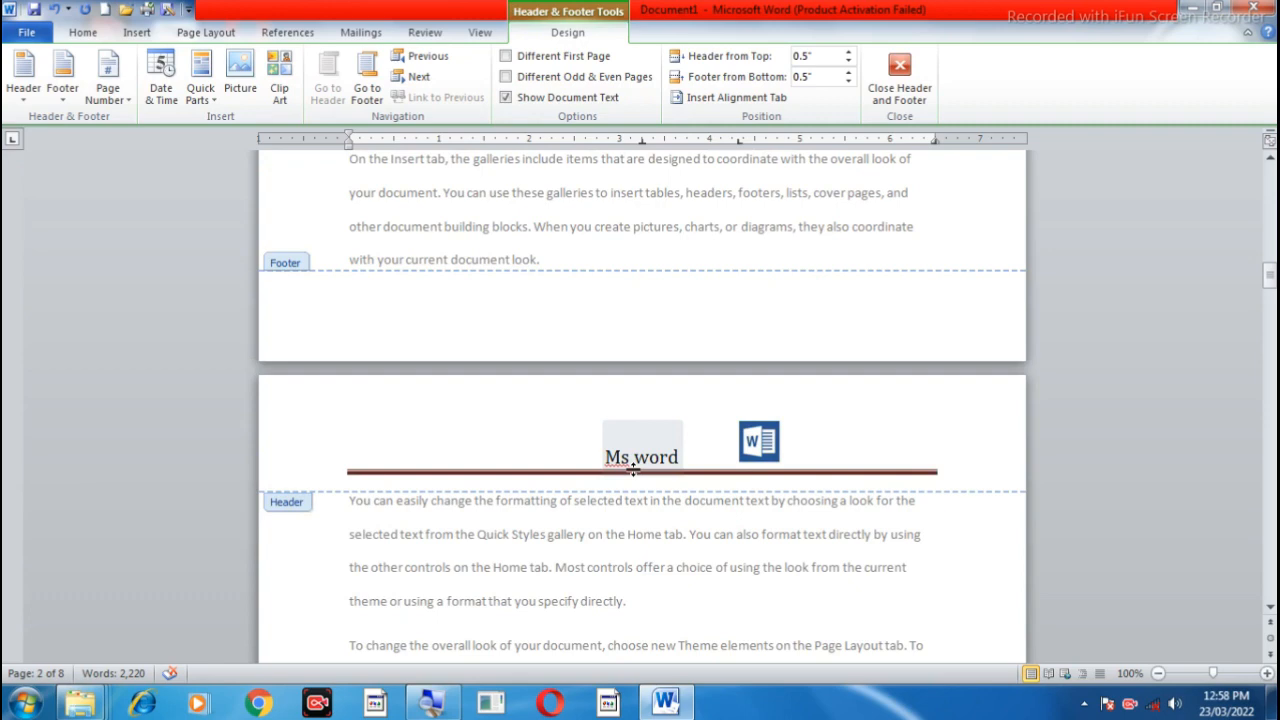
scroll(632, 470, "down", 3)
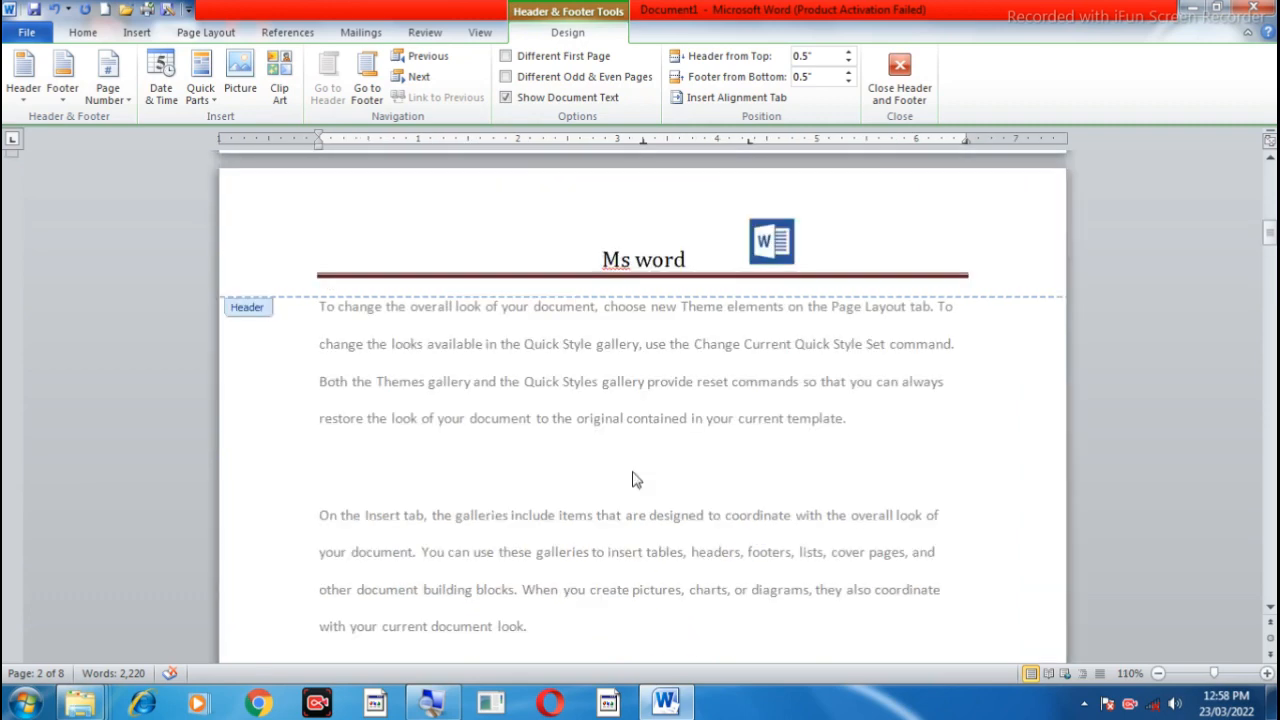
scroll(632, 471, "down", 3)
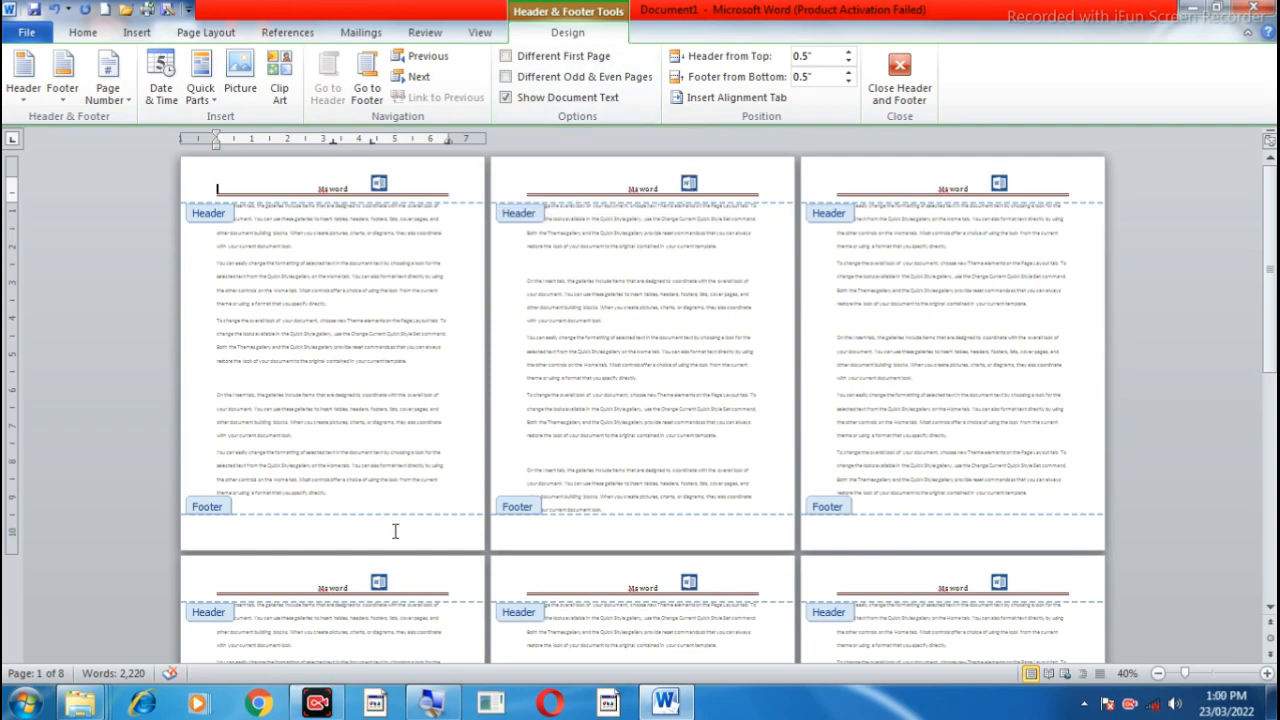
scroll(395, 531, "up", 1)
scroll(395, 535, "down", 2)
scroll(395, 537, "up", 3)
scroll(395, 538, "up", 1)
scroll(395, 538, "up", 1)
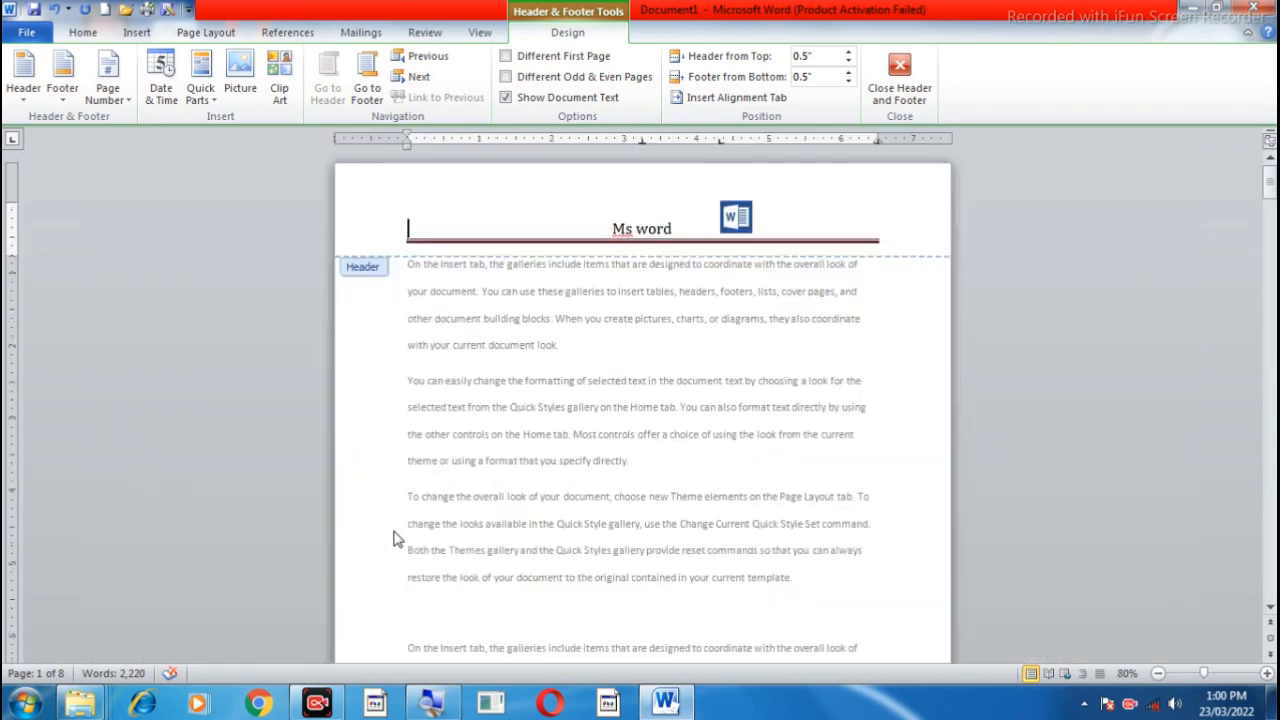
scroll(395, 538, "down", 1)
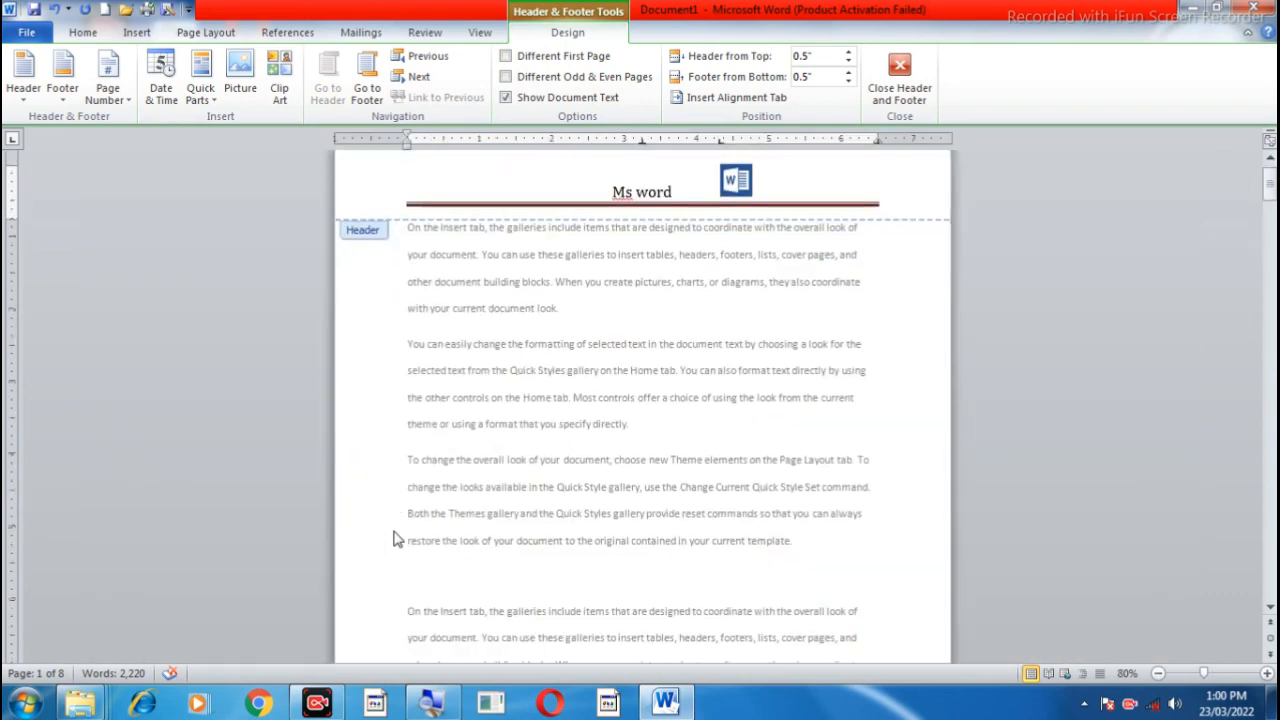
scroll(395, 538, "down", 1)
scroll(395, 538, "up", 2)
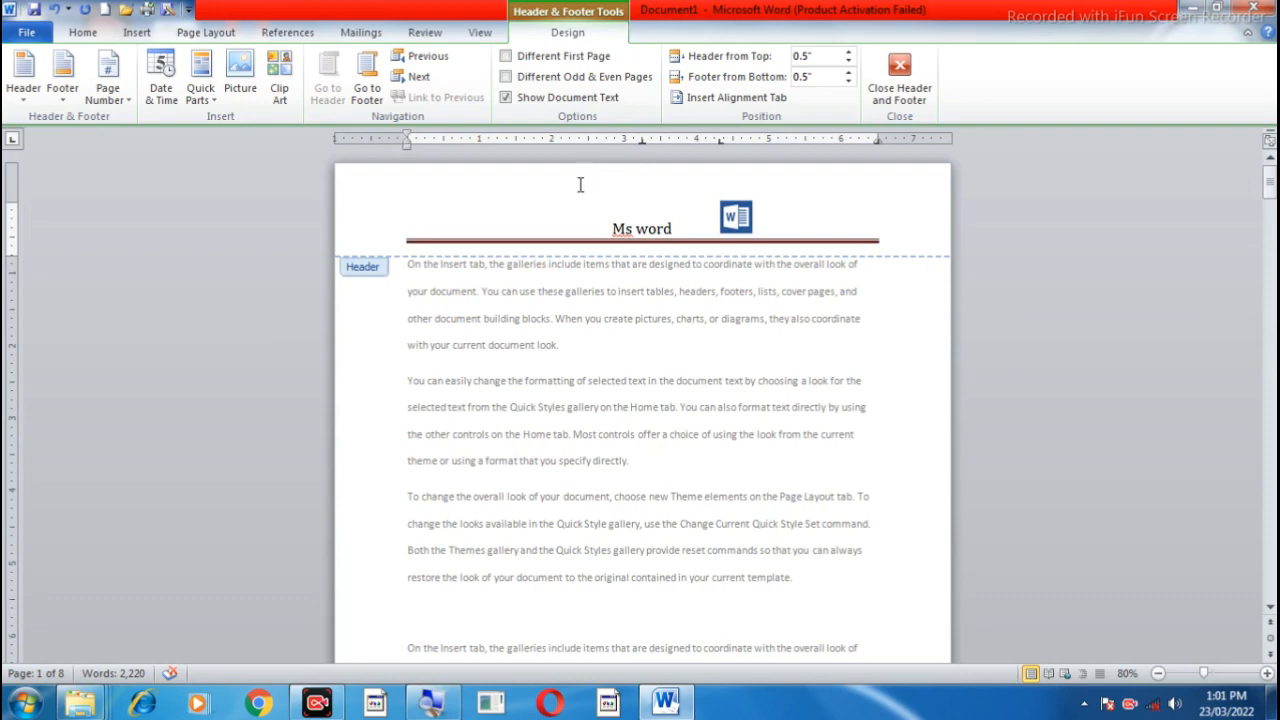
Step: Give the first page its own header and enter the text "Microsoft office" in it
left_click(507, 58)
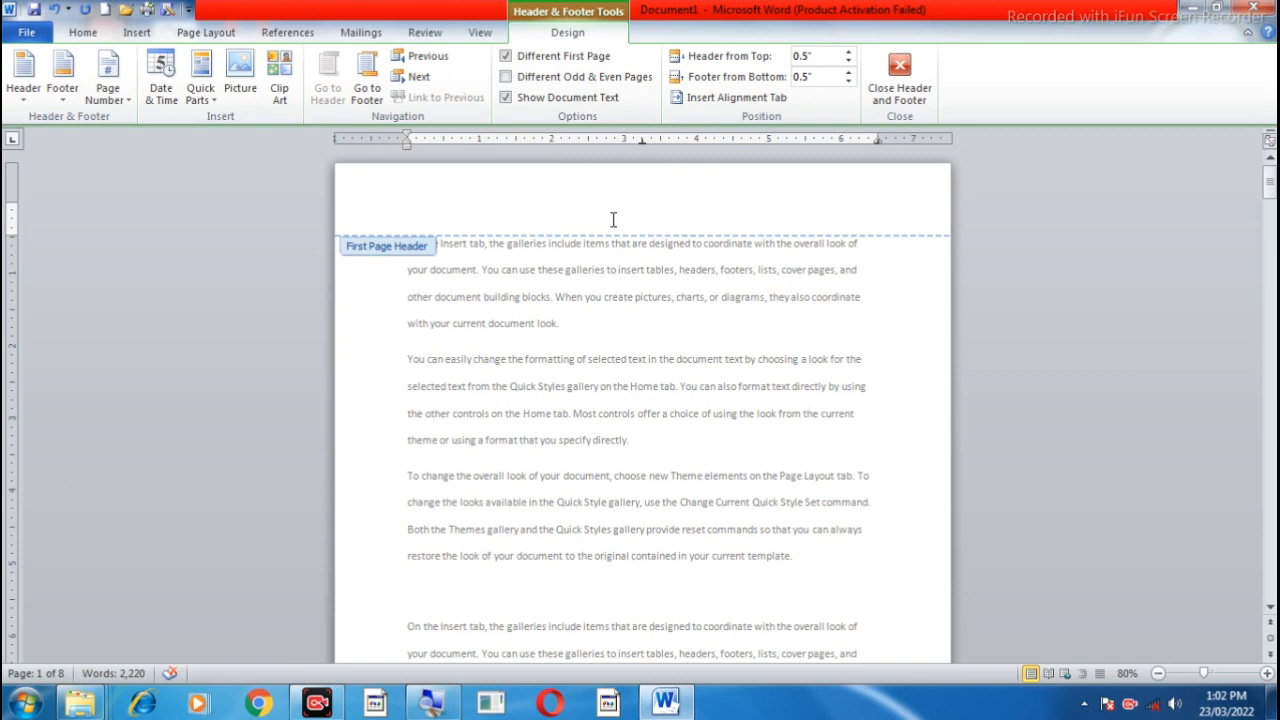
type("microsoft office")
Step: Make the "Microsoft office" text in the first page header bold, 20 pt and centred
double_click(428, 210)
triple_click(427, 210)
triple_click(427, 210)
triple_click(427, 210)
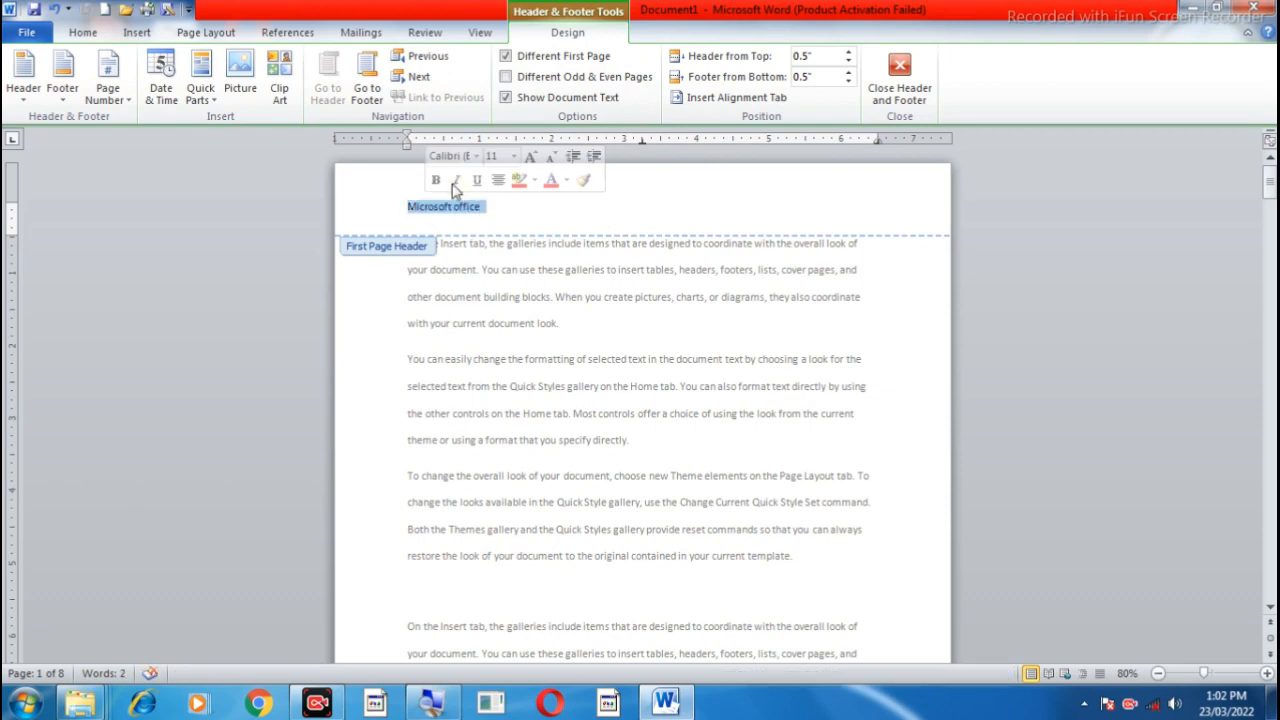
left_click(436, 180)
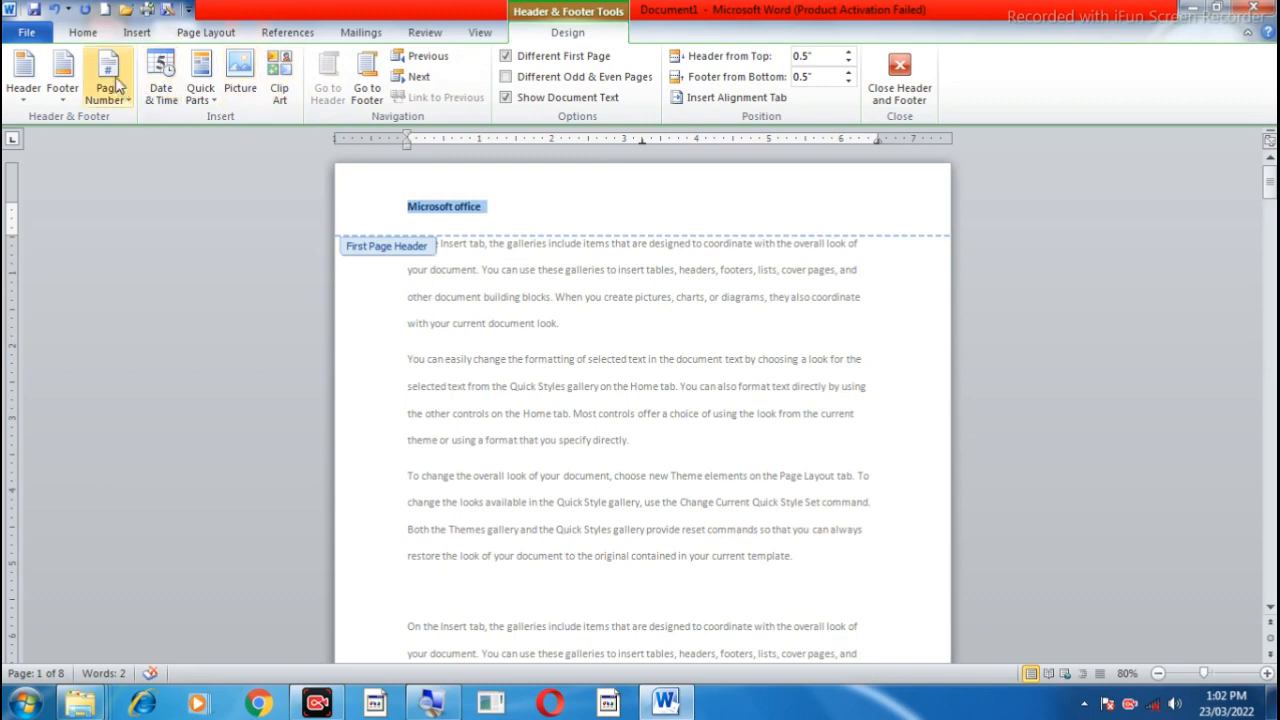
left_click(85, 32)
left_click(290, 63)
left_click(290, 63)
left_click(290, 63)
left_click(290, 63)
left_click(290, 63)
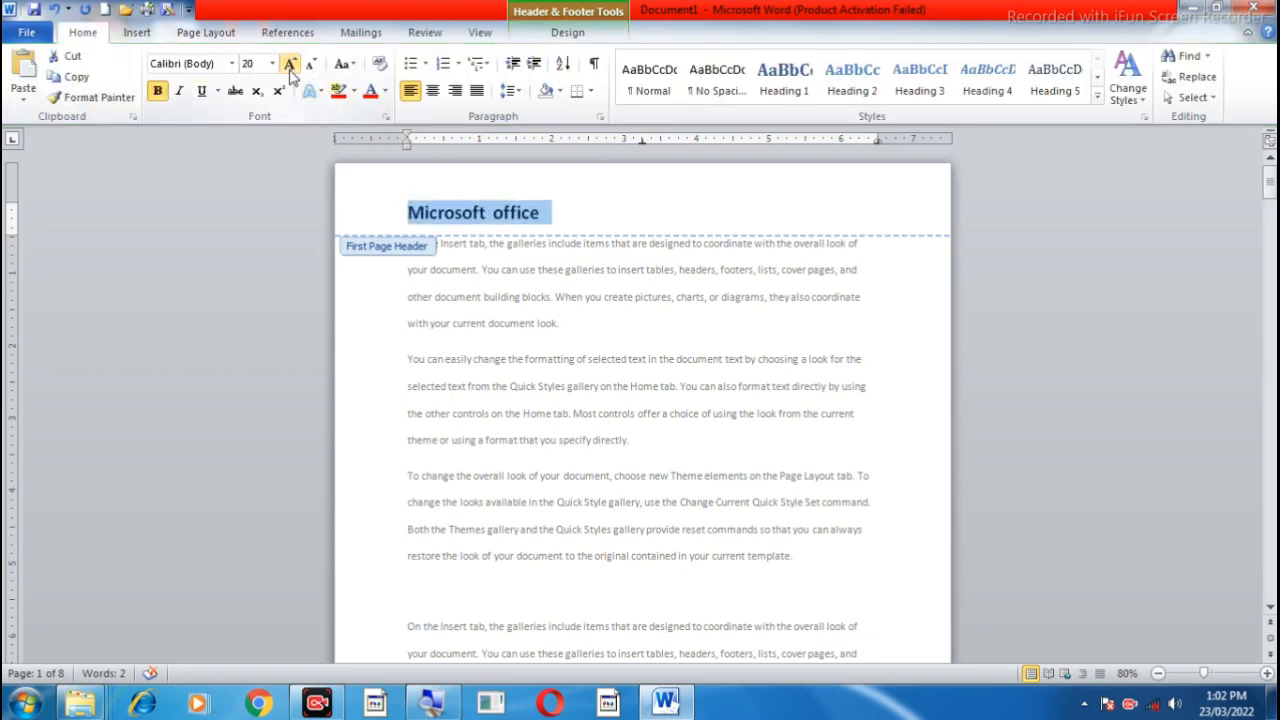
left_click(432, 90)
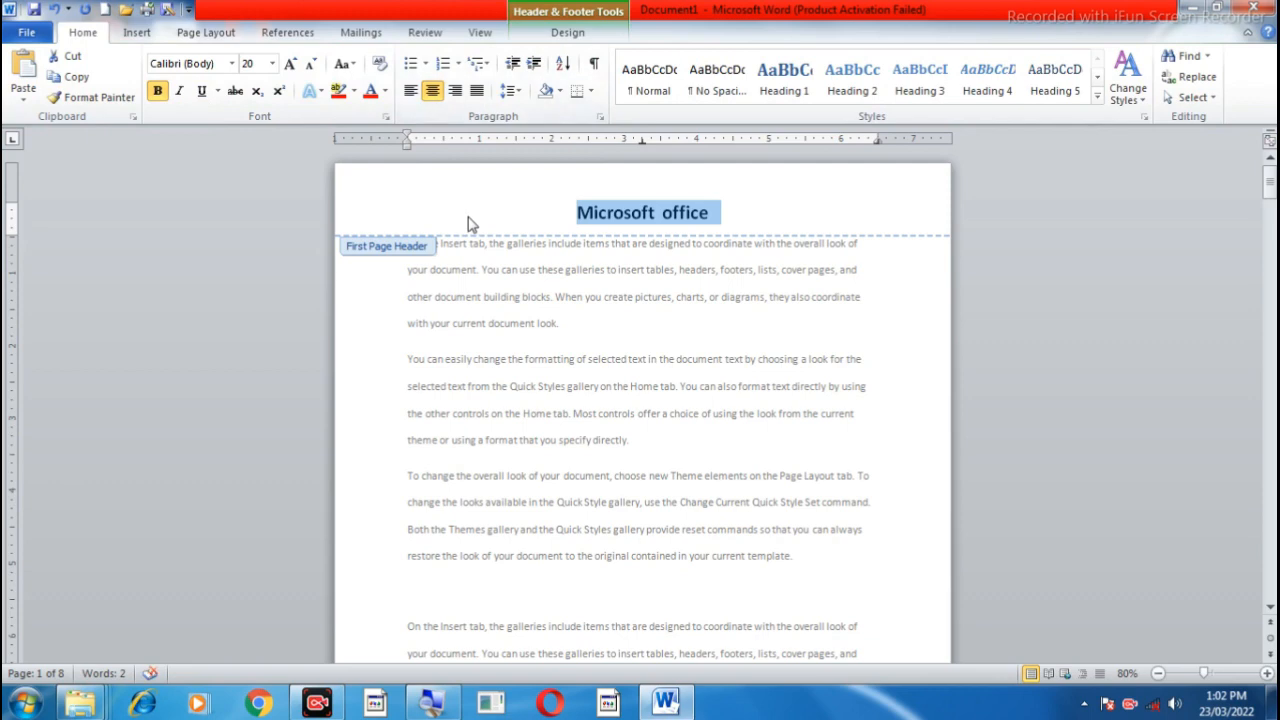
Step: Compare the following pages' headers with the first page's, and jump to the next header and back to the first page header
left_click(582, 40)
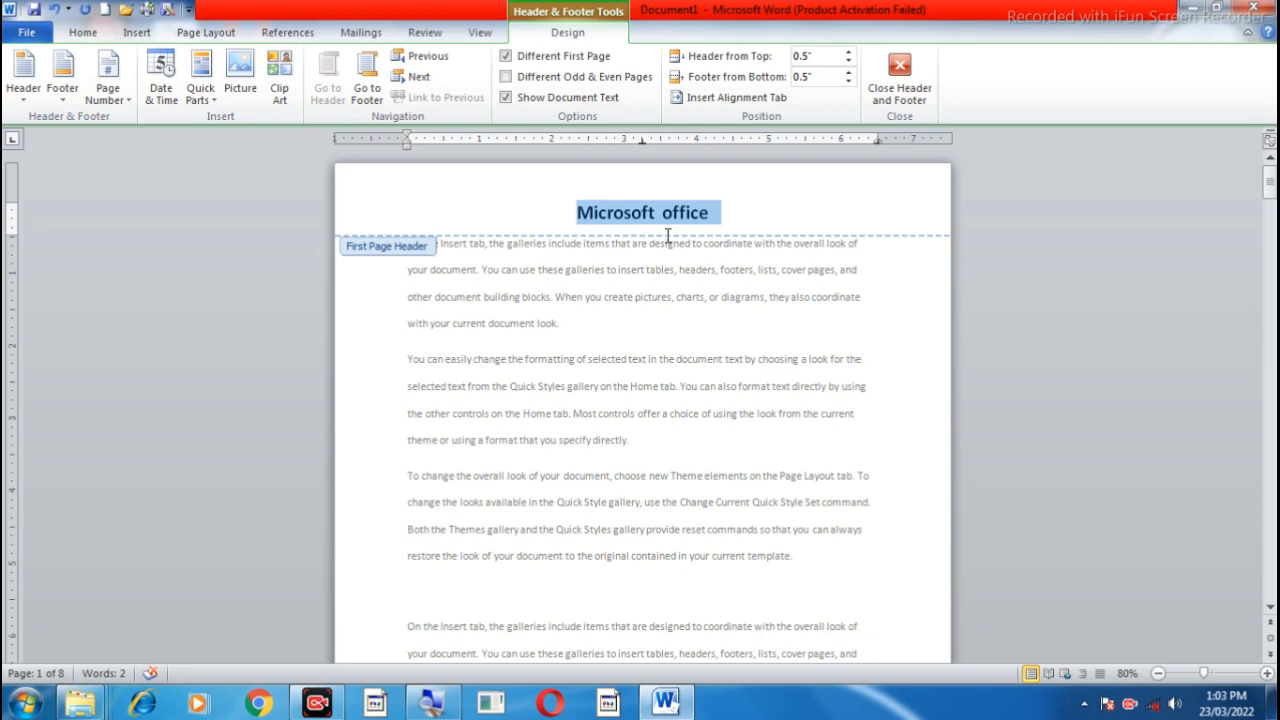
scroll(667, 235, "down", 10)
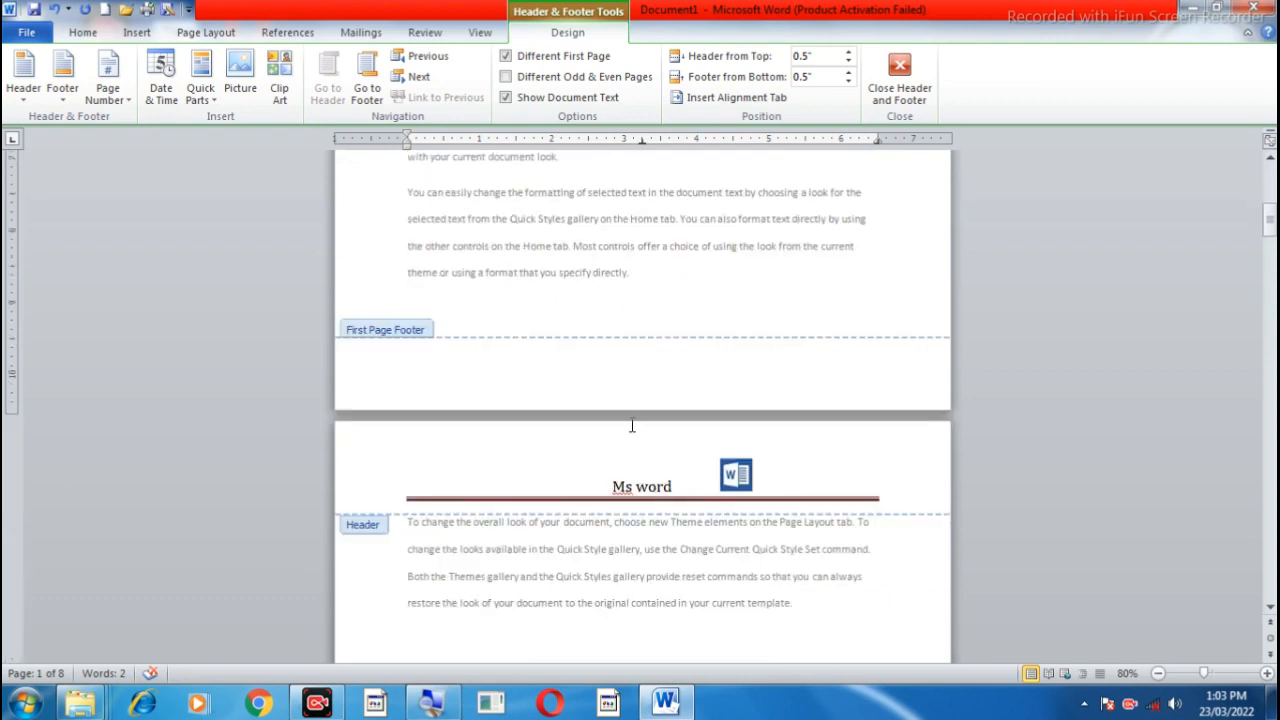
scroll(632, 308, "down", 2)
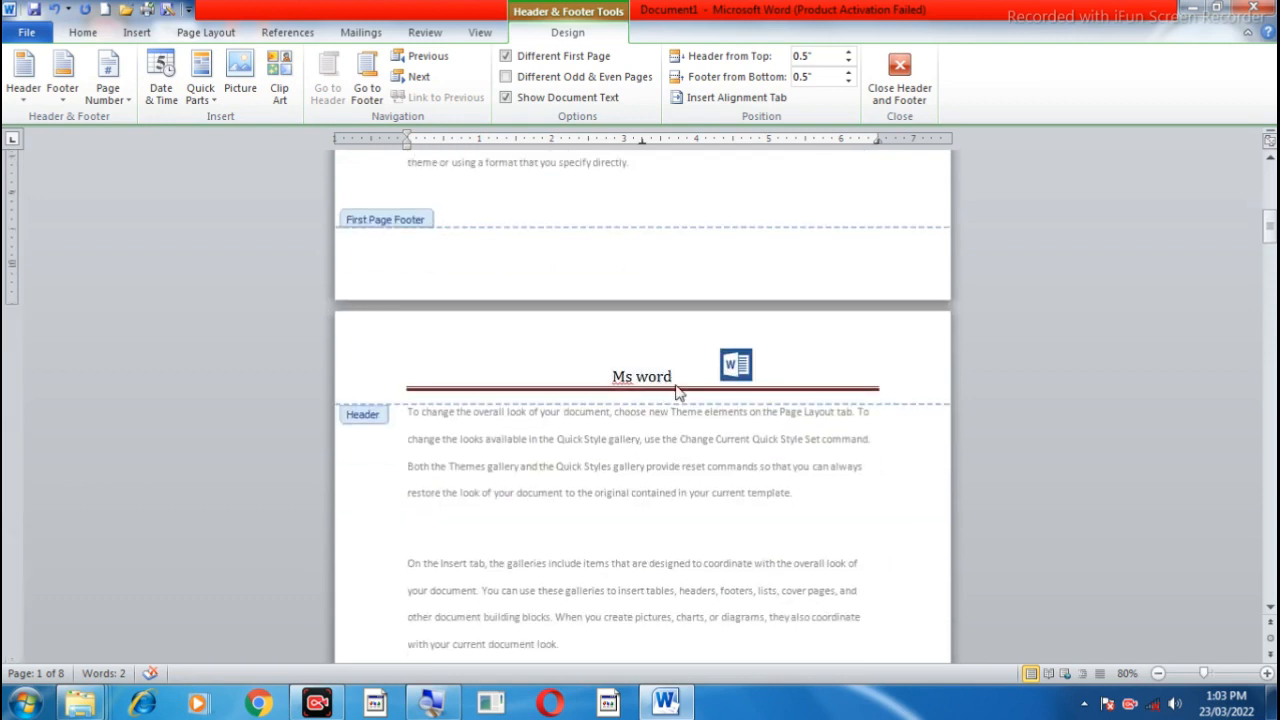
scroll(677, 385, "down", 13)
scroll(677, 387, "down", 13)
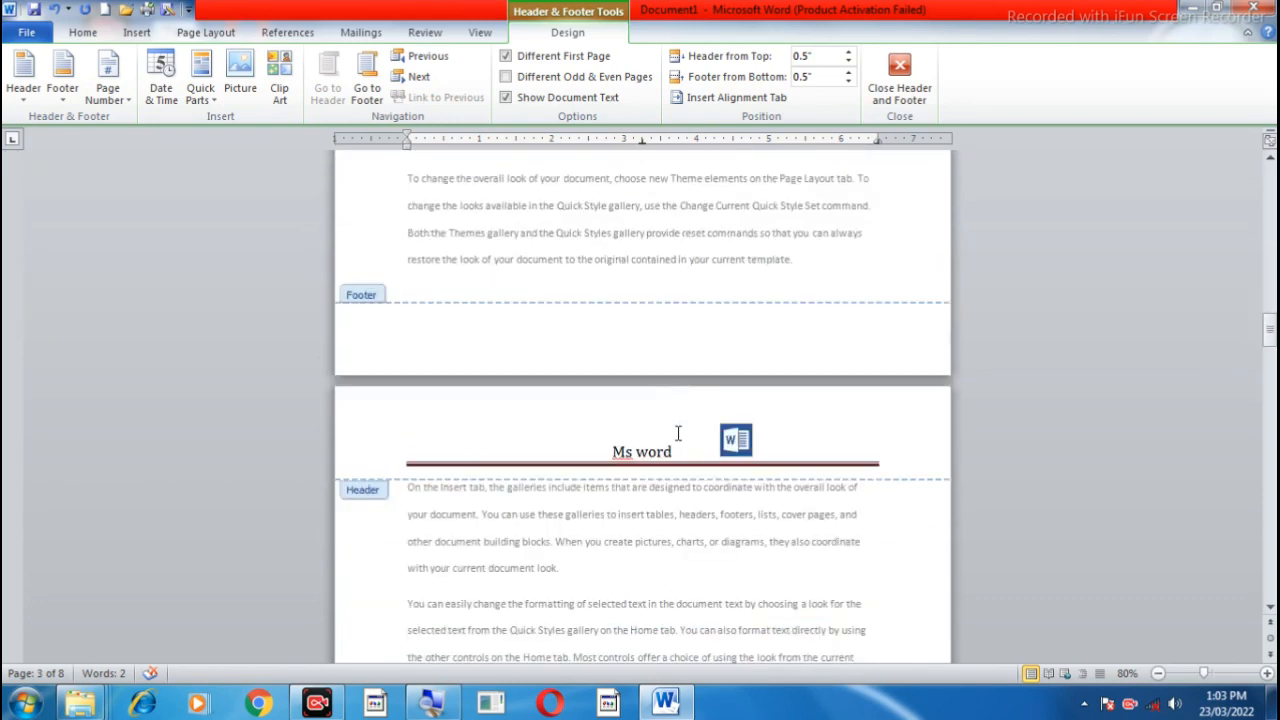
scroll(677, 434, "down", 3)
scroll(677, 442, "down", 15)
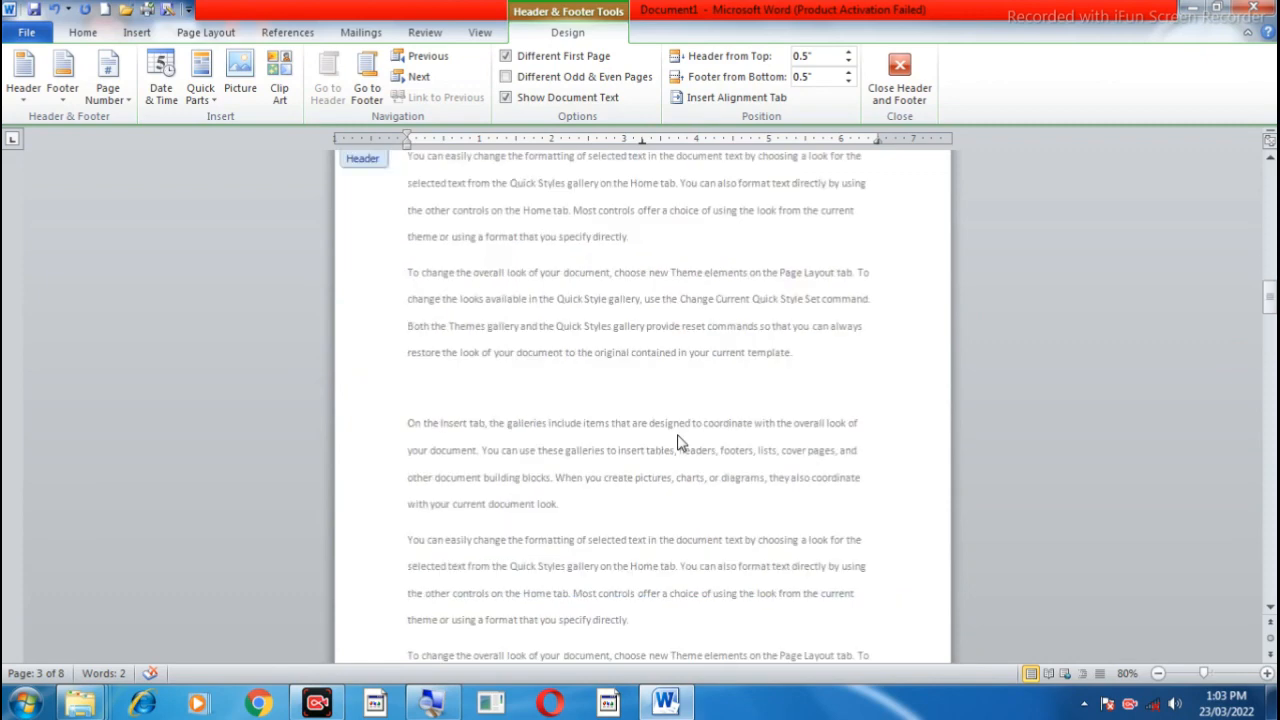
scroll(677, 442, "up", 12)
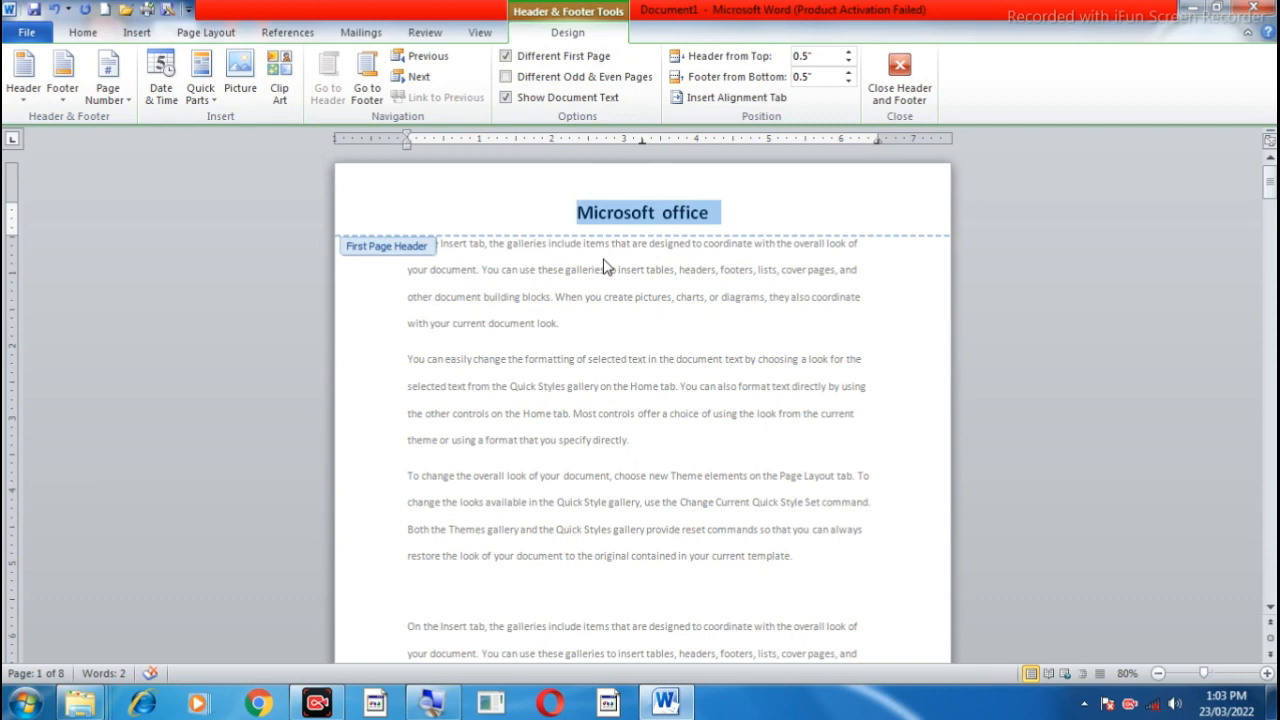
left_click(417, 84)
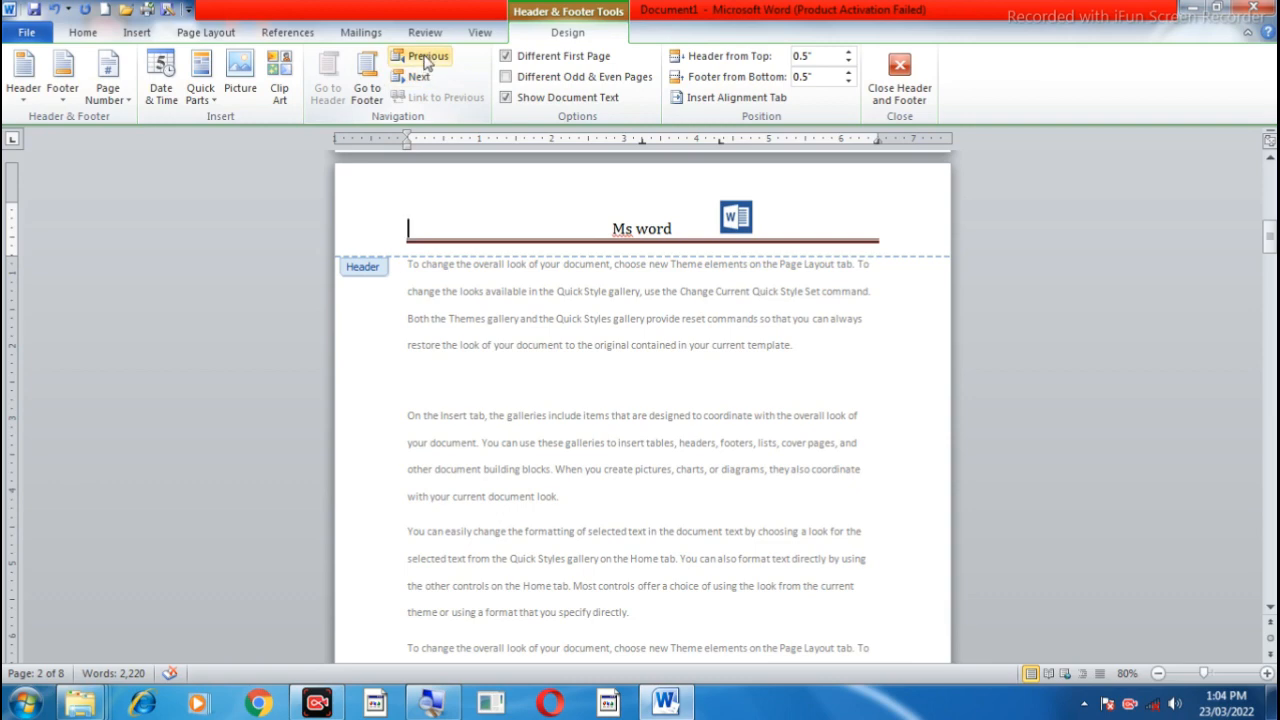
left_click(427, 57)
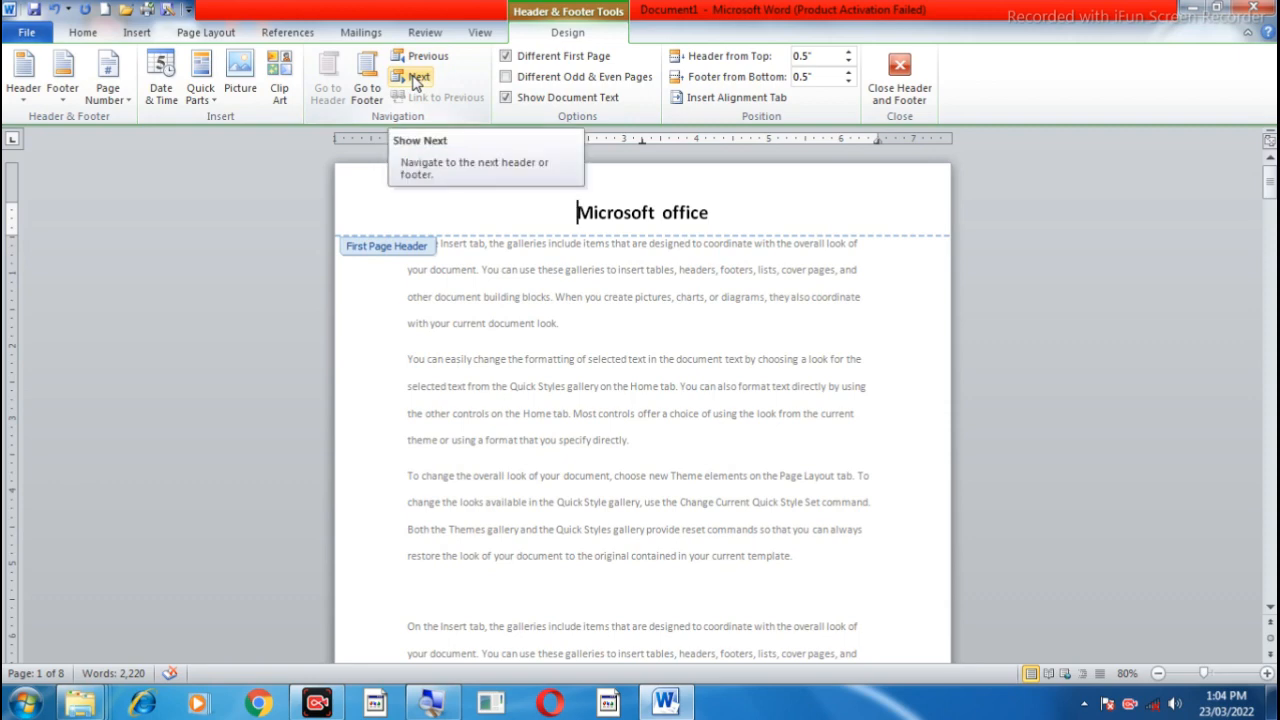
Step: Switch back and forth between the first page header and the next header, finishing on the second page's header
left_click(417, 80)
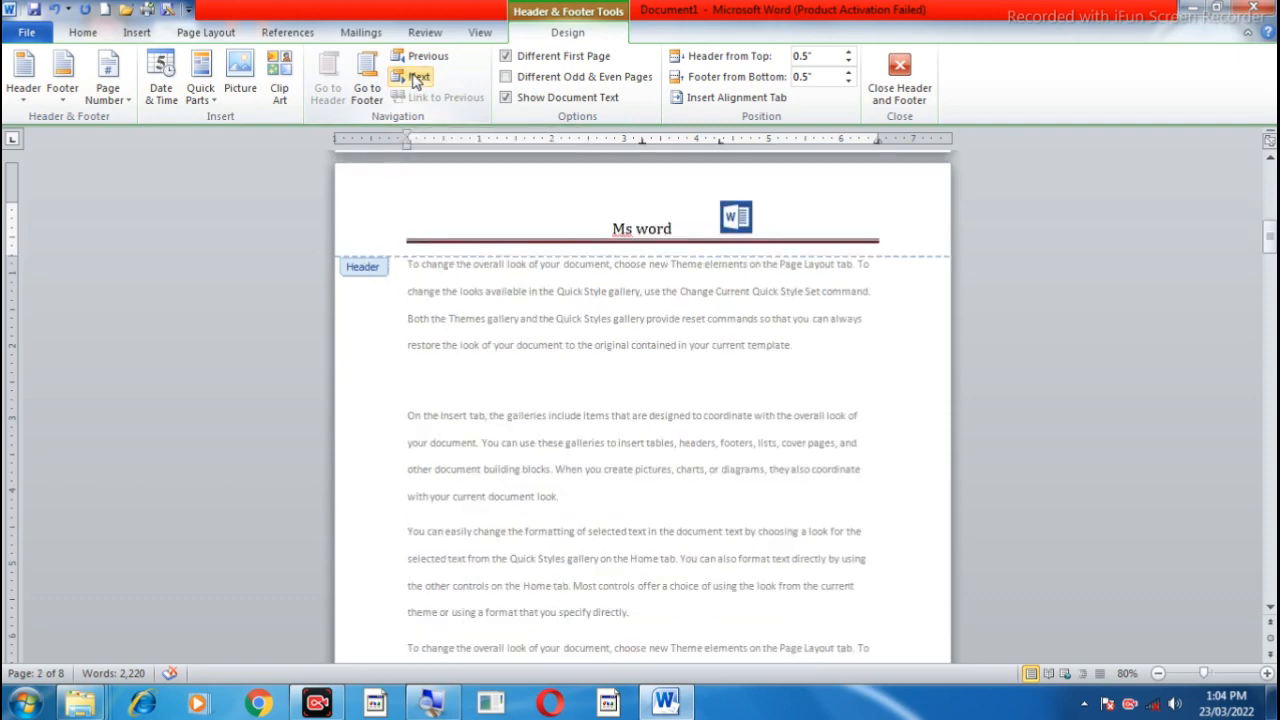
left_click(420, 57)
left_click(417, 80)
left_click(420, 57)
left_click(417, 80)
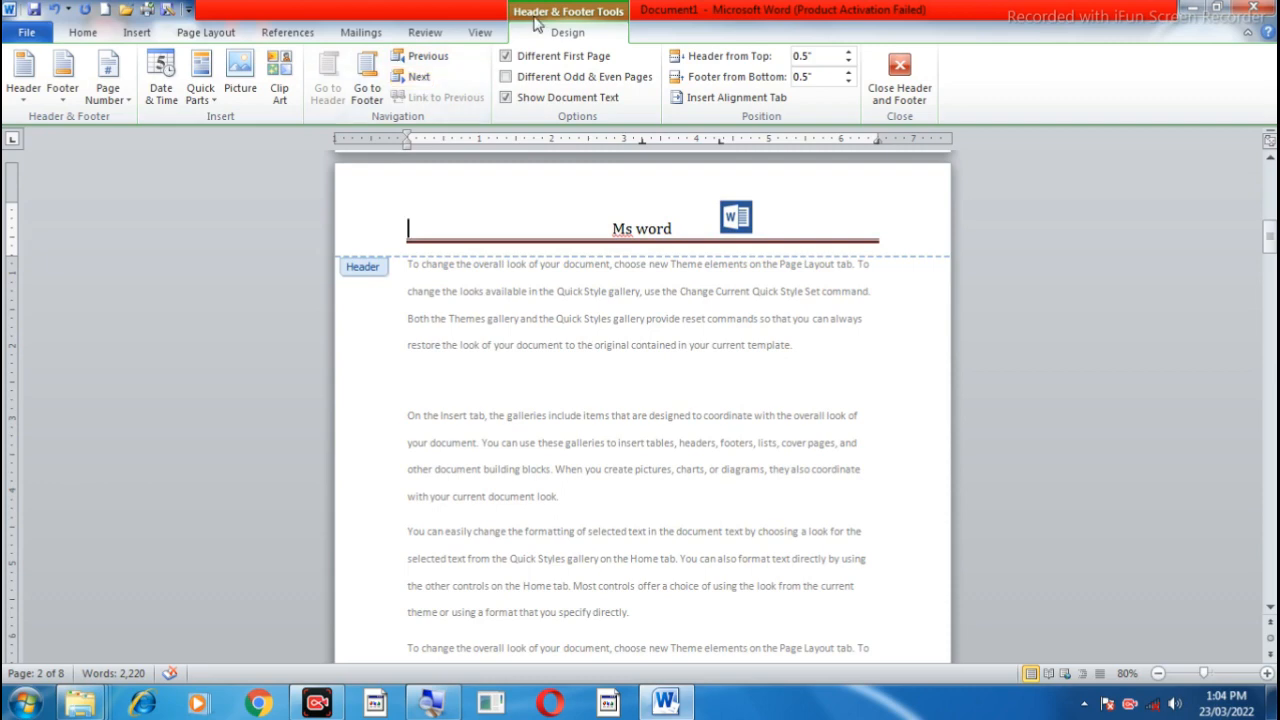
Step: Turn on different headers and footers for odd and even pages, and check the odd and even headers through the document
left_click(506, 77)
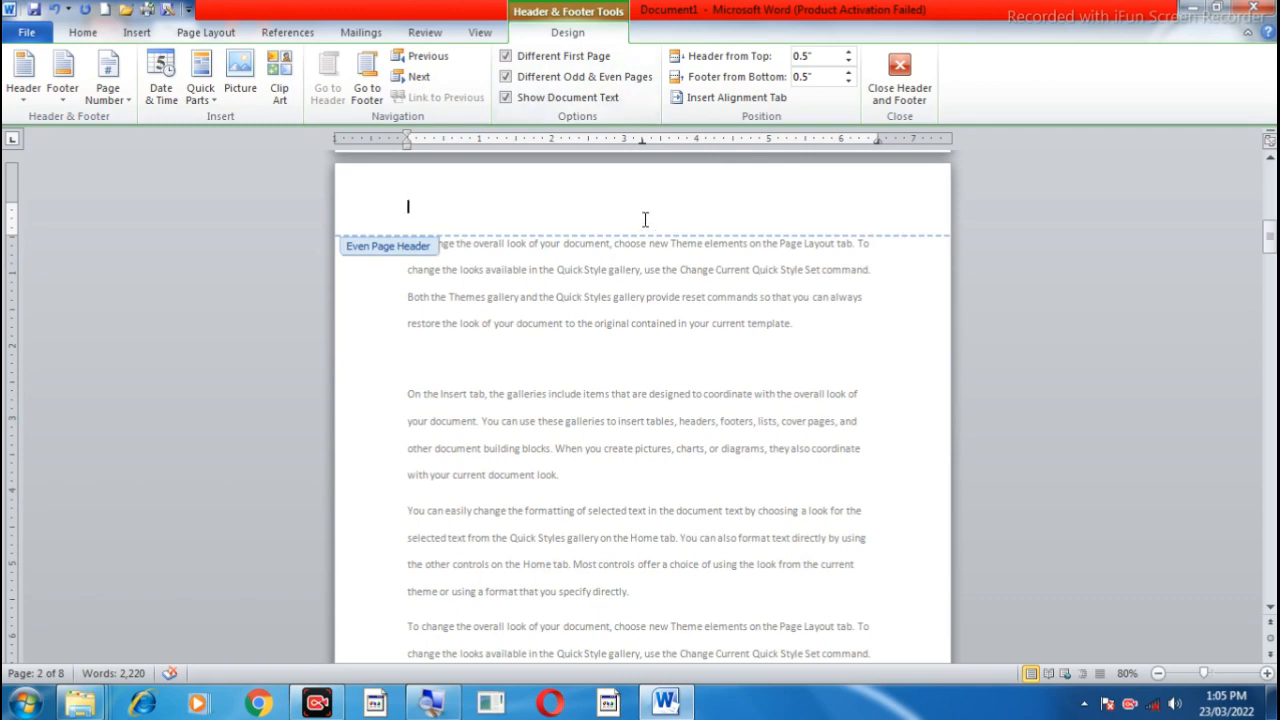
scroll(645, 219, "up", 15)
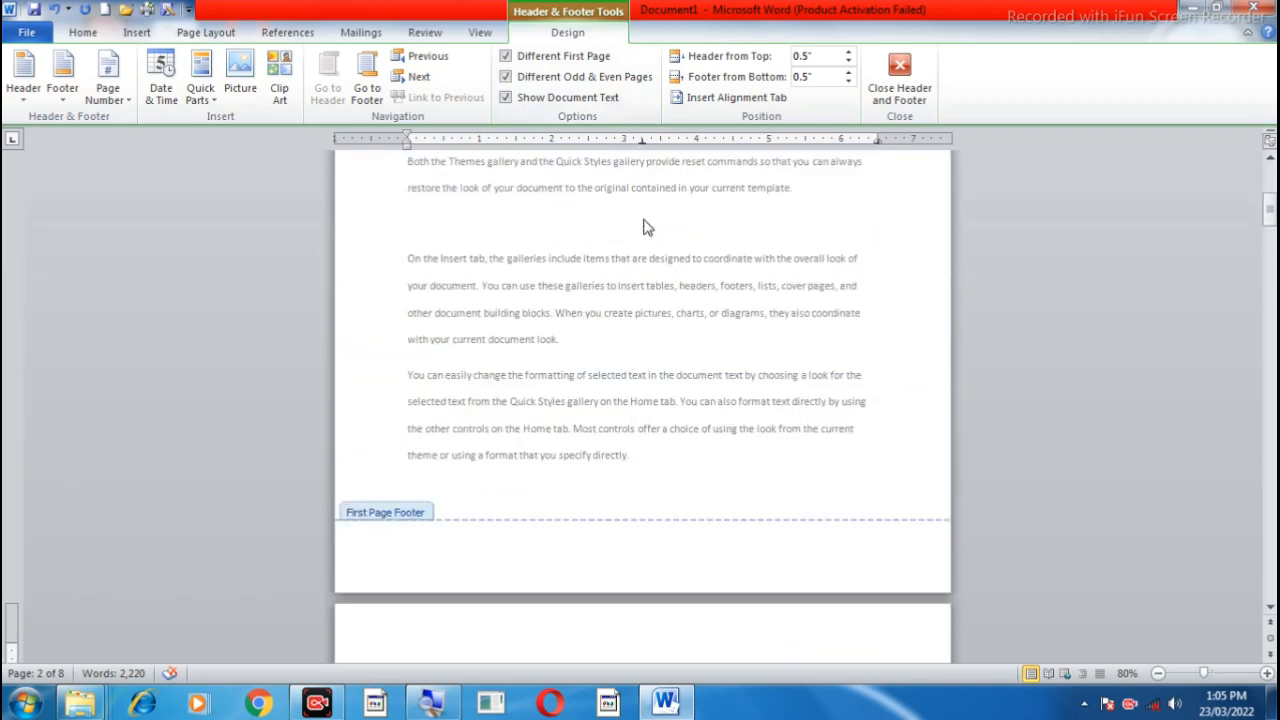
scroll(618, 263, "down", 5)
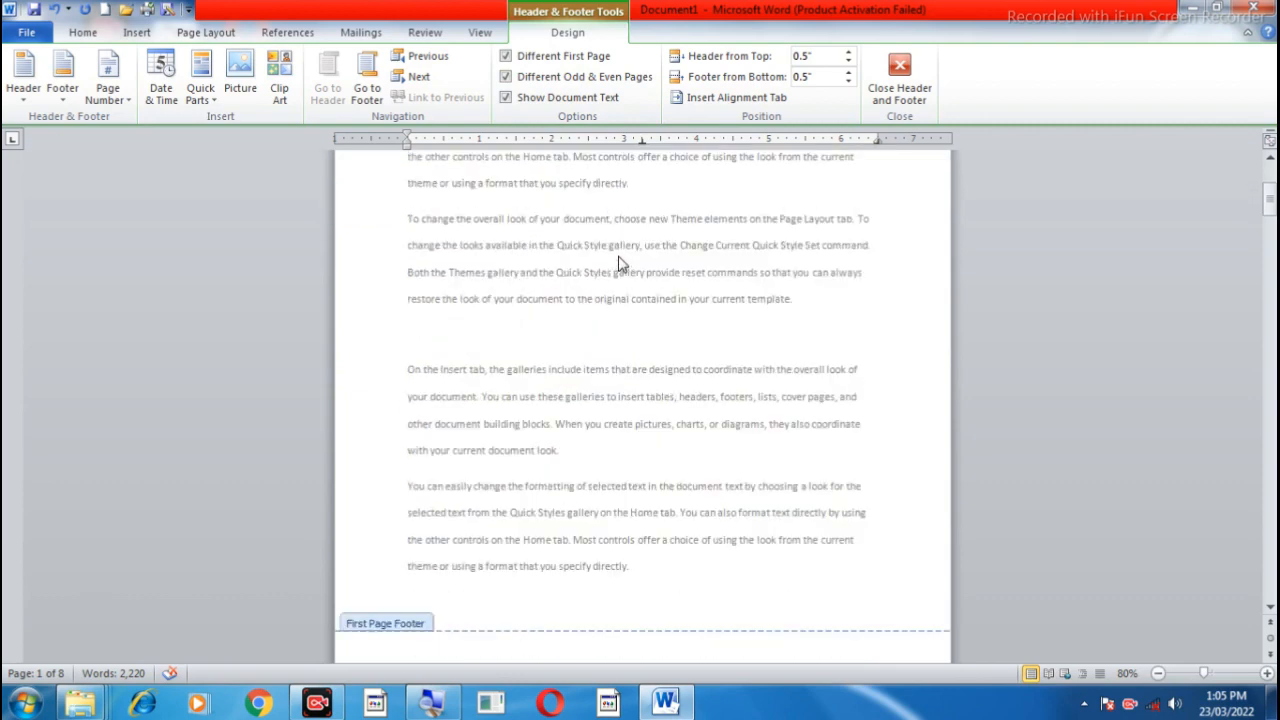
scroll(618, 263, "down", 2)
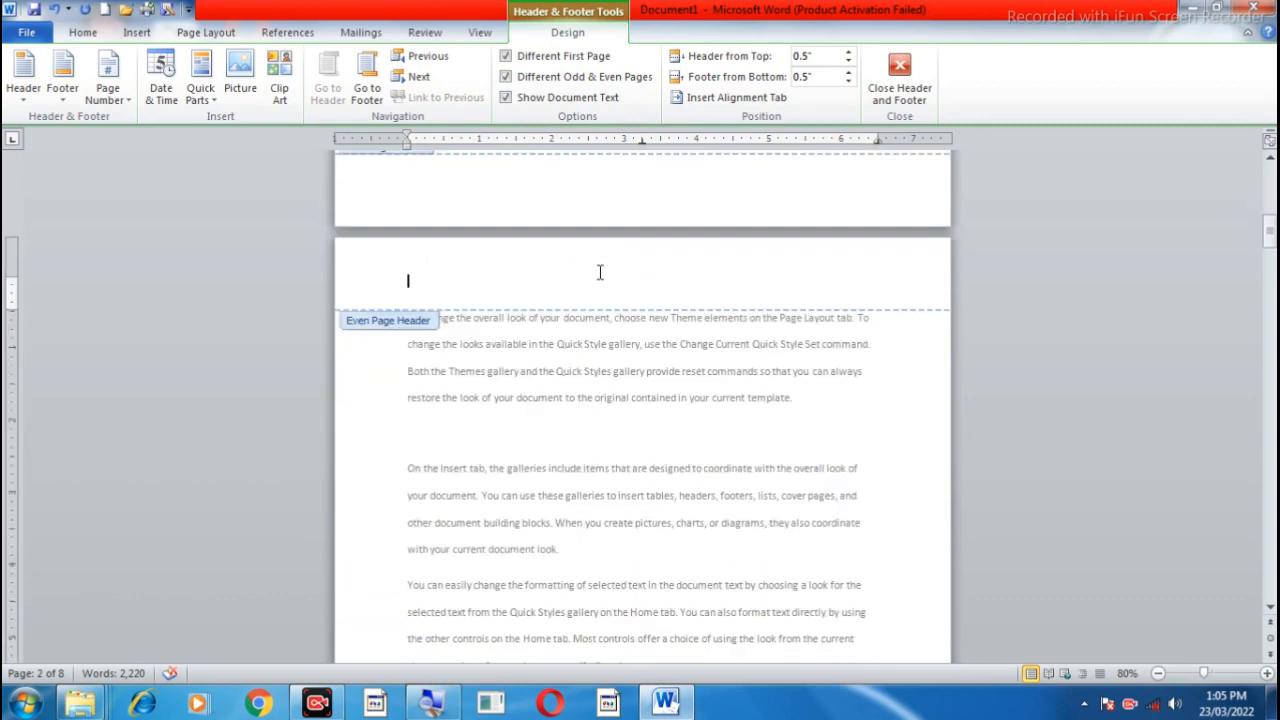
scroll(600, 275, "down", 5)
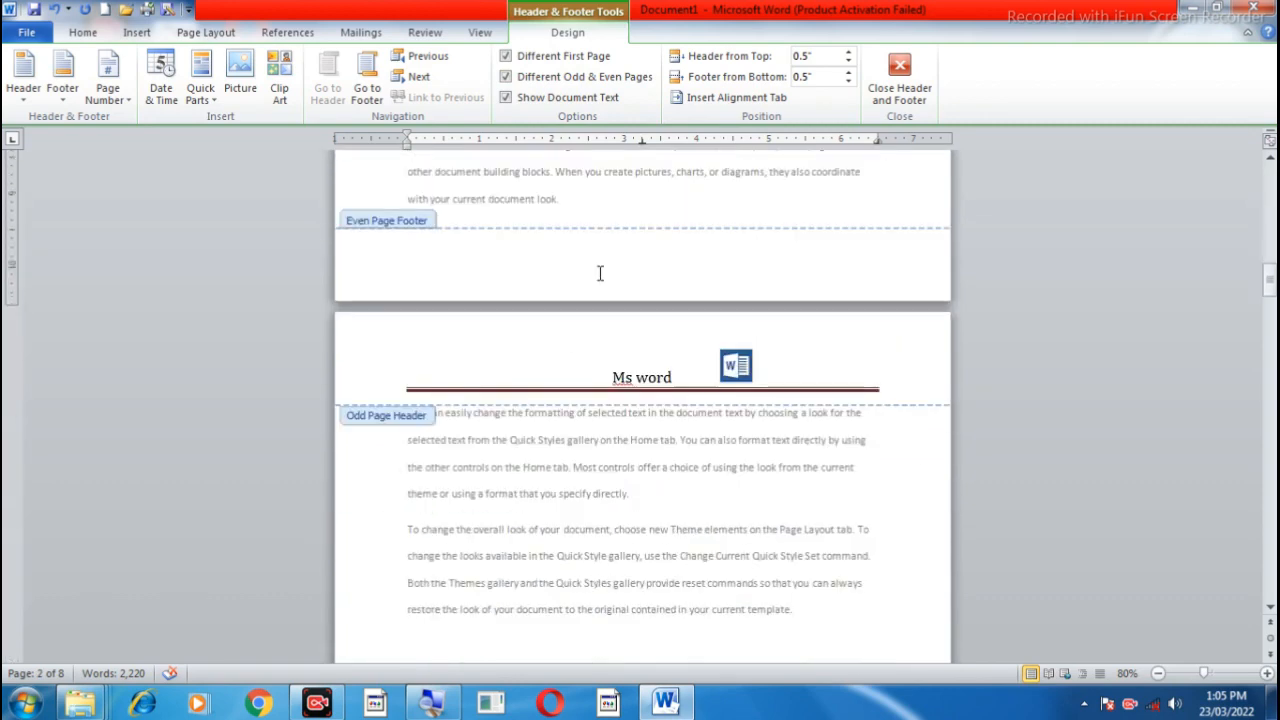
scroll(619, 360, "down", 5)
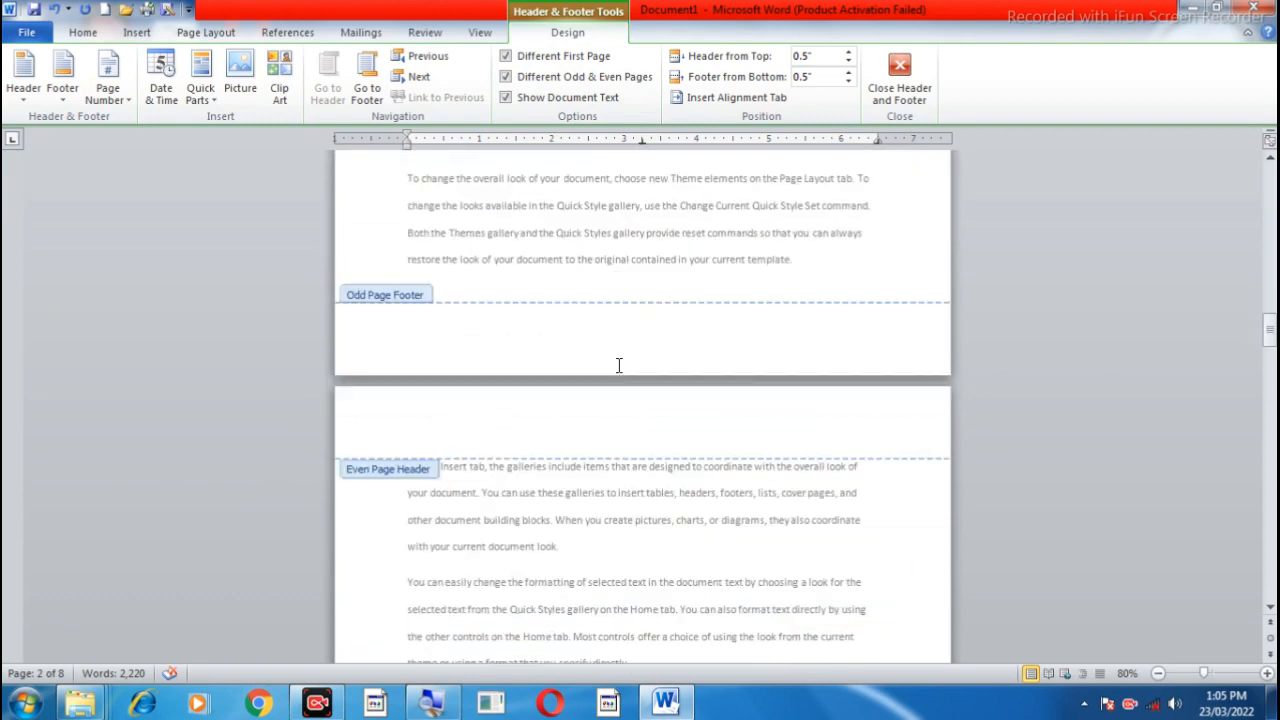
scroll(600, 410, "down", 13)
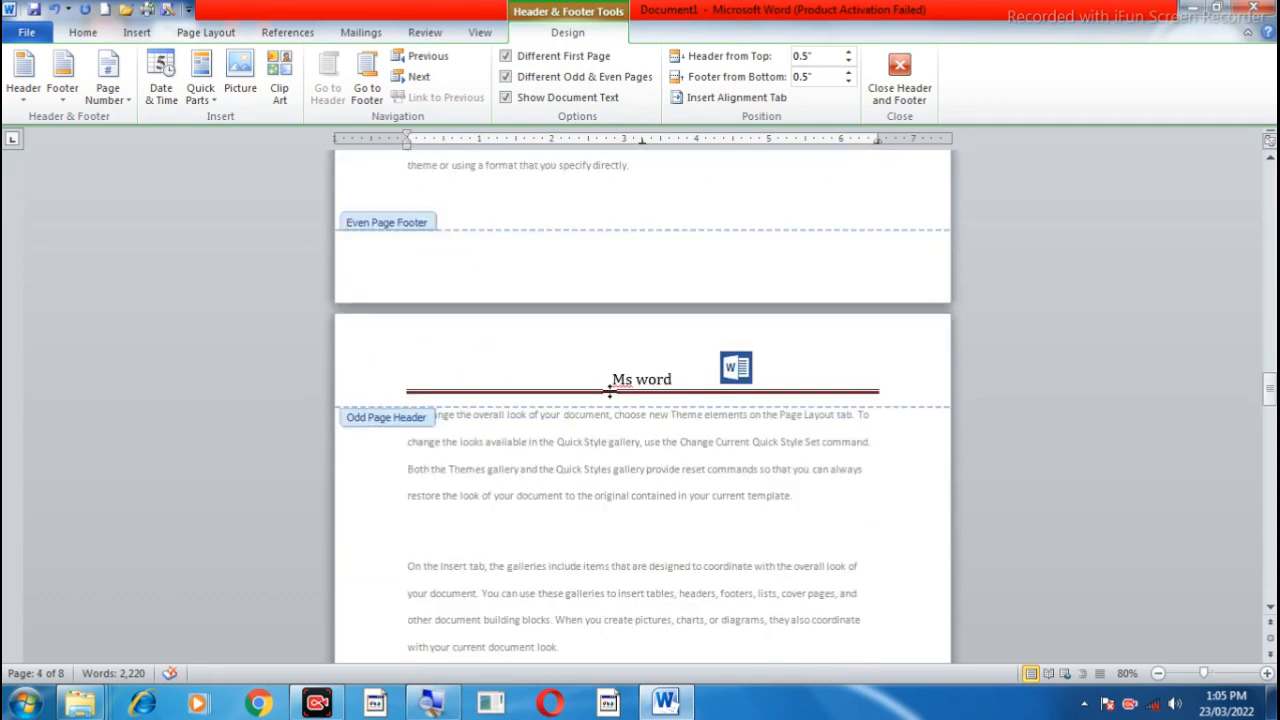
scroll(610, 400, "down", 10)
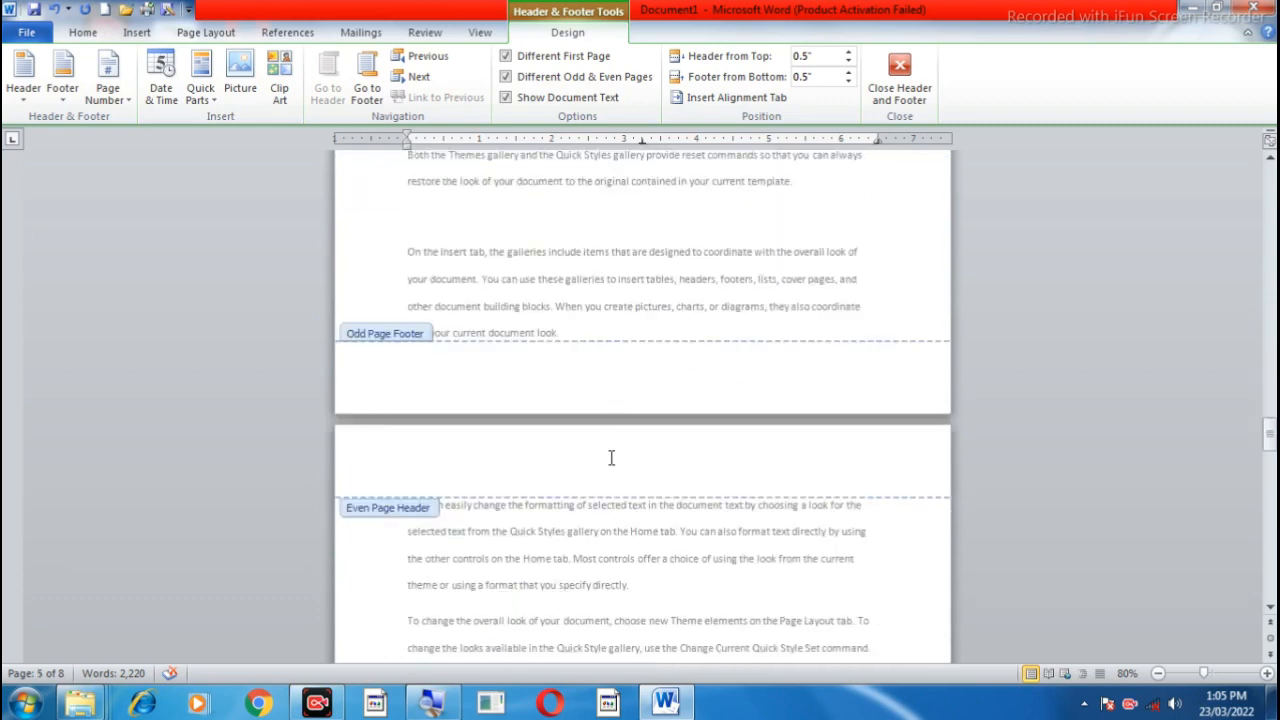
left_click(612, 460)
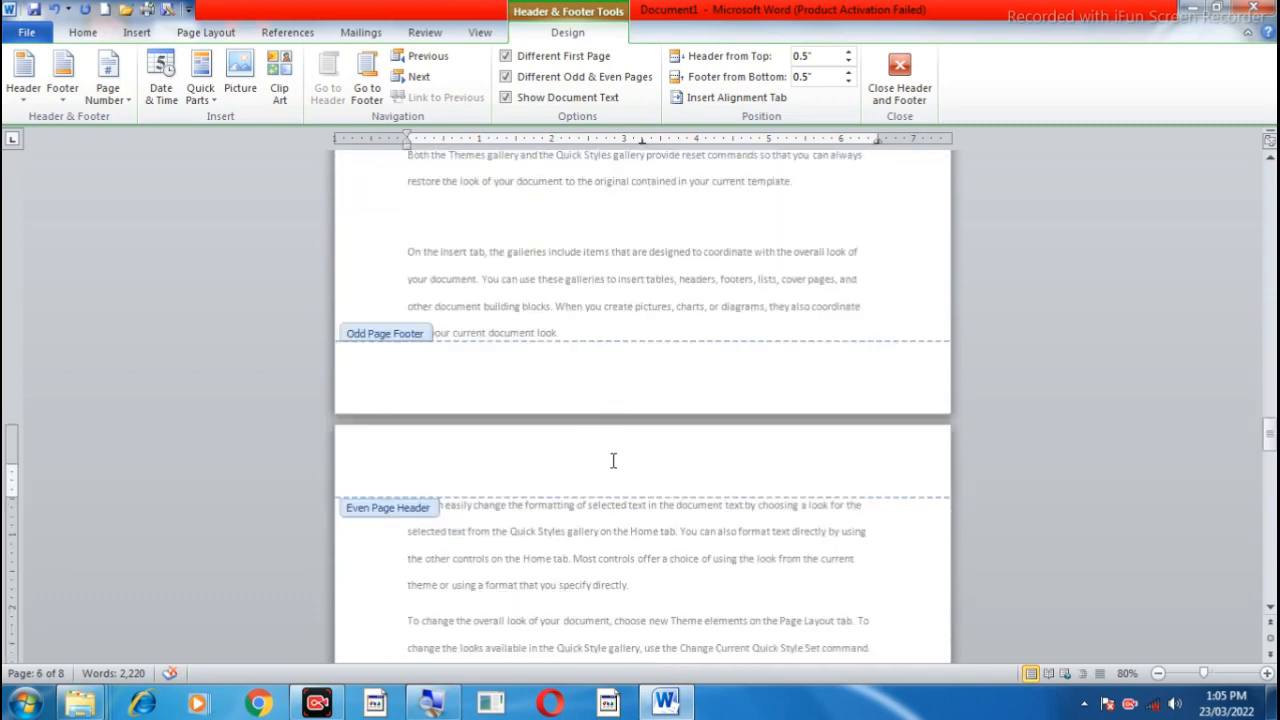
scroll(613, 460, "down", 10)
scroll(616, 464, "down", 15)
scroll(615, 463, "up", 20)
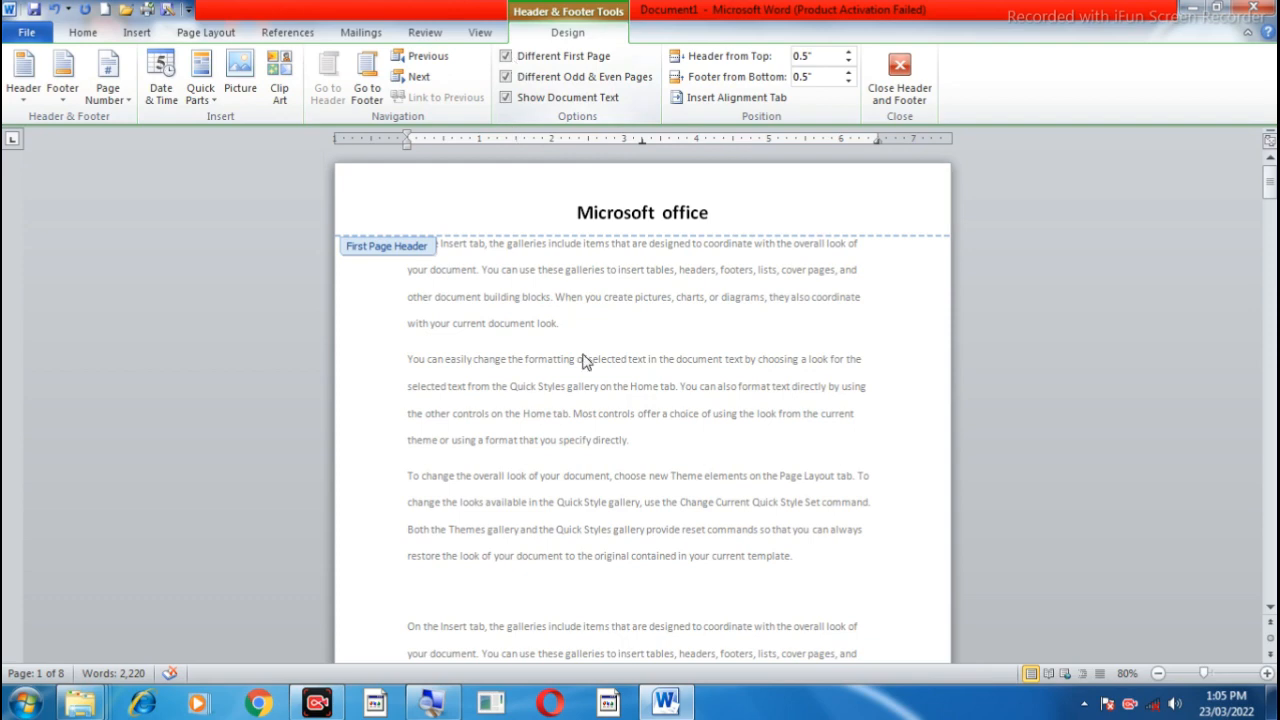
Step: Enter the text "Ms word" in the even page header on page 2
scroll(624, 336, "down", 5)
scroll(624, 336, "down", 3)
left_click(615, 463)
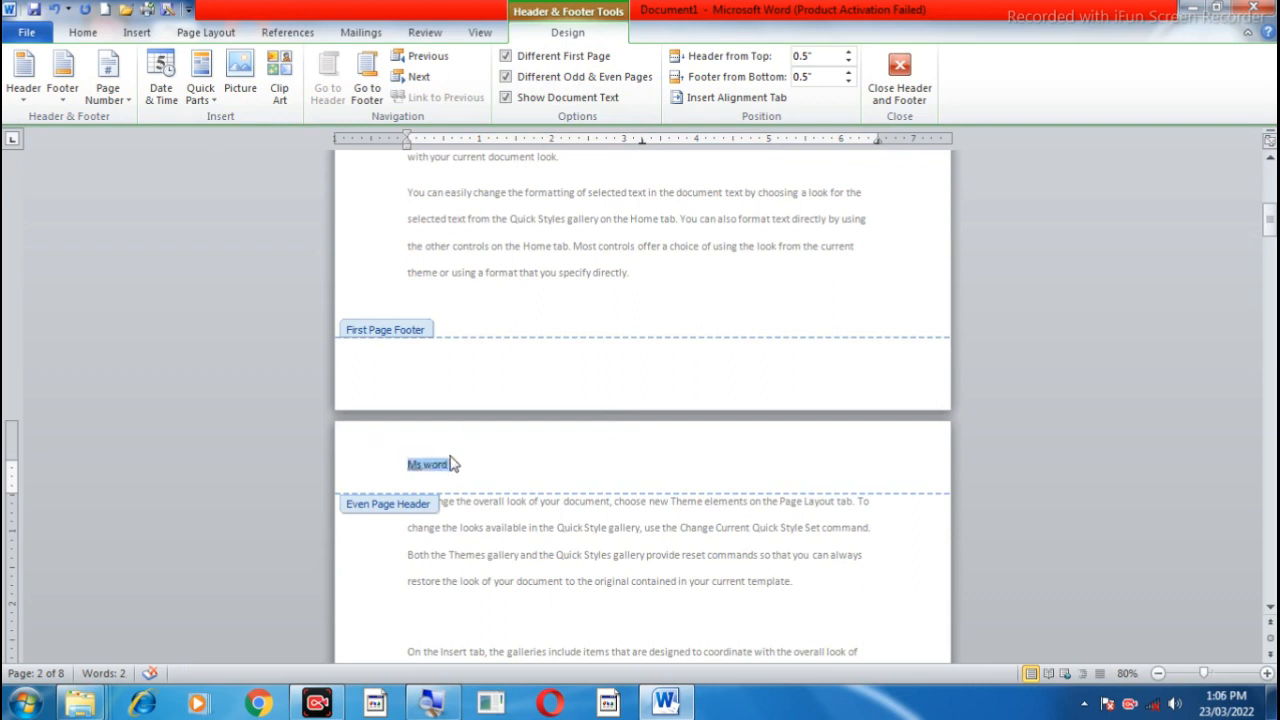
Step: Make the even page header text bold, 22 pt, Algerian and centred
left_click(76, 35)
left_click(157, 90)
left_click(290, 65)
left_click(290, 65)
left_click(290, 65)
left_click(290, 65)
left_click(290, 65)
left_click(290, 65)
left_click(232, 64)
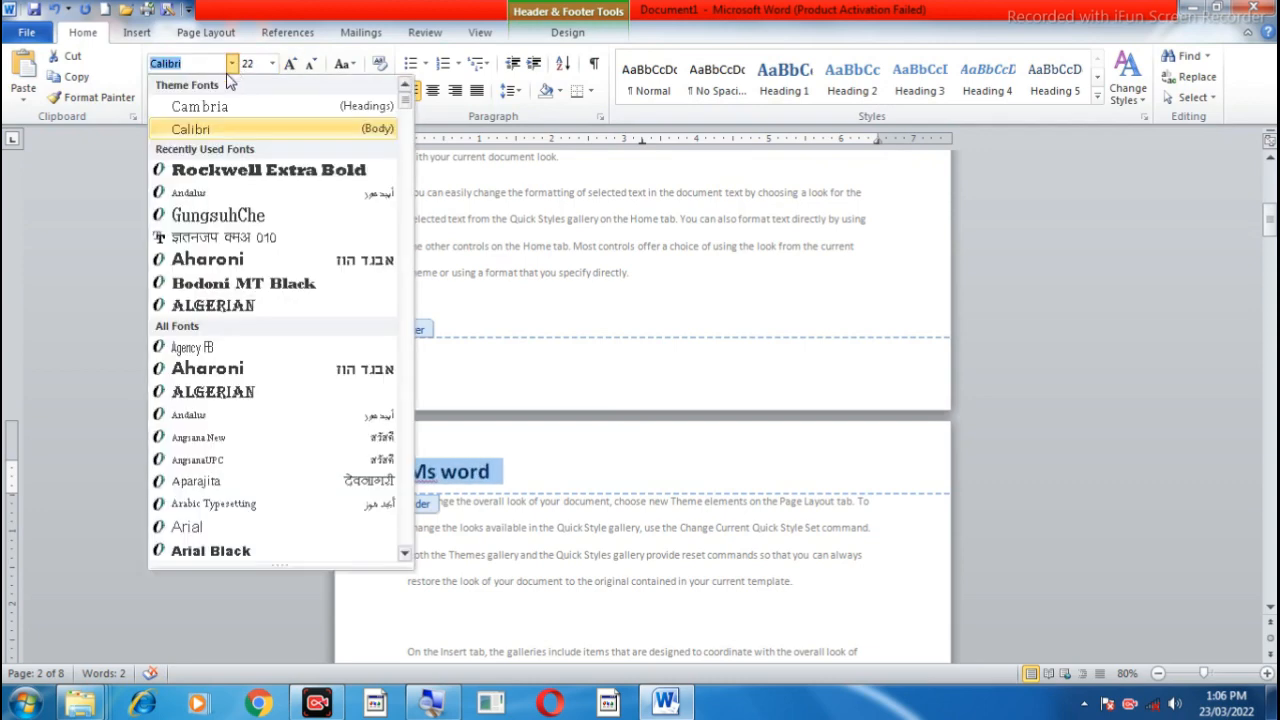
left_click(237, 305)
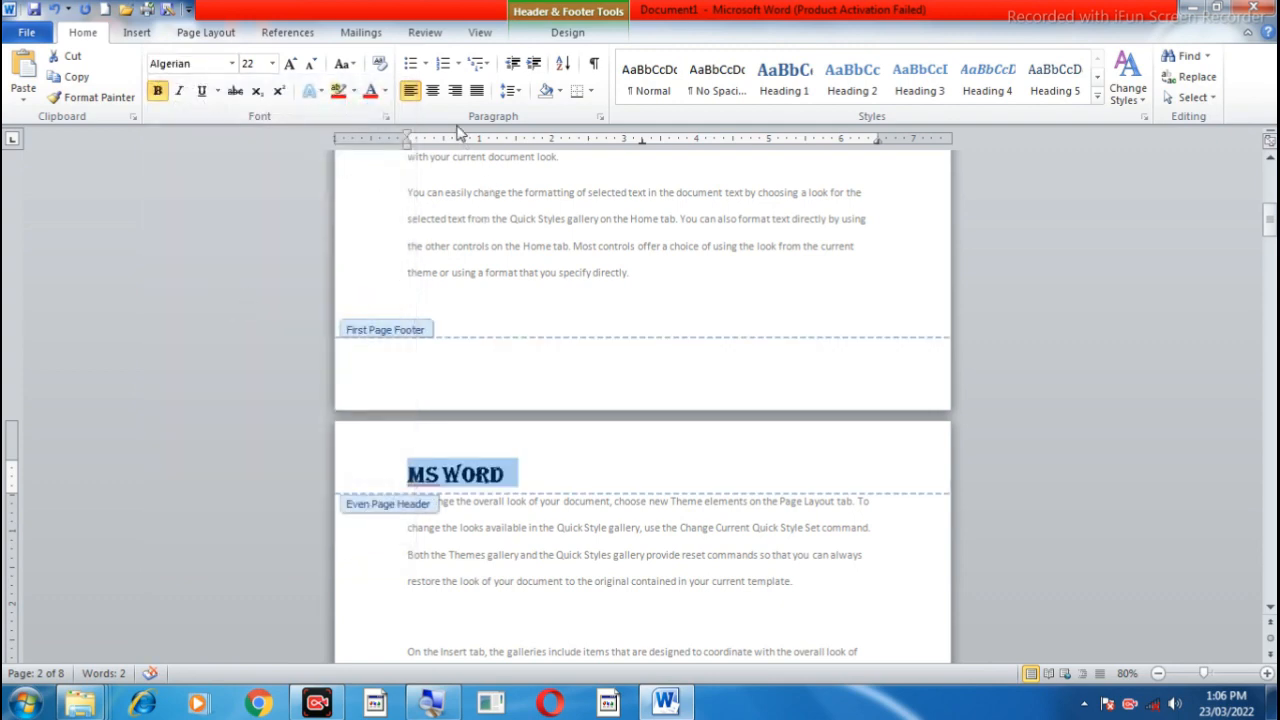
left_click(432, 90)
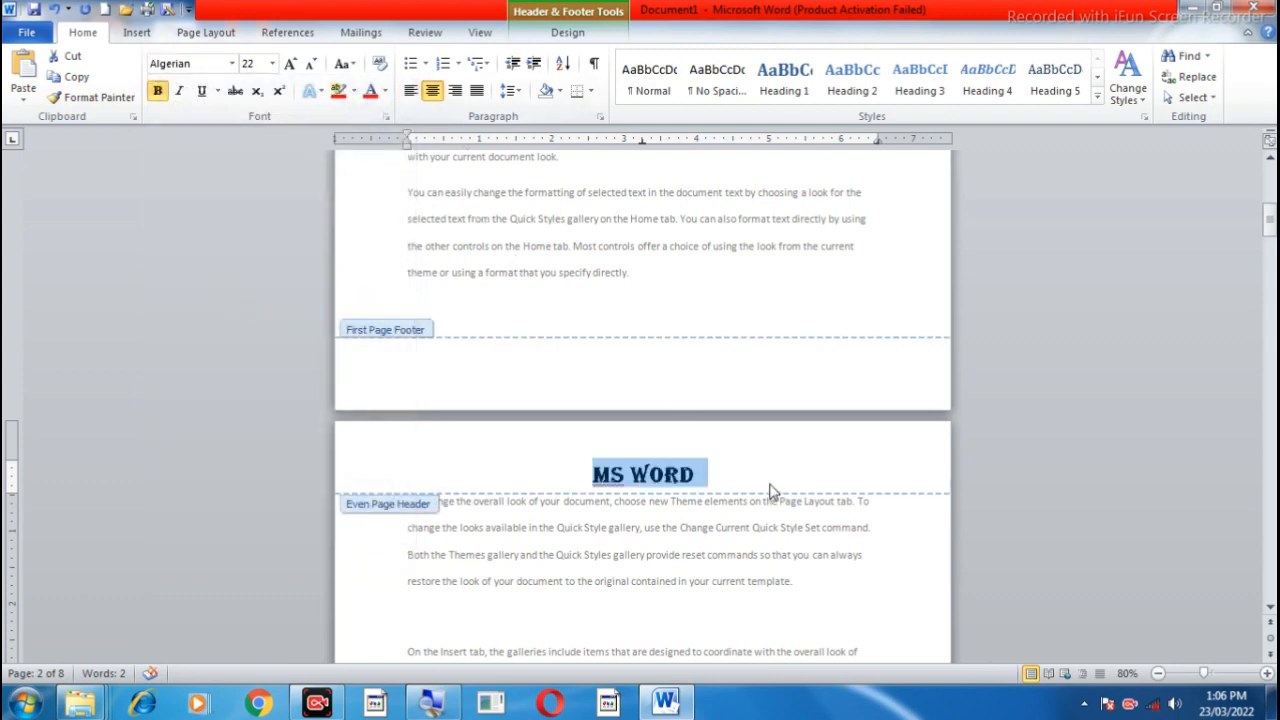
Step: Examine the even and odd page headers on the following pages and return to the first page
scroll(775, 490, "down", 6)
scroll(770, 482, "down", 15)
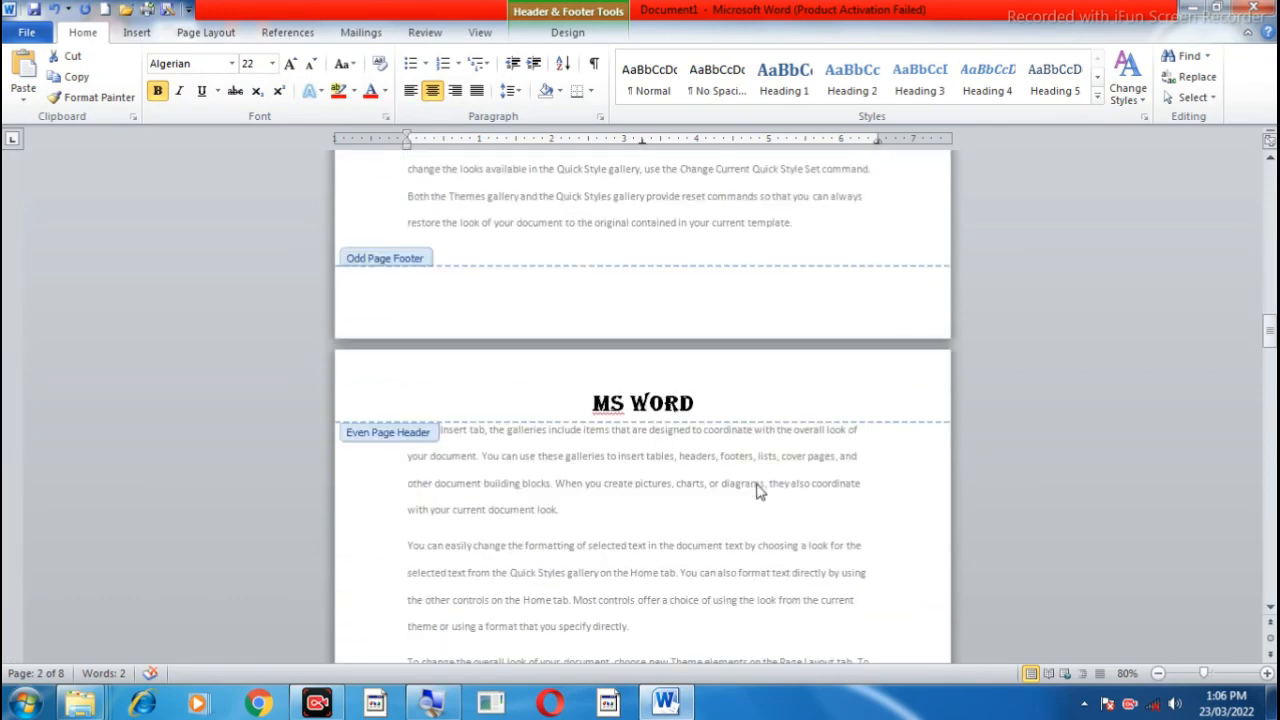
left_click(709, 404)
scroll(709, 404, "down", 12)
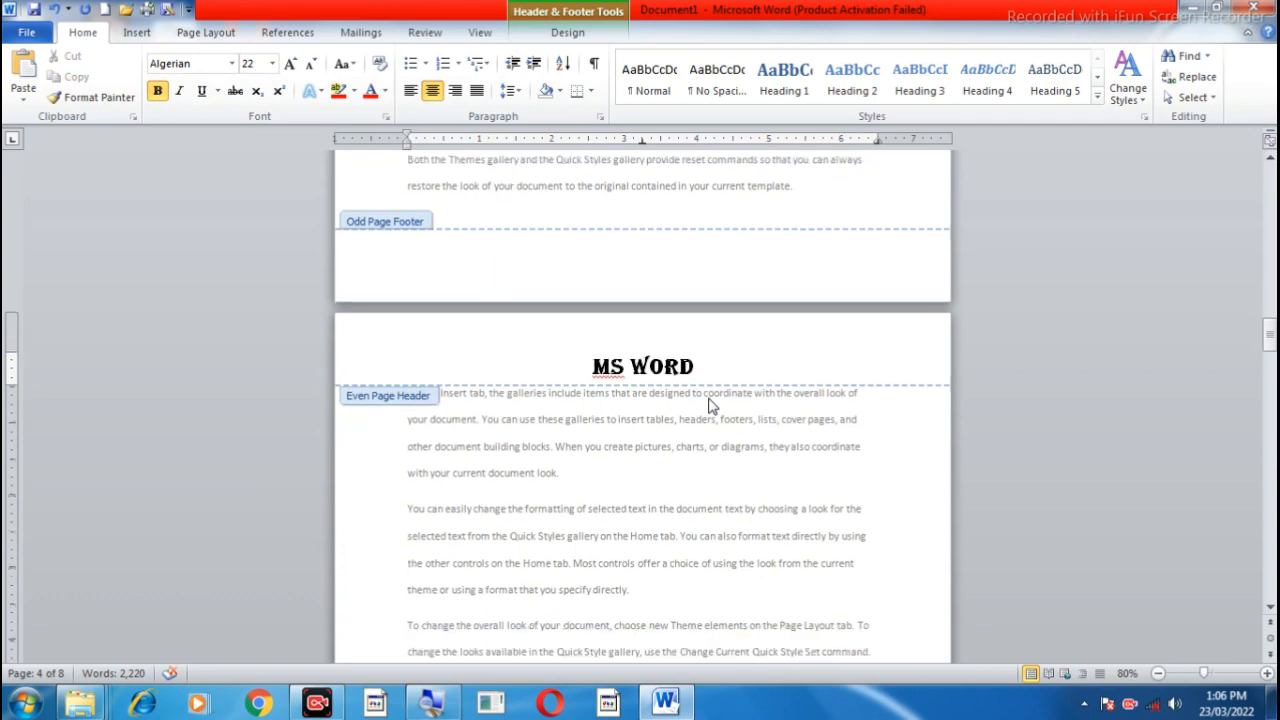
scroll(709, 404, "down", 10)
left_click(713, 408)
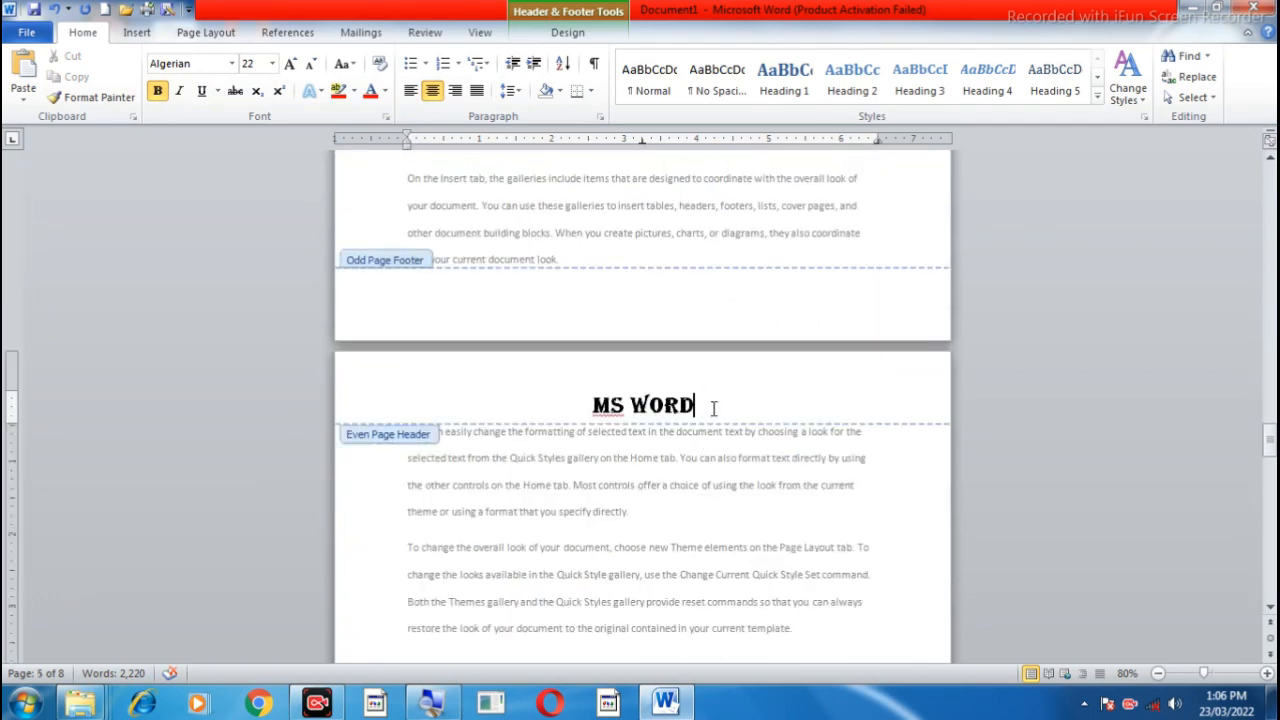
scroll(714, 408, "up", 12)
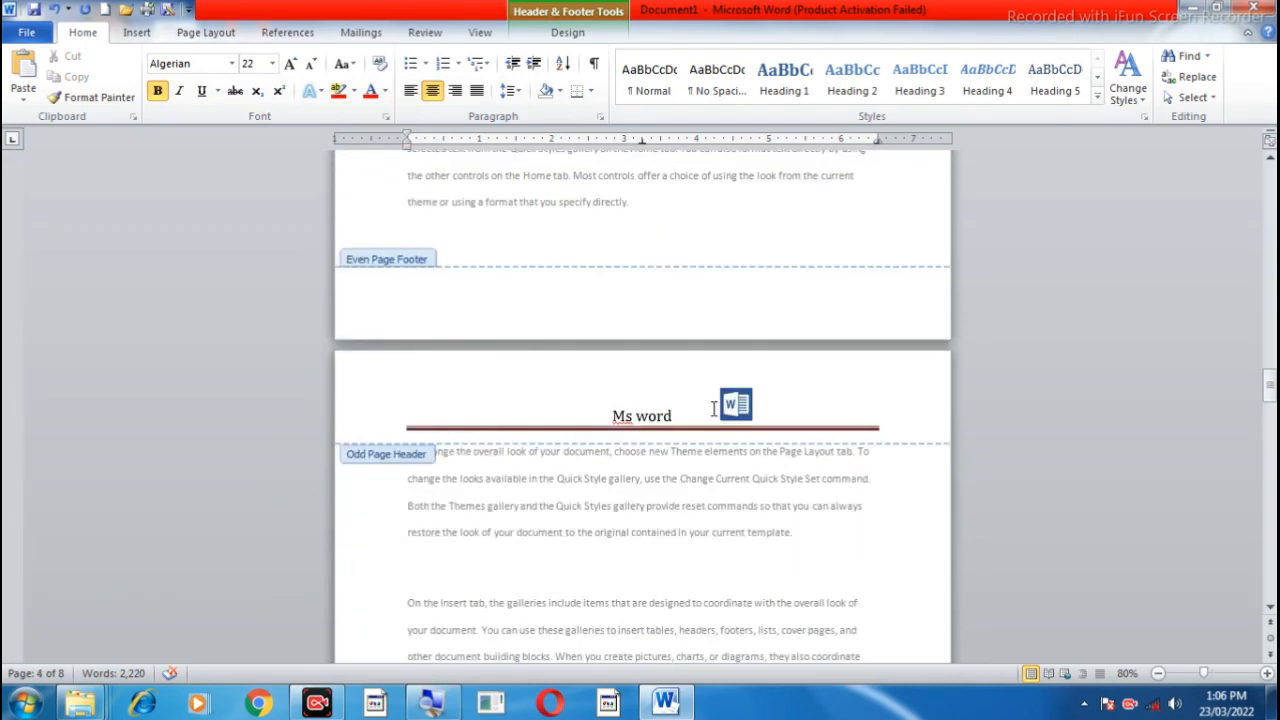
scroll(714, 408, "up", 15)
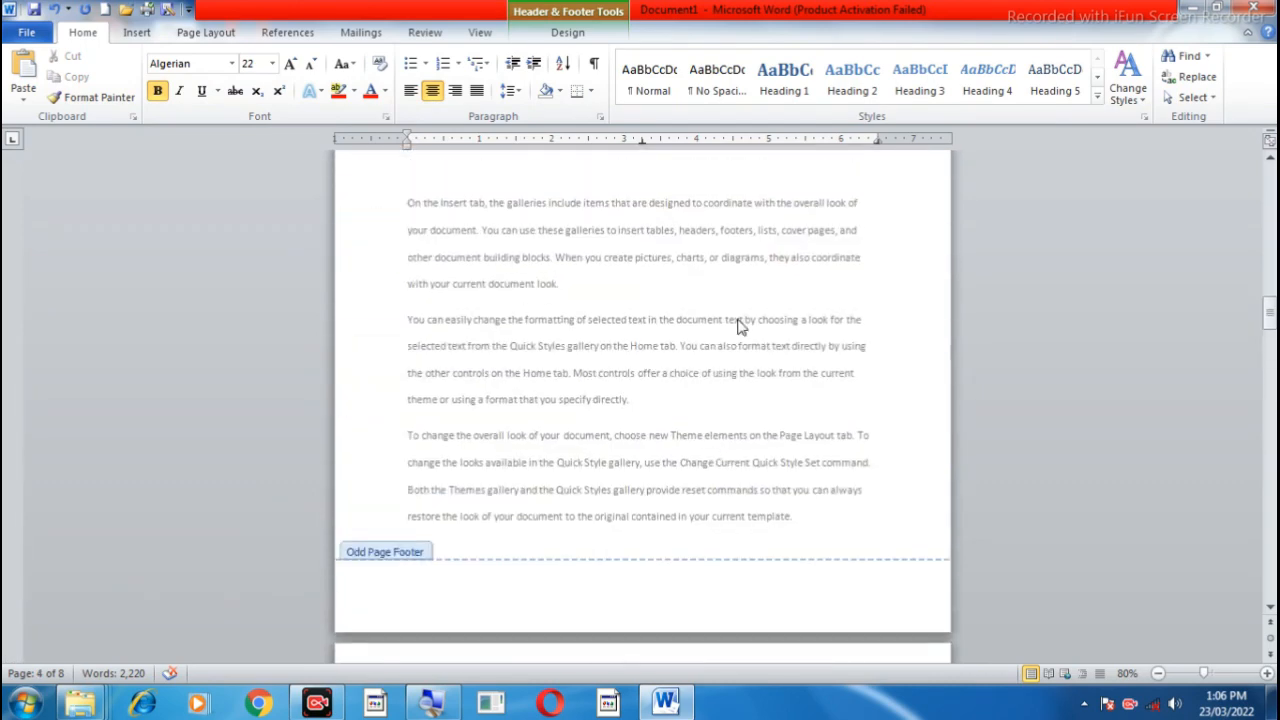
scroll(738, 327, "up", 10)
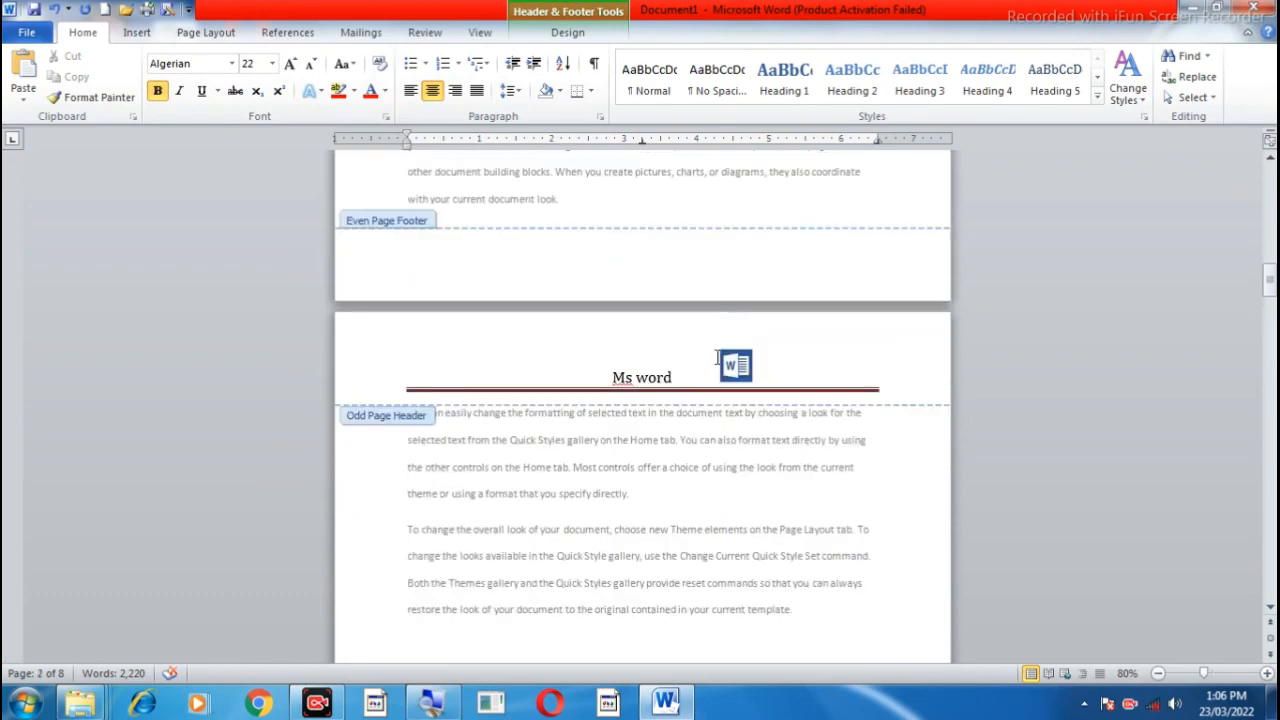
scroll(720, 437, "up", 12)
scroll(723, 440, "up", 10)
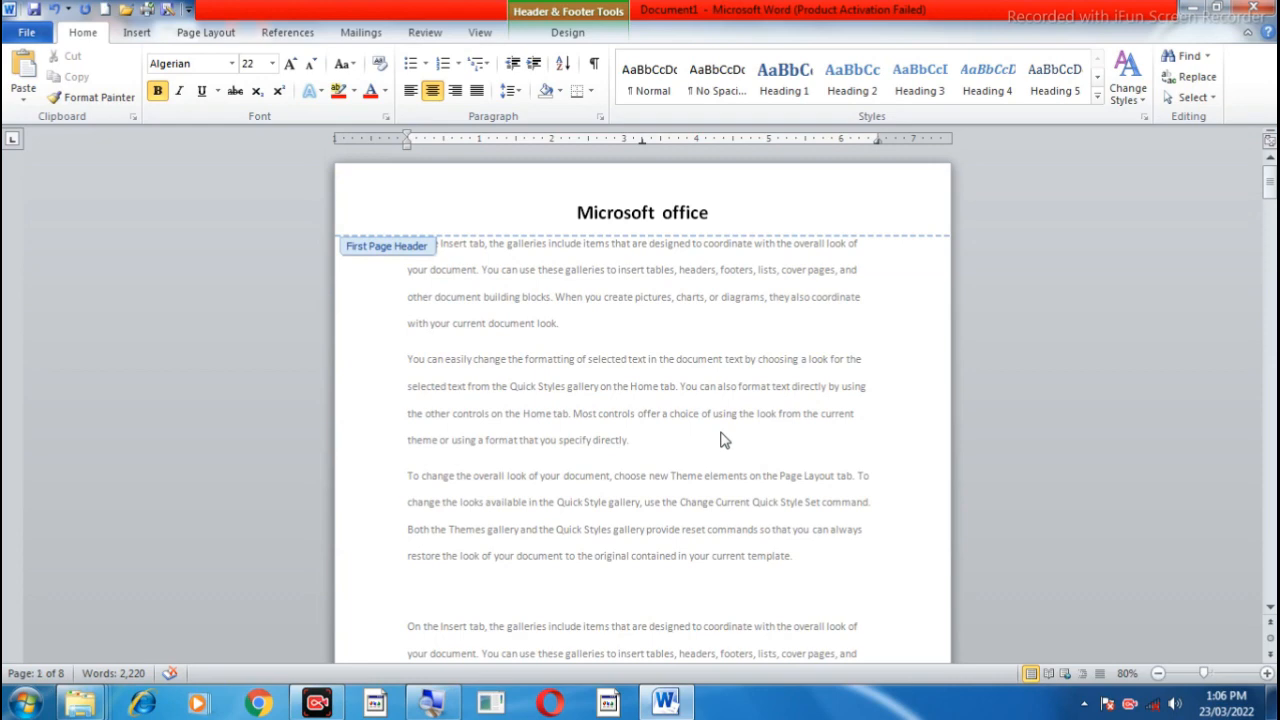
Step: Compare the first, even and odd page headers with several pages in view at once
scroll(723, 440, "down", 4)
scroll(723, 440, "up", 4)
scroll(723, 441, "down", 4)
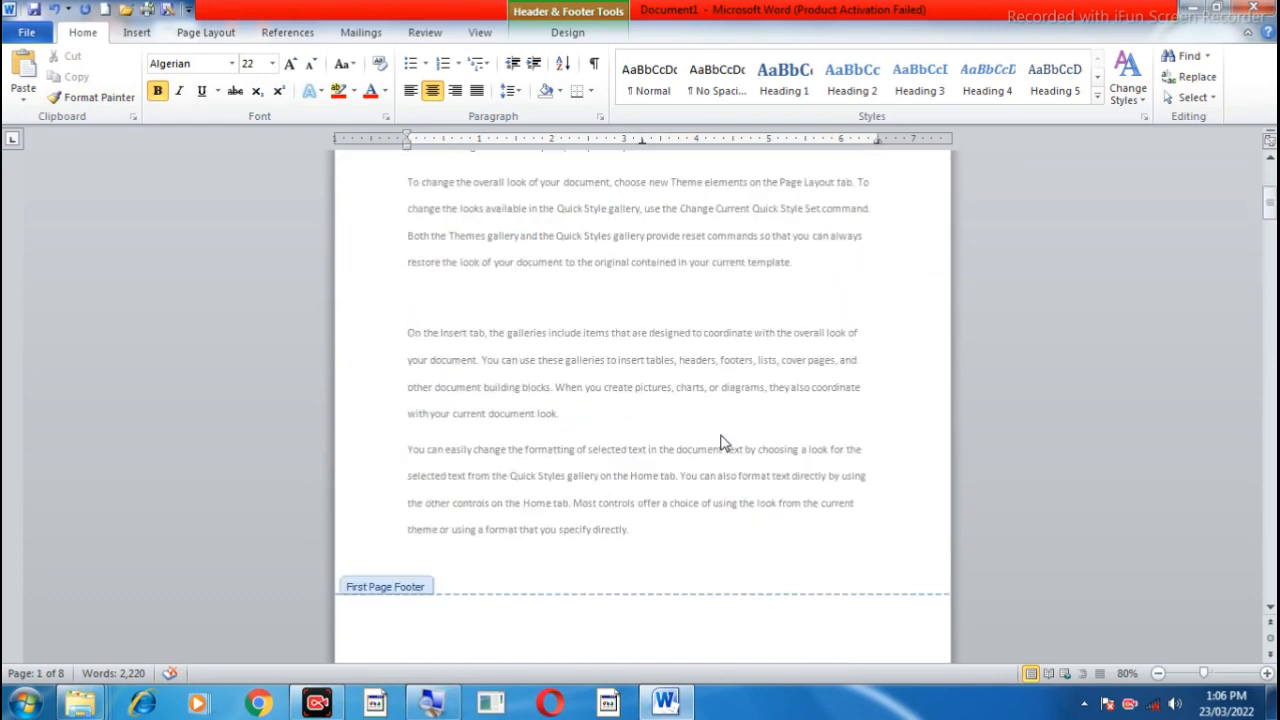
scroll(723, 443, "down", 5)
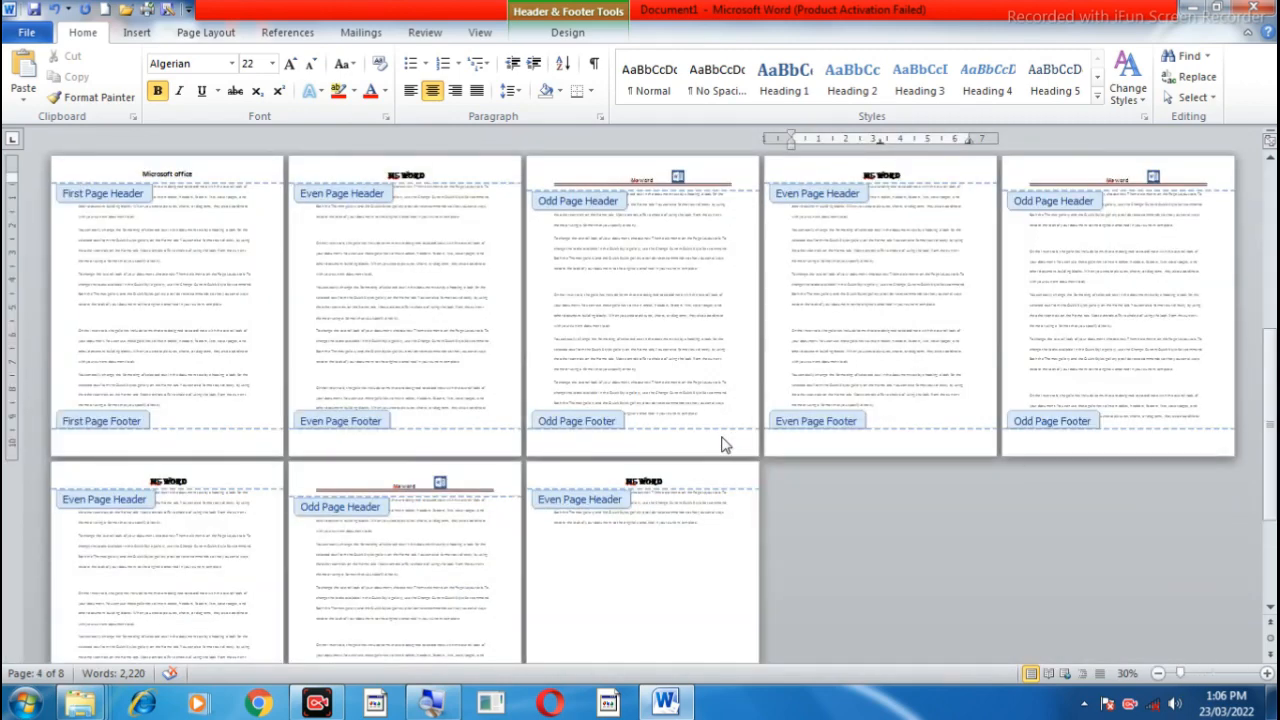
scroll(723, 443, "up", 1)
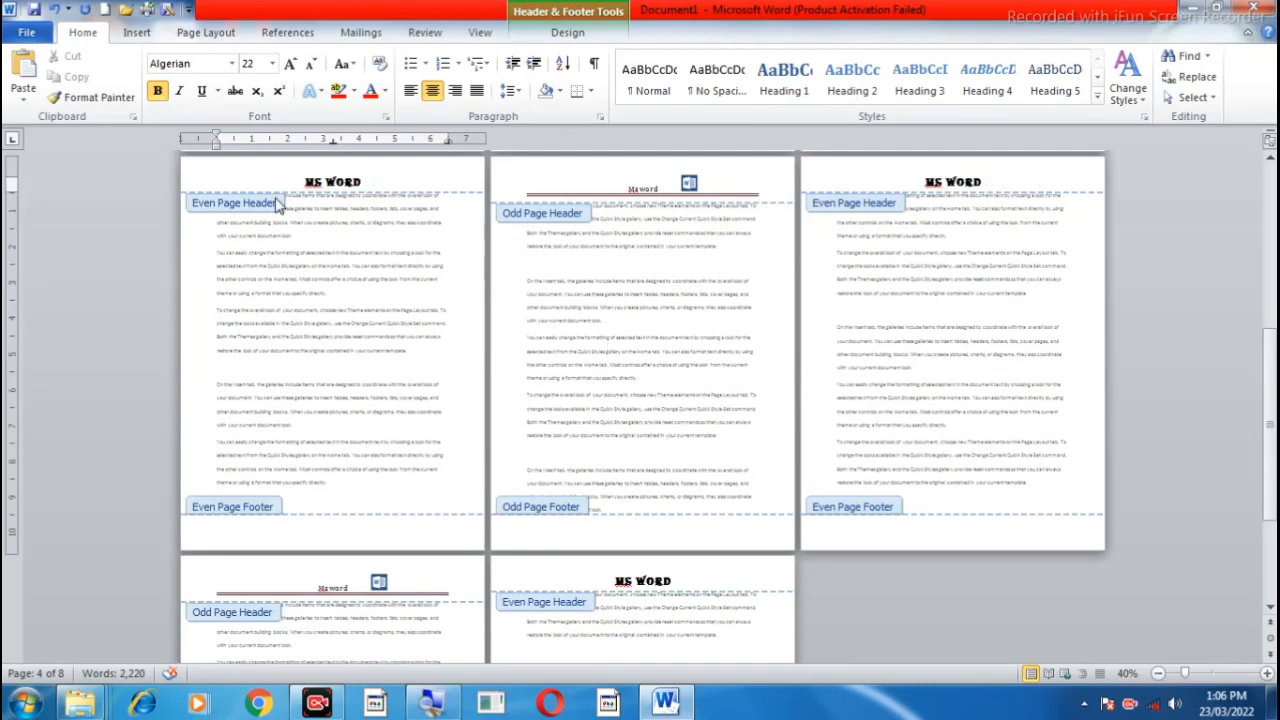
scroll(330, 182, "up", 5)
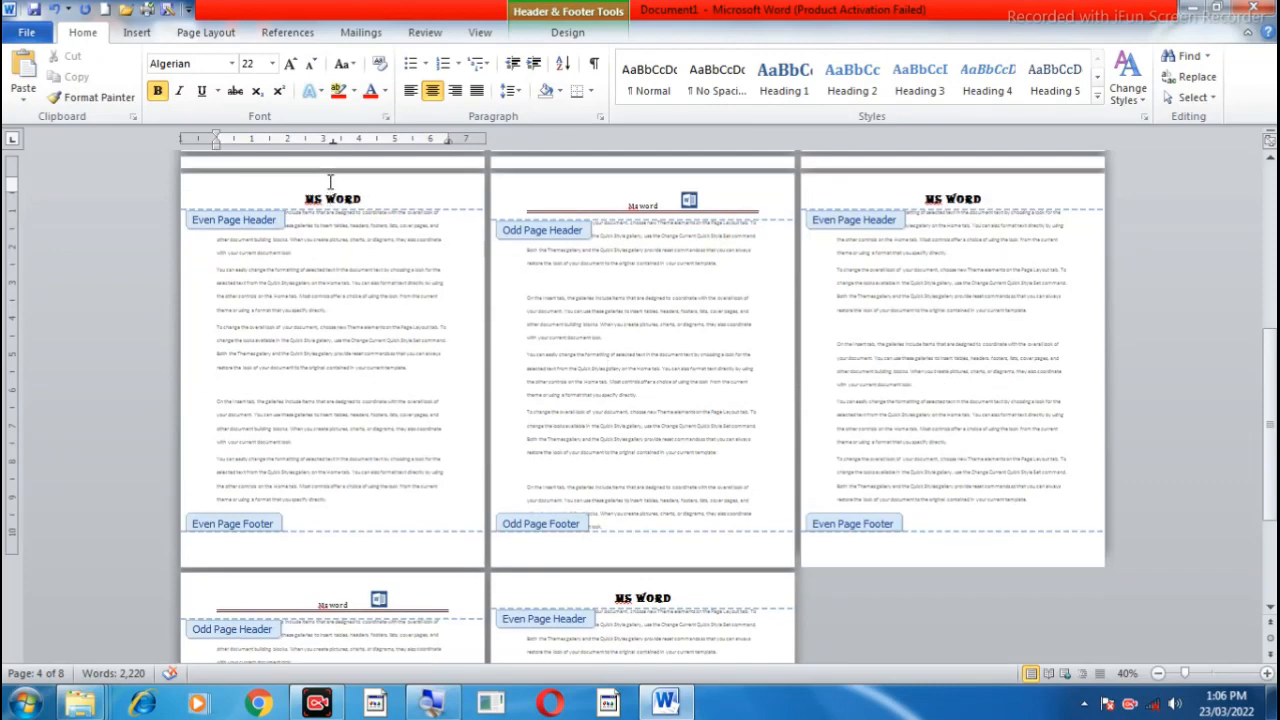
left_click(335, 181)
left_click(621, 176)
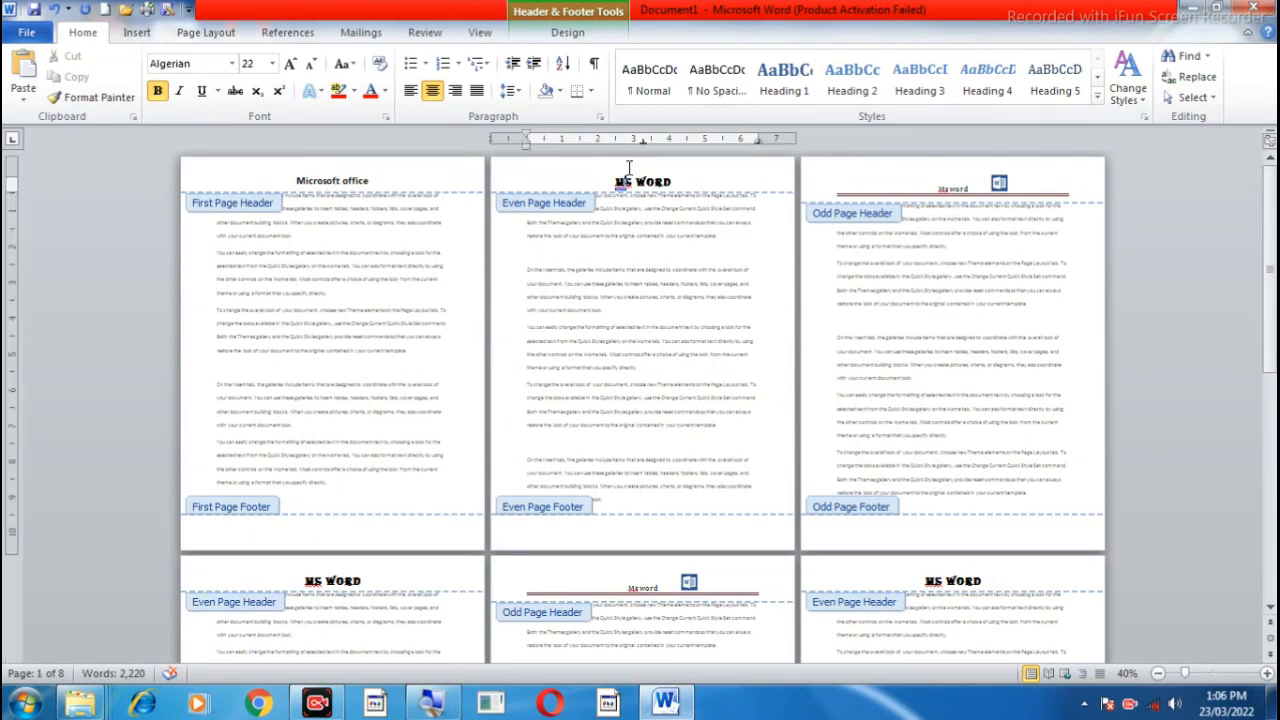
left_click(948, 186)
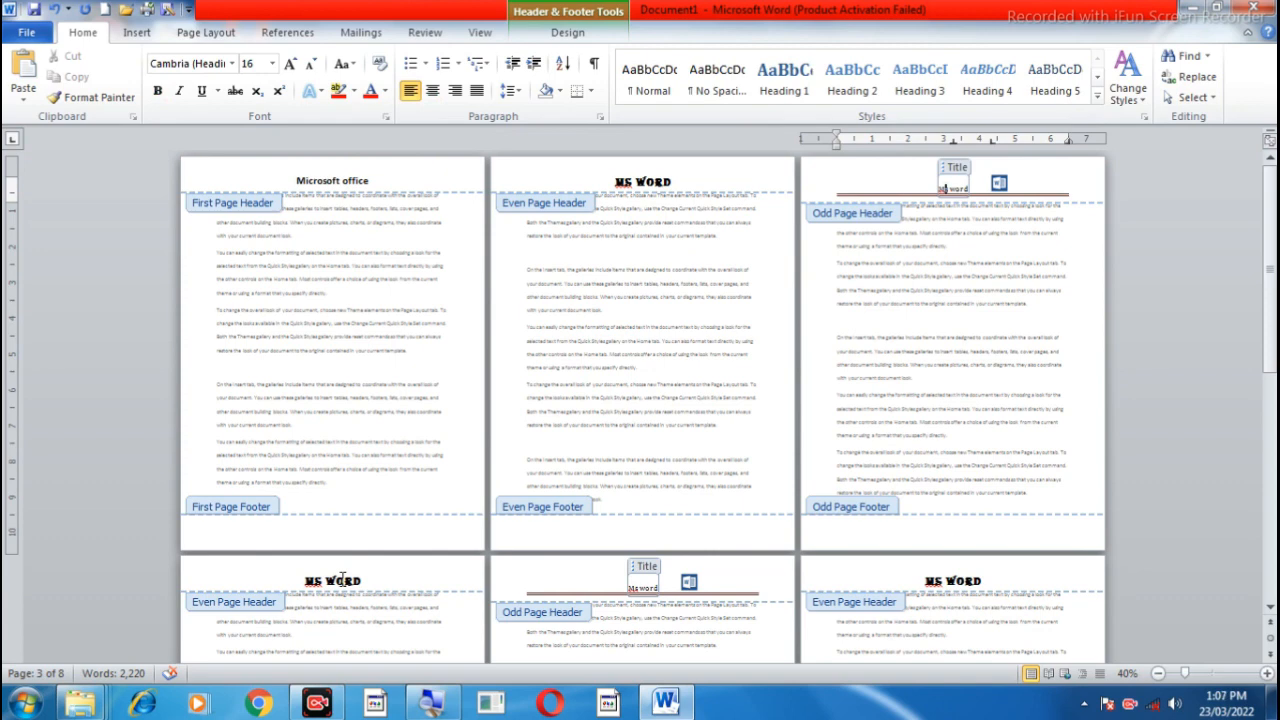
left_click(342, 578)
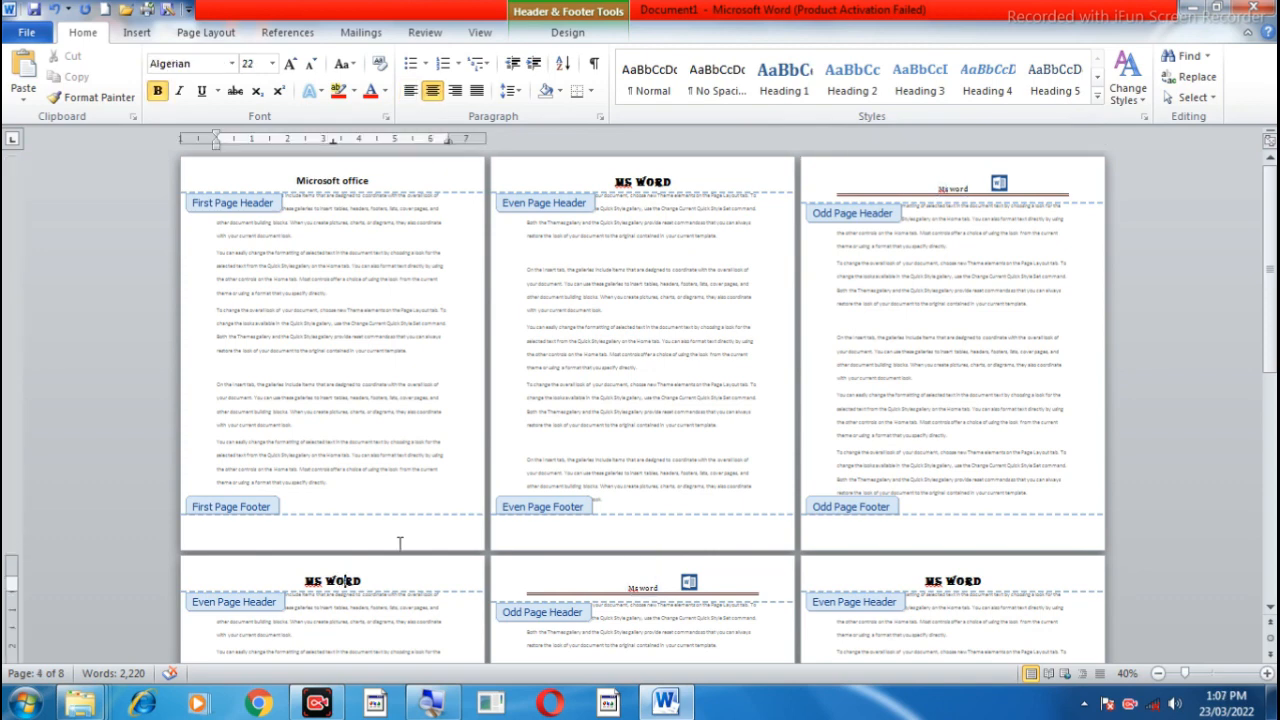
Step: Go from the first page header through the even and odd page headers one by one, and back to the first page header
left_click(572, 38)
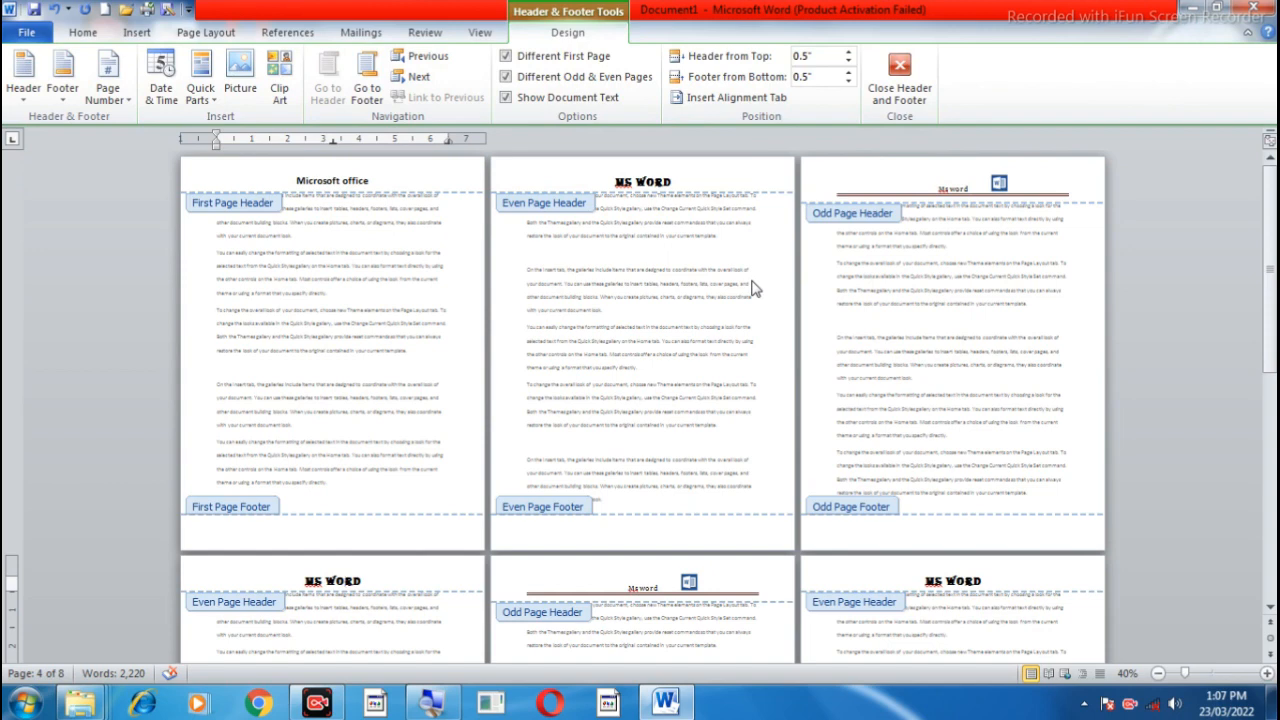
scroll(755, 289, "up", 4)
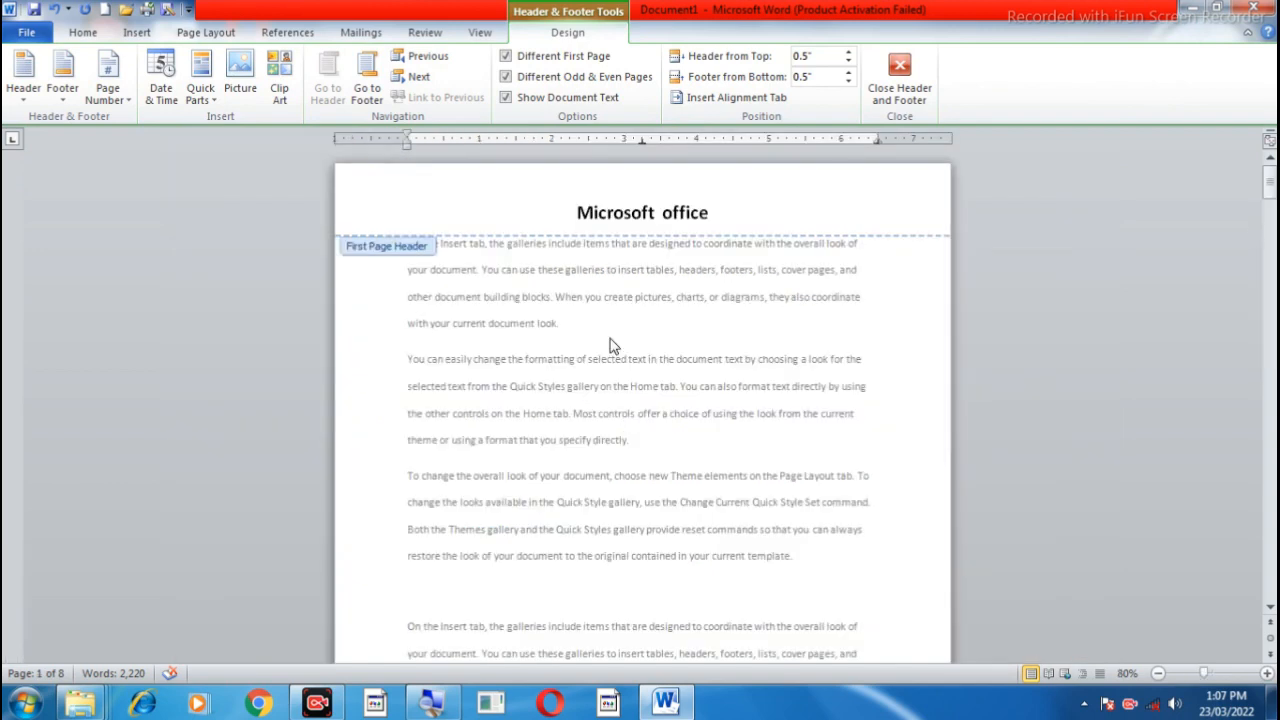
left_click(551, 213)
left_click(415, 84)
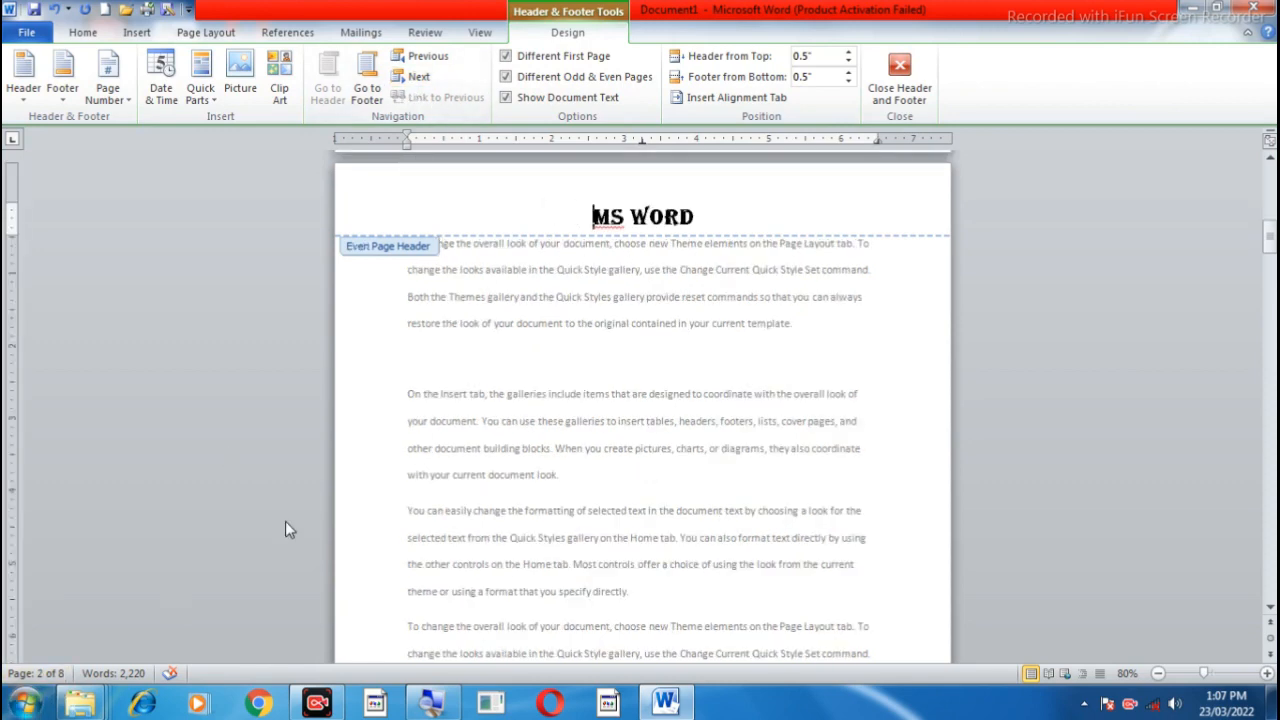
left_click(418, 79)
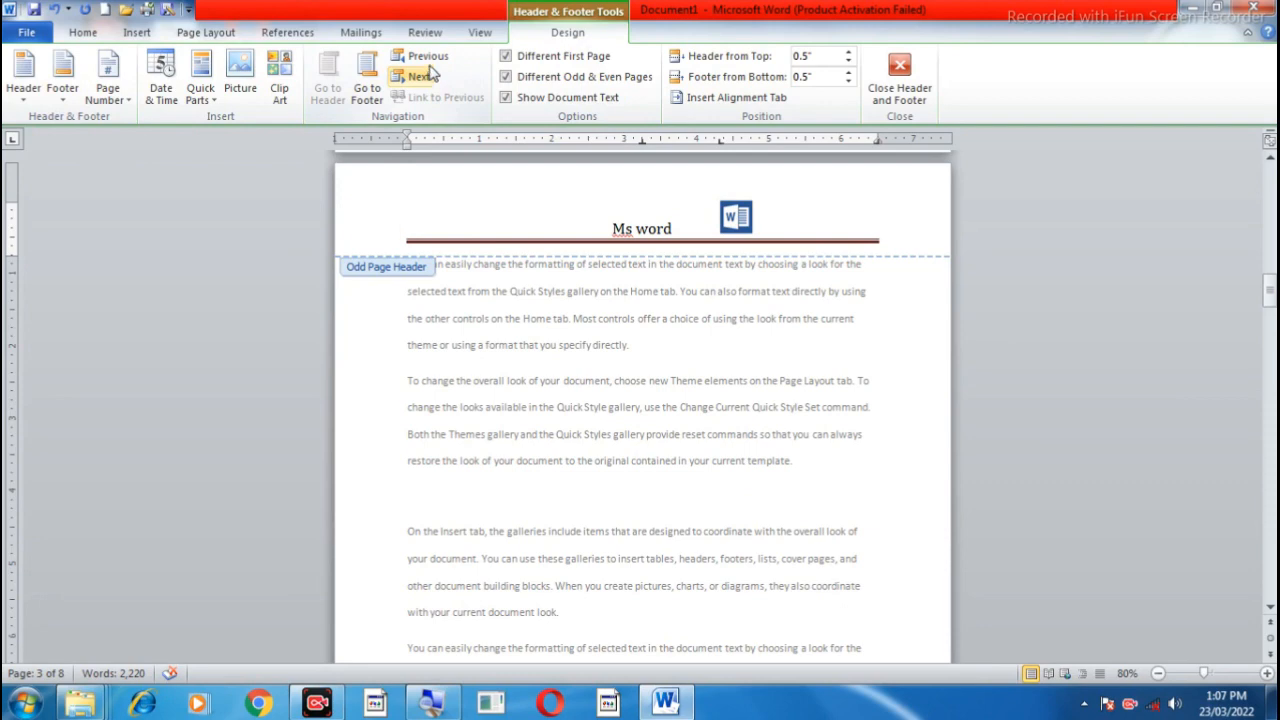
left_click(431, 59)
left_click(432, 60)
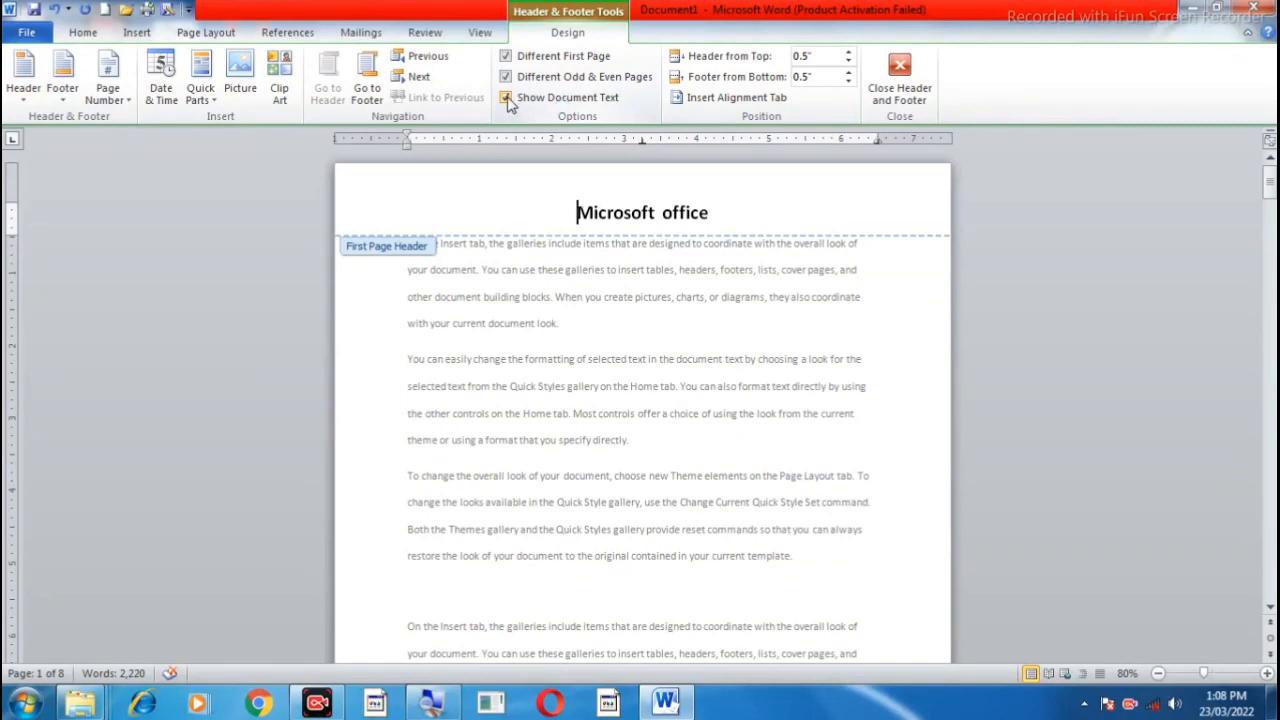
Step: Hide the document's body text and look through the first, even and odd page headers on their own
left_click(505, 97)
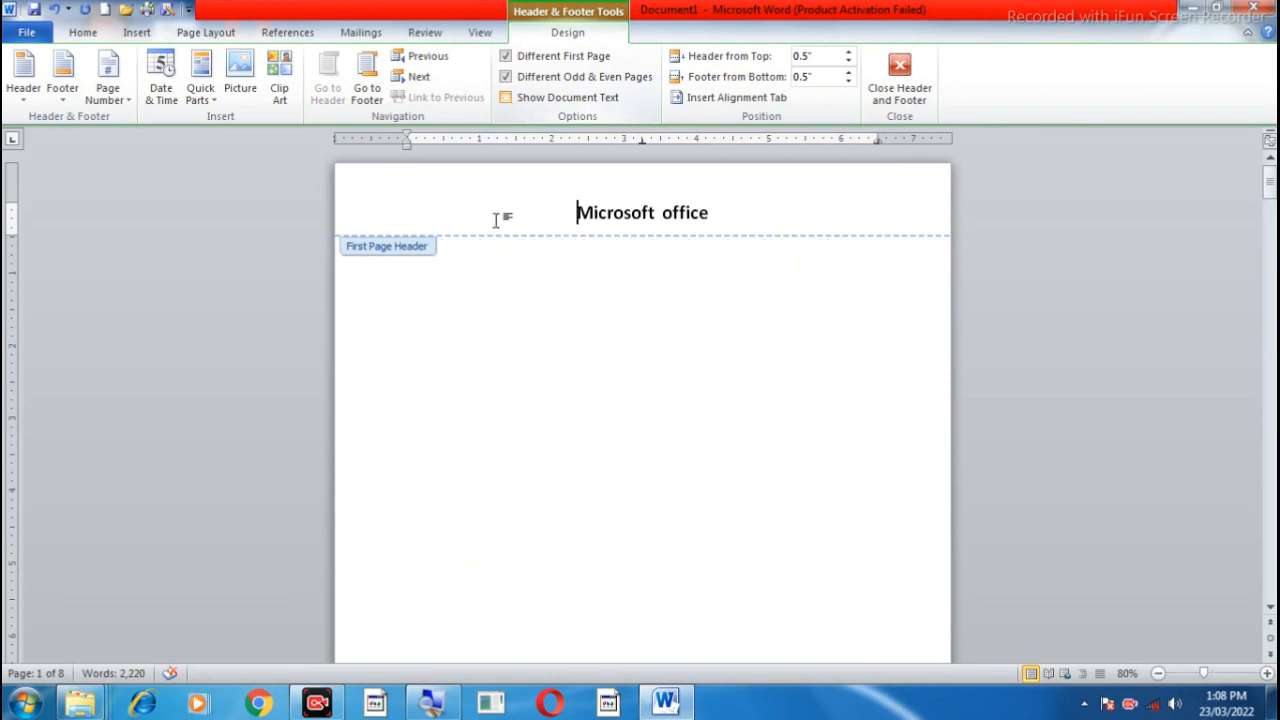
scroll(564, 373, "down", 10)
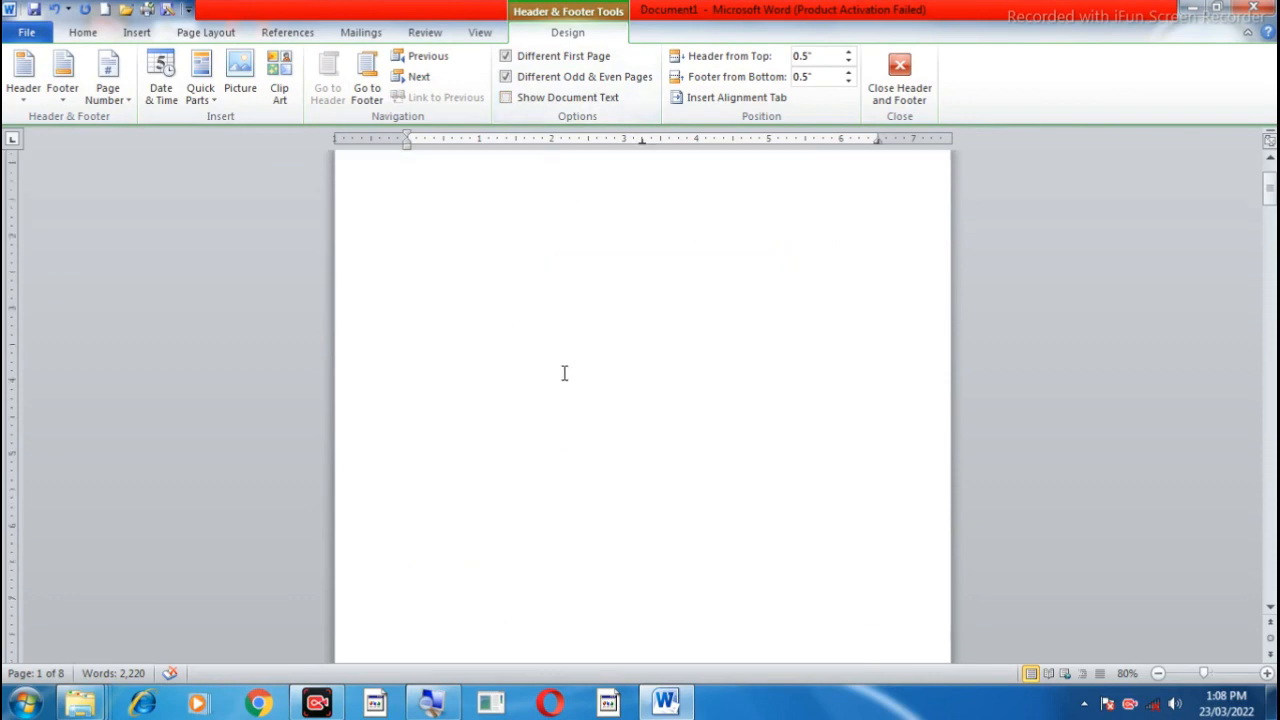
scroll(564, 373, "down", 3)
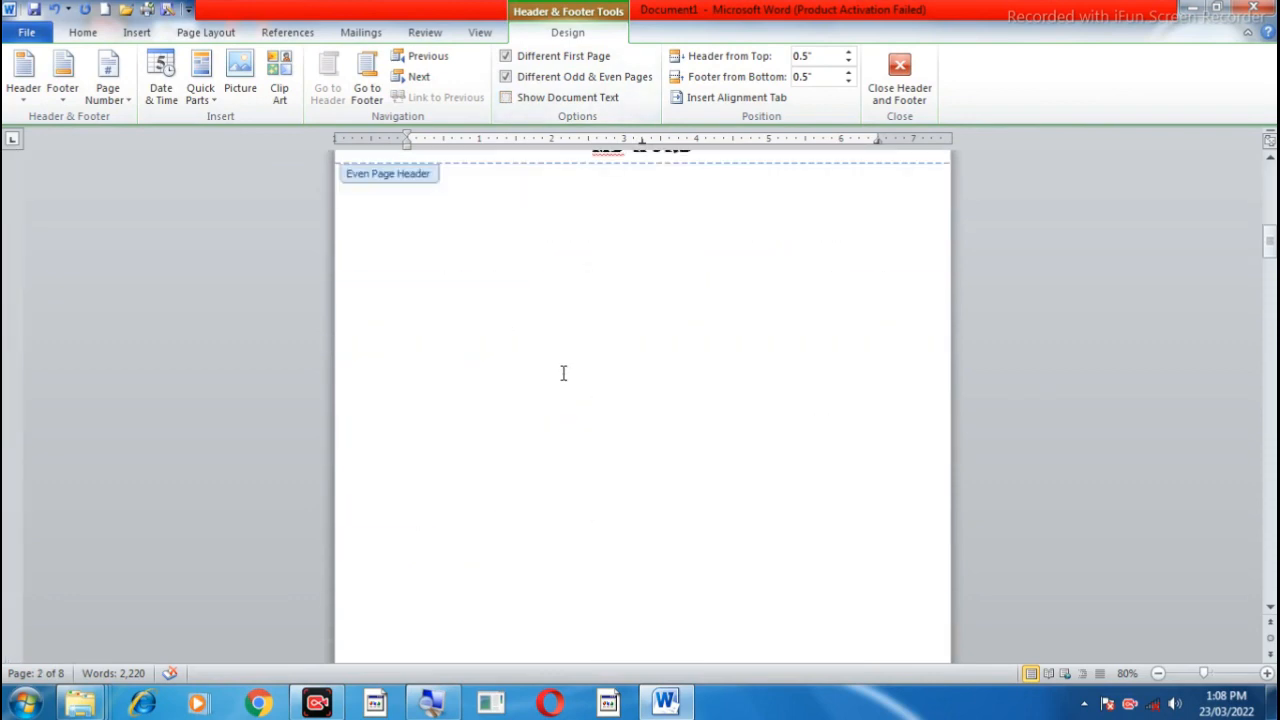
scroll(563, 373, "down", 12)
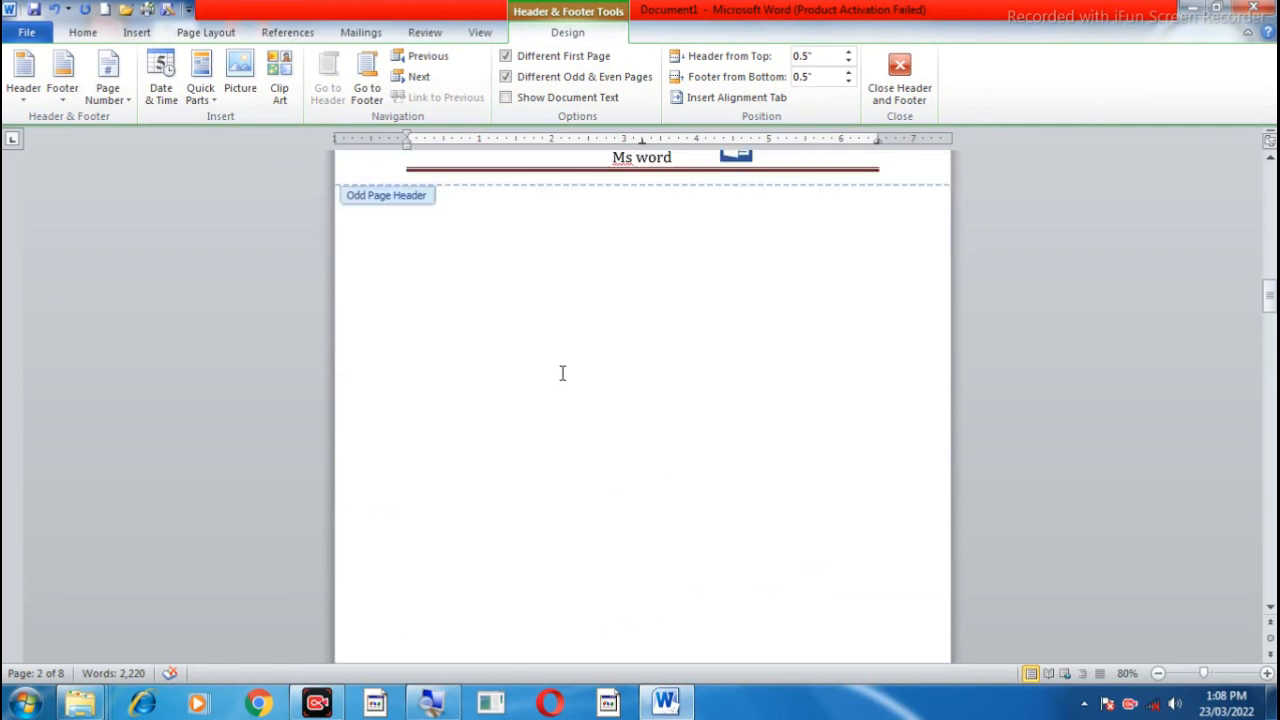
scroll(562, 373, "up", 2)
scroll(562, 373, "up", 10)
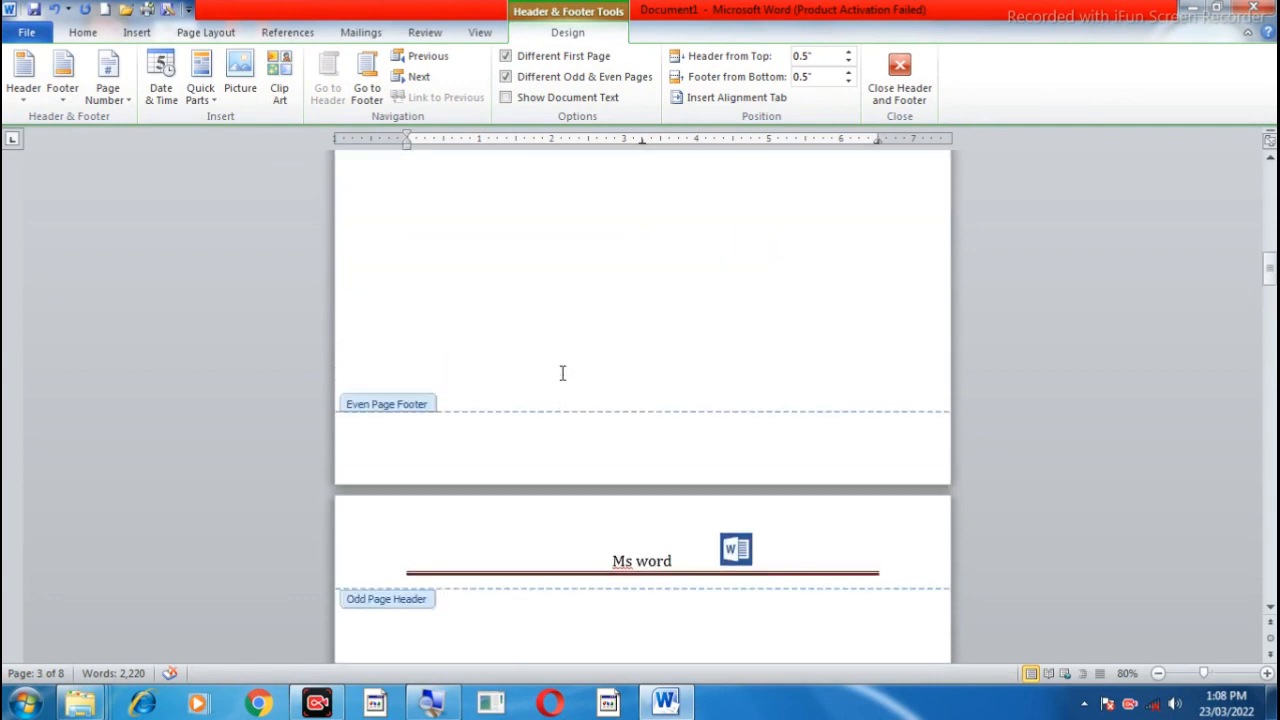
scroll(562, 373, "up", 8)
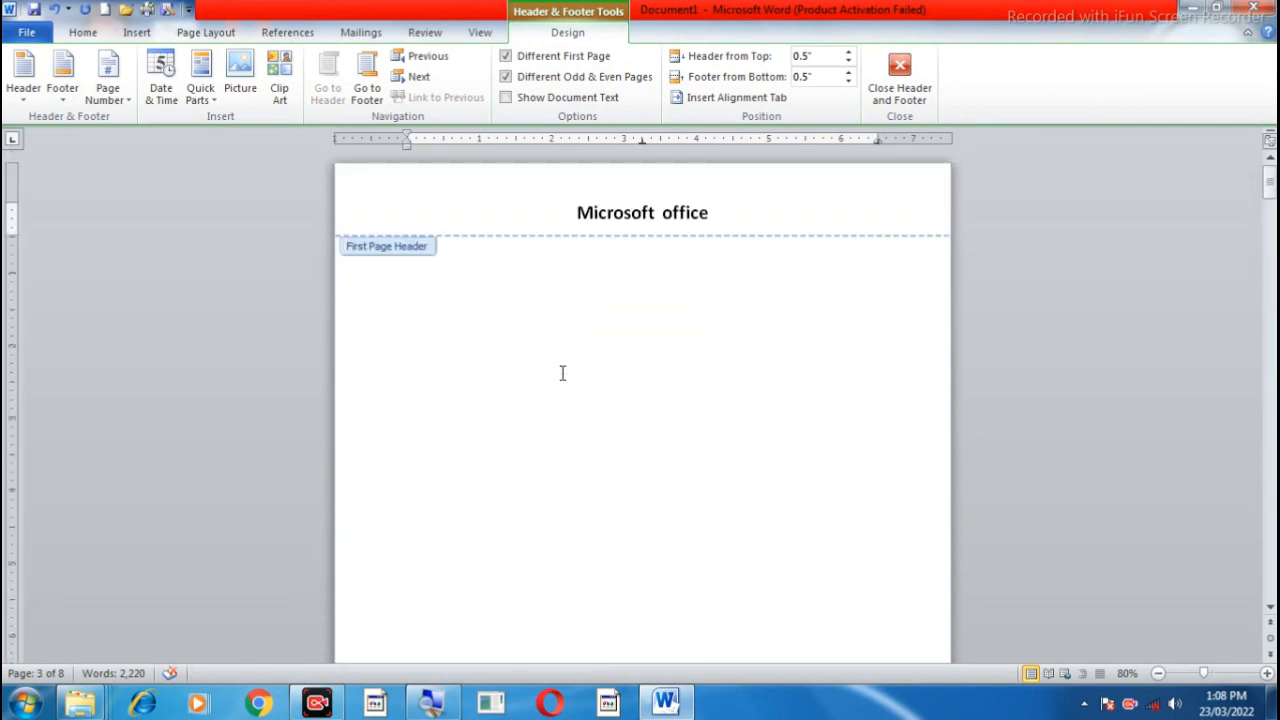
Step: Show the document text again and dismiss the Windows host process error dialog
left_click(506, 98)
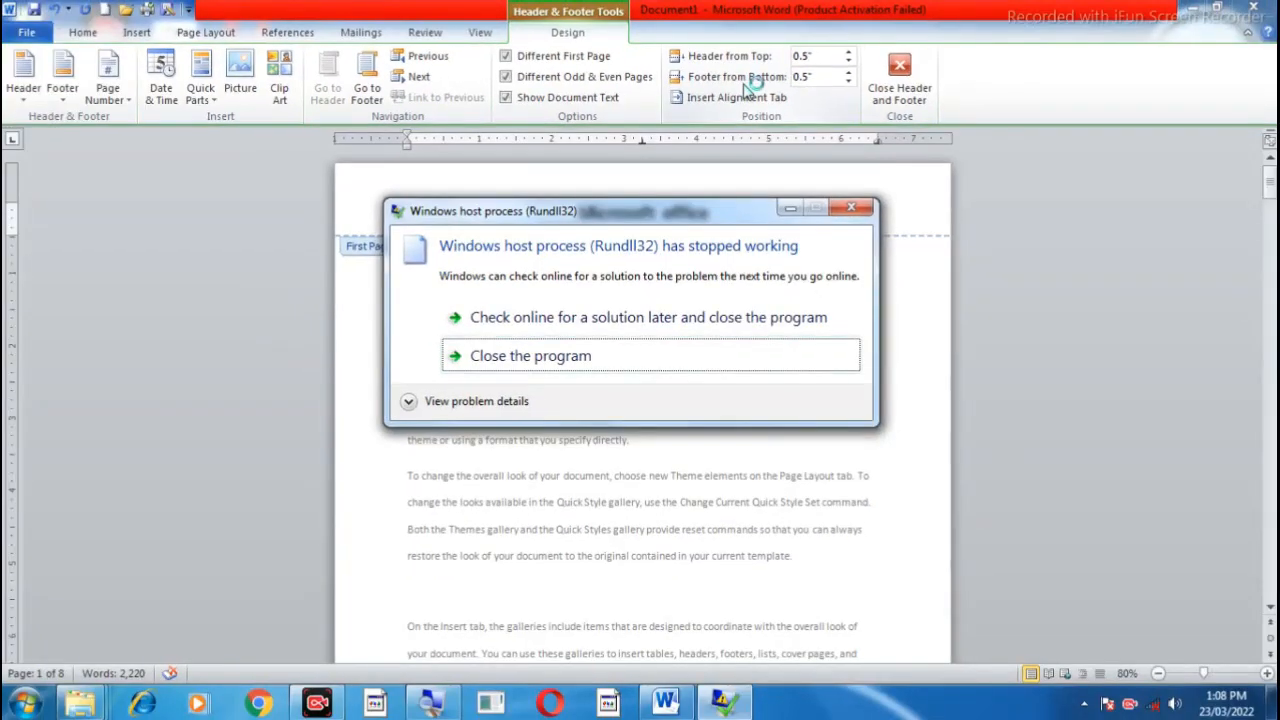
left_click(851, 208)
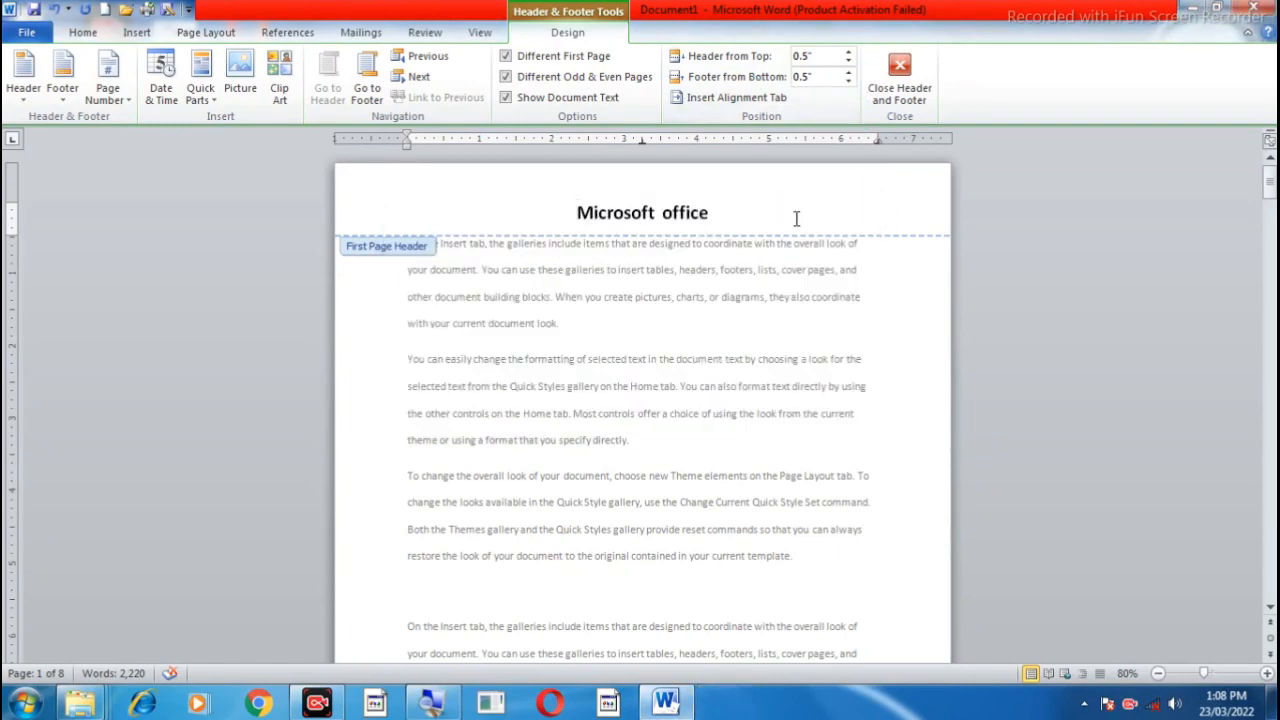
Step: Increase the first page header's distance from the top of the page to 1.7"
left_click(849, 55)
left_click(849, 55)
left_click(849, 55)
left_click(849, 55)
left_click(849, 55)
left_click(849, 55)
left_click(849, 55)
left_click(849, 55)
left_click(849, 55)
left_click(849, 55)
left_click(849, 55)
left_click(849, 55)
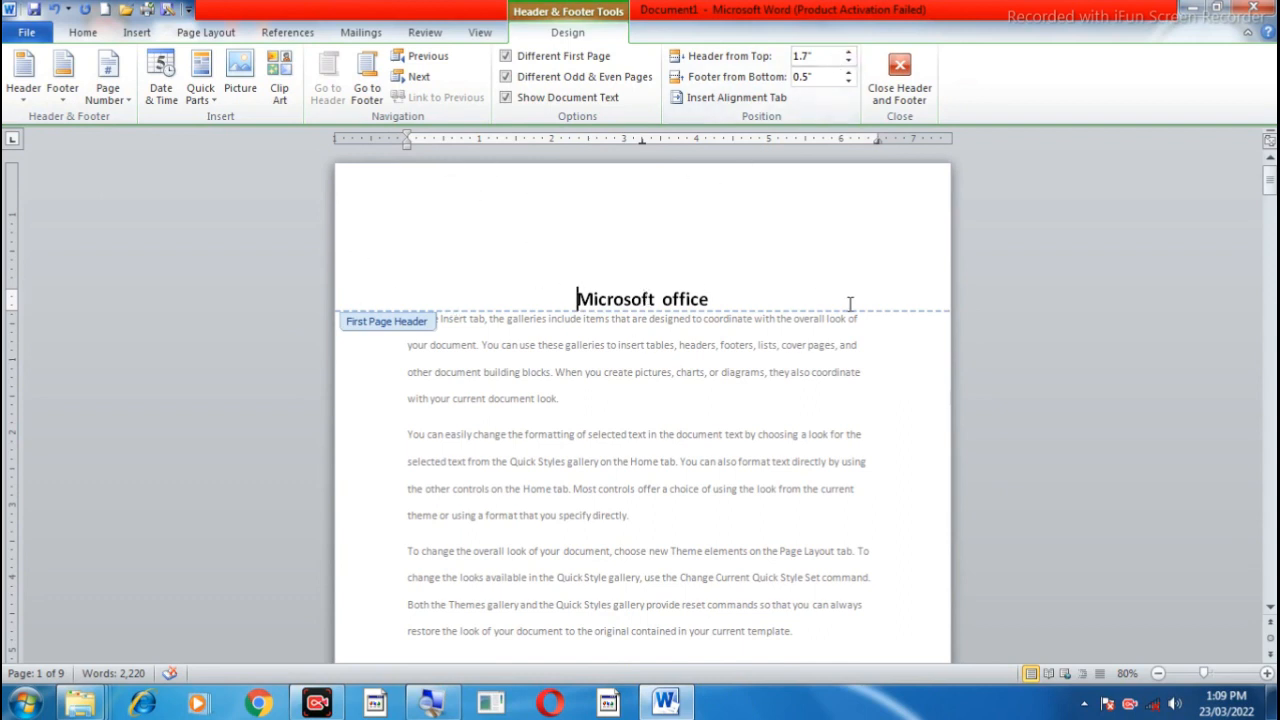
Step: Reduce the first page header's distance from the top of the page to 0.5"
left_click(848, 63)
left_click(848, 63)
left_click(848, 63)
left_click(848, 63)
left_click(848, 63)
left_click(848, 63)
left_click(848, 63)
left_click(848, 63)
left_click(848, 63)
left_click(848, 63)
left_click(848, 63)
left_click(848, 63)
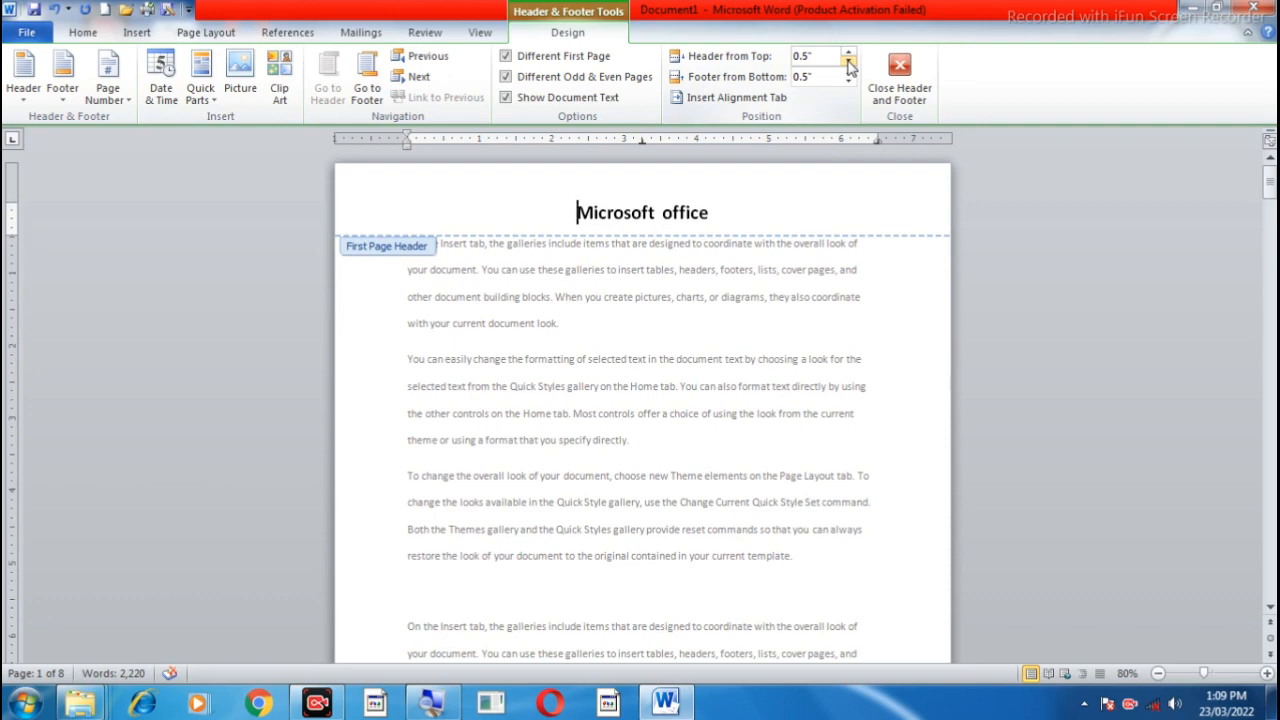
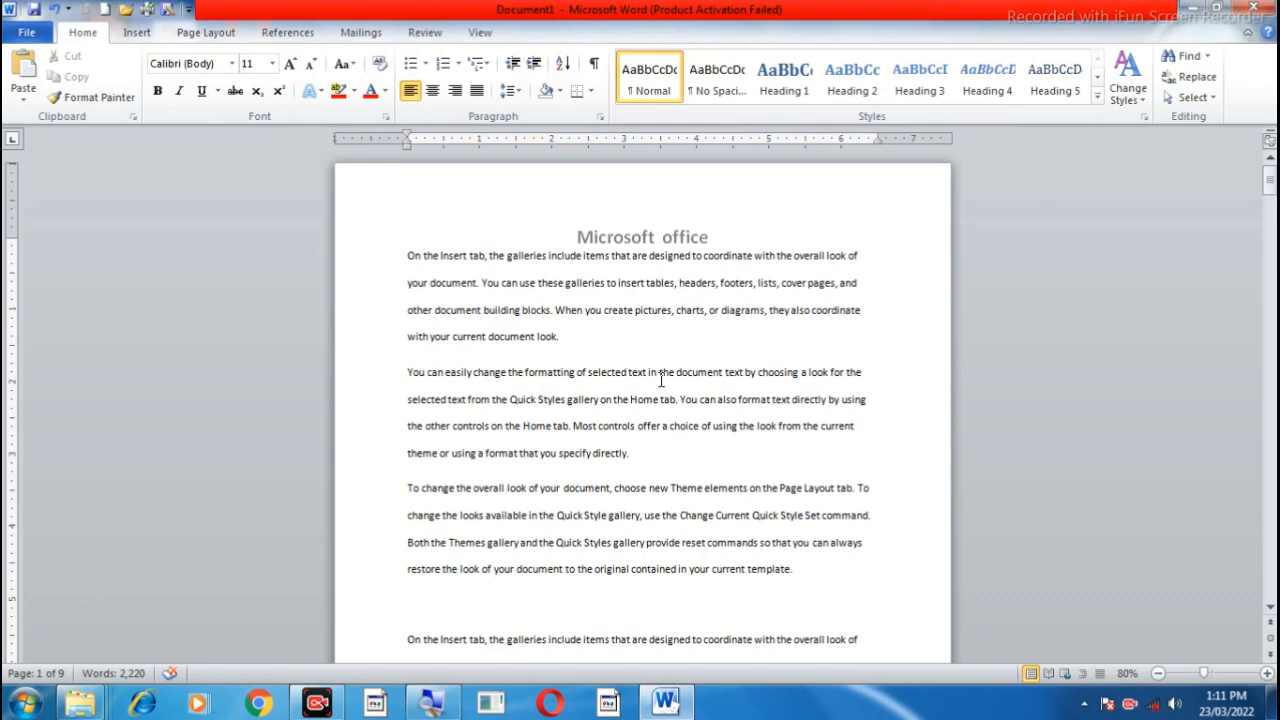
double_click(544, 213)
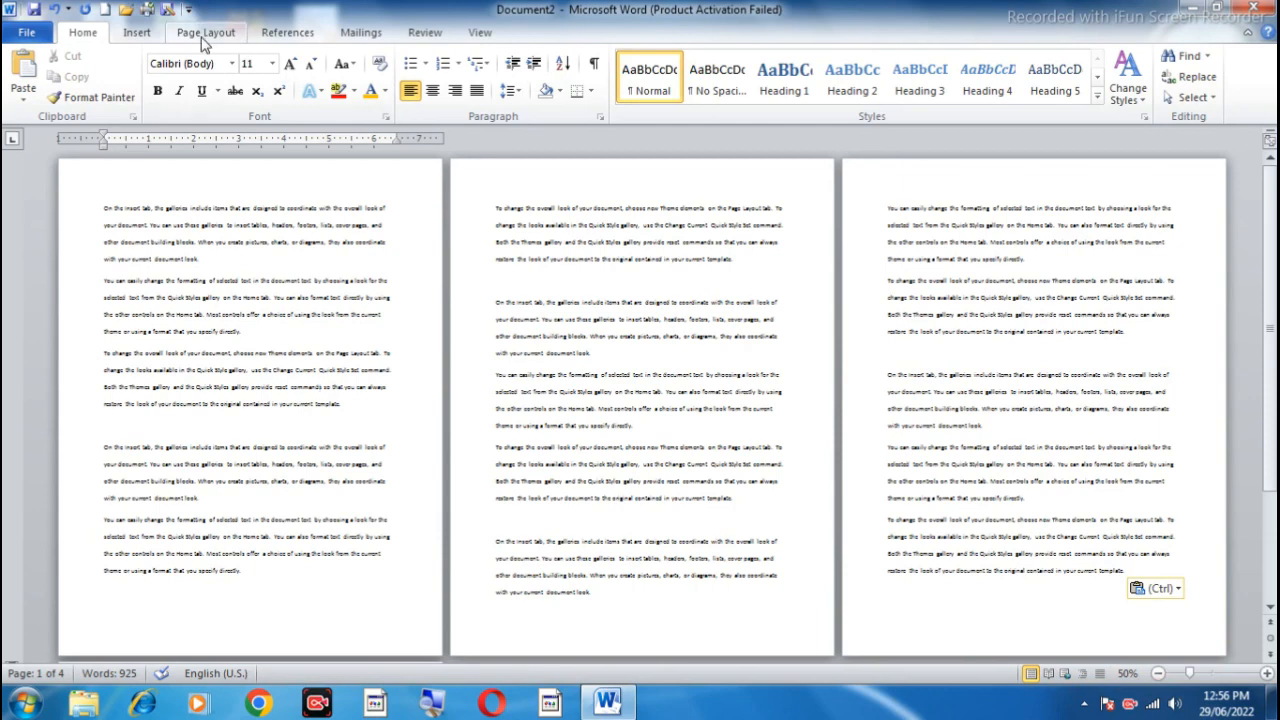
left_click(137, 33)
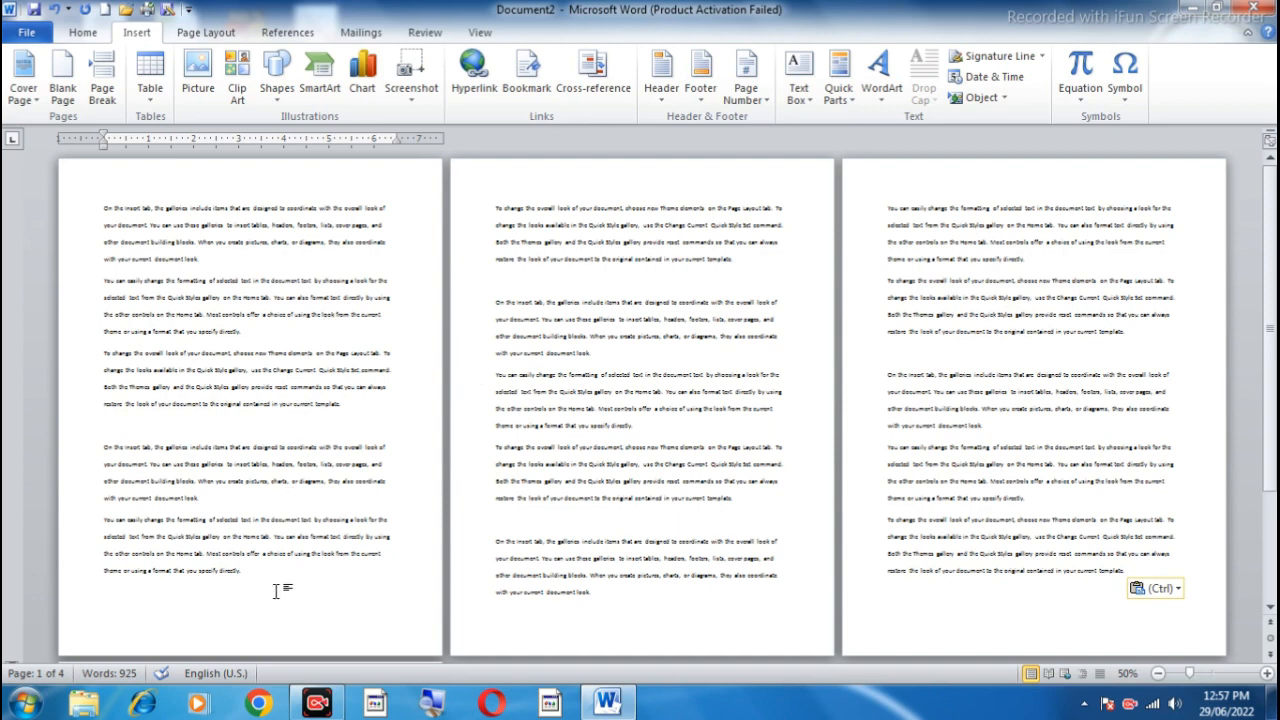
Step: Dismiss the Windows color scheme prompt and insert a Next Page section break after the last paragraph on page 1
left_click(229, 37)
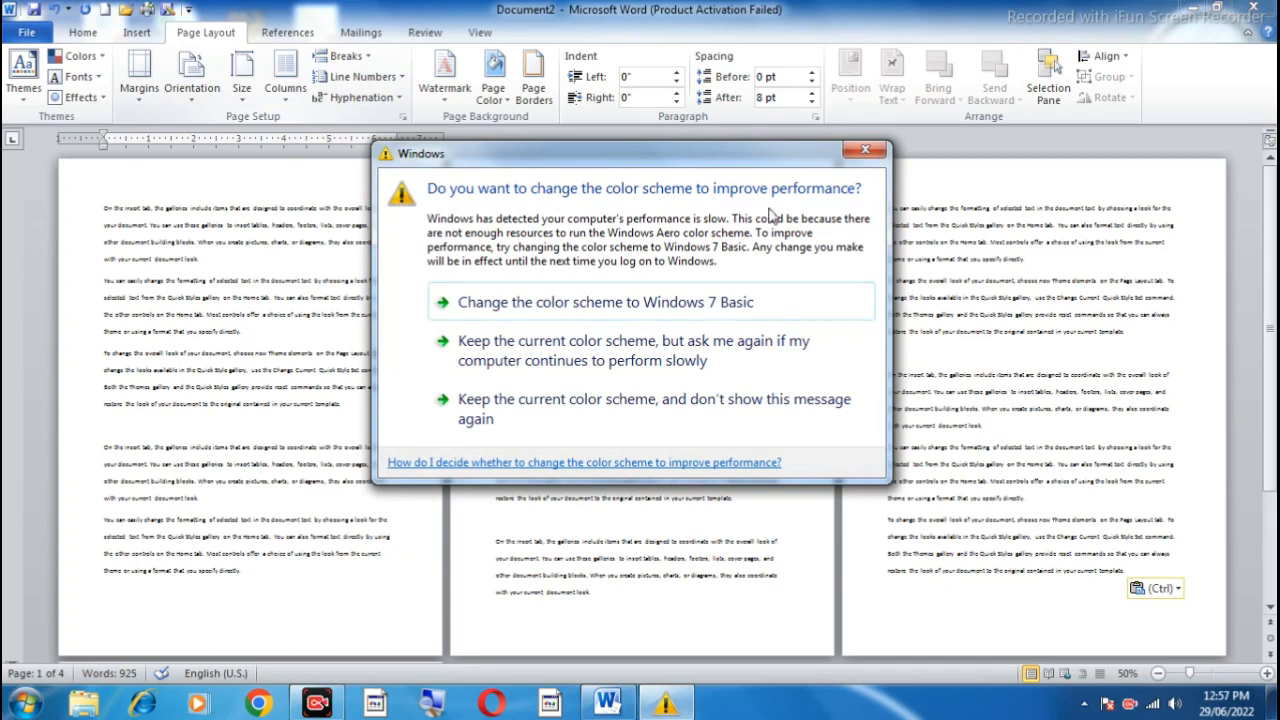
left_click(870, 150)
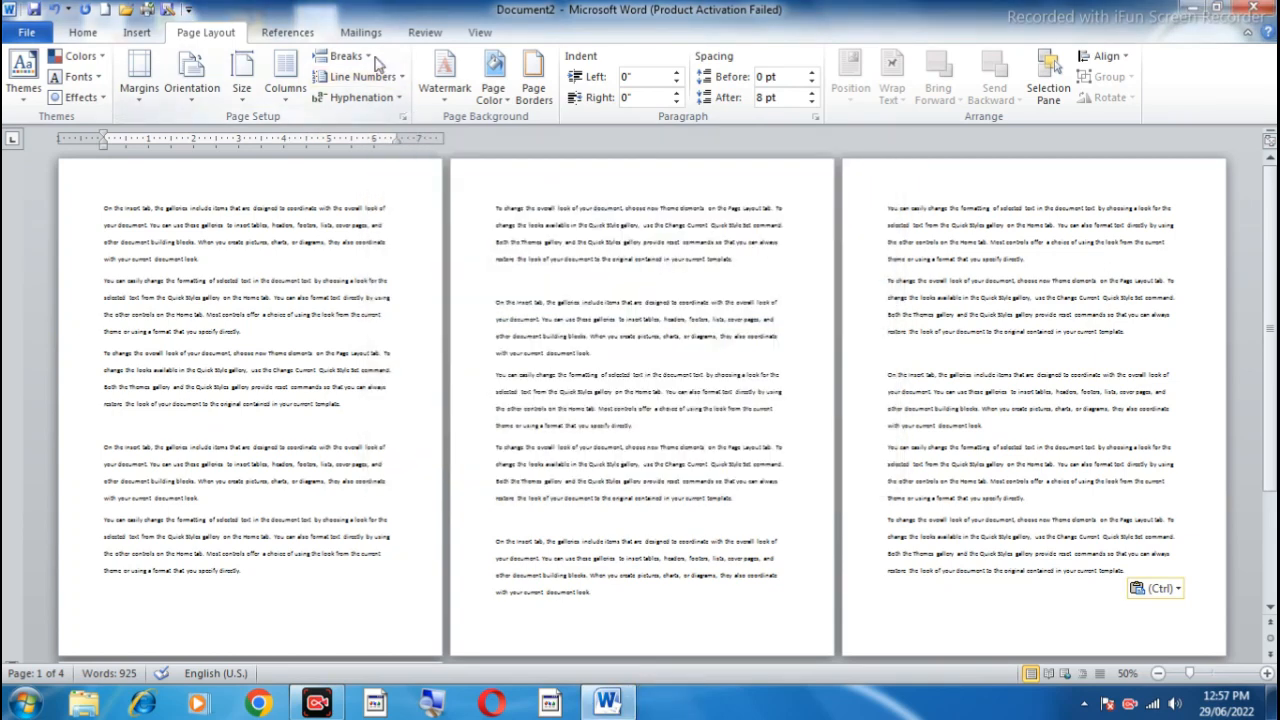
left_click(256, 571)
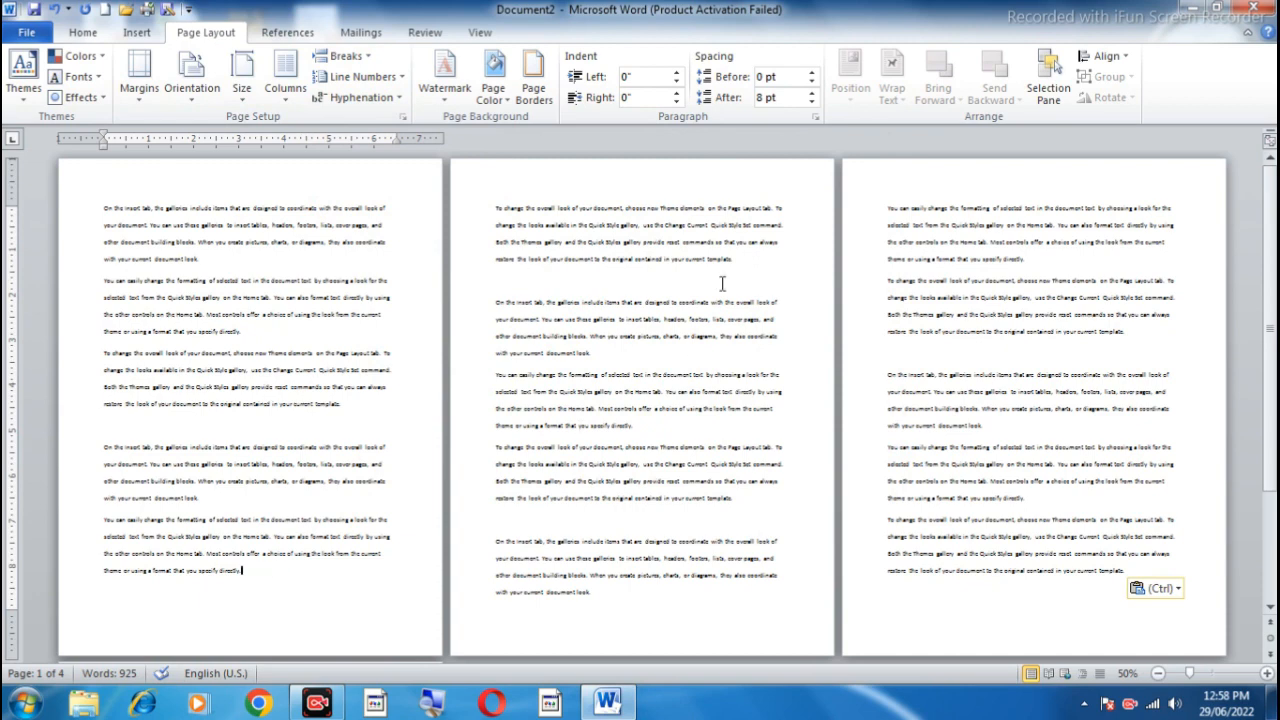
left_click(494, 210)
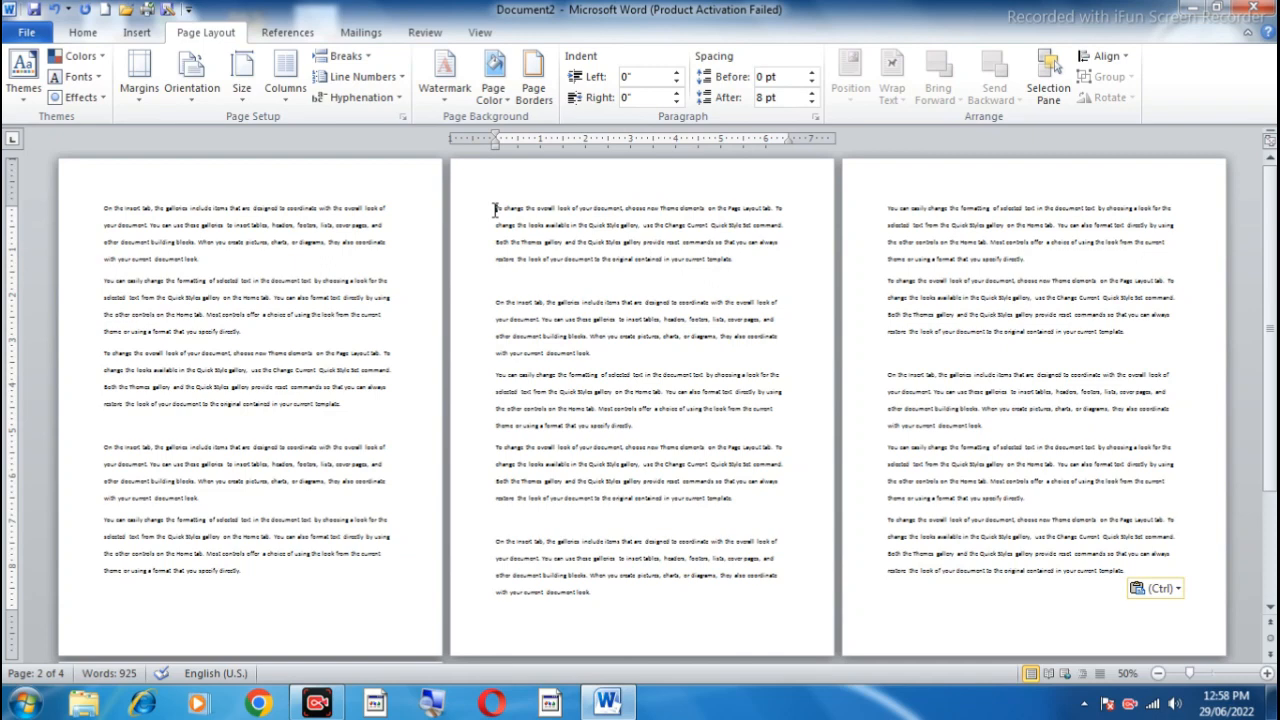
left_click(253, 572)
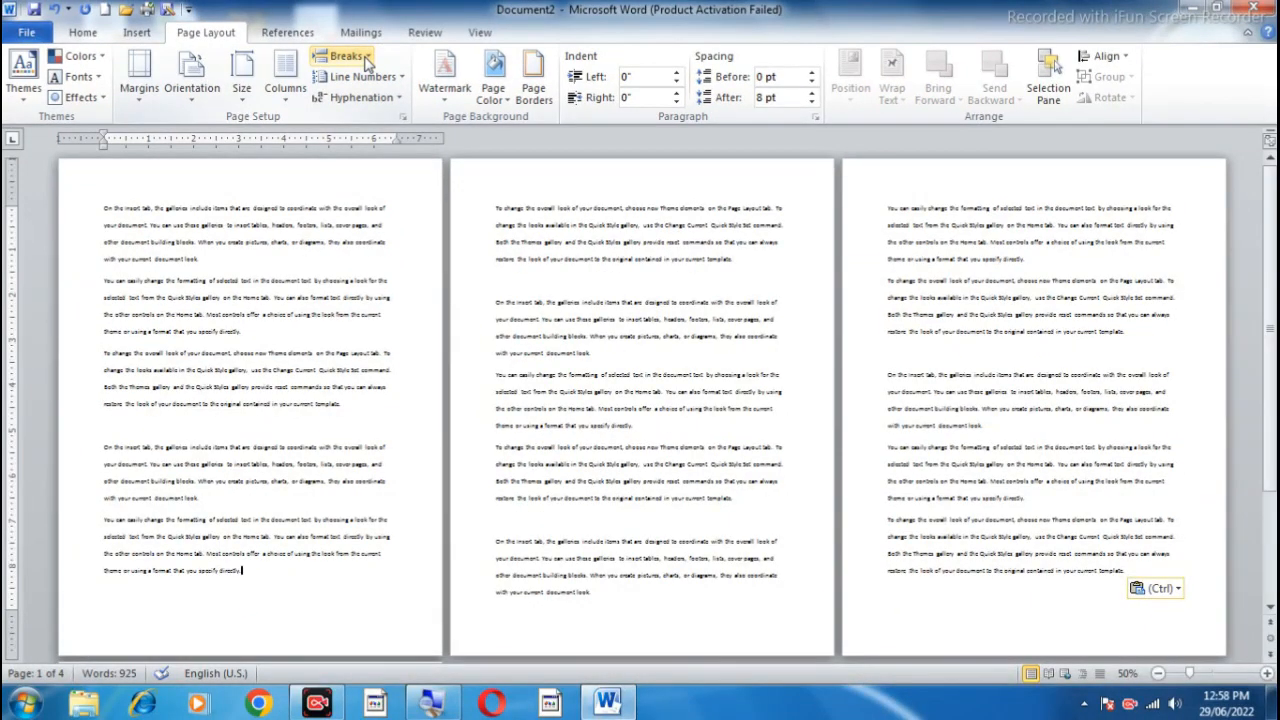
left_click(366, 63)
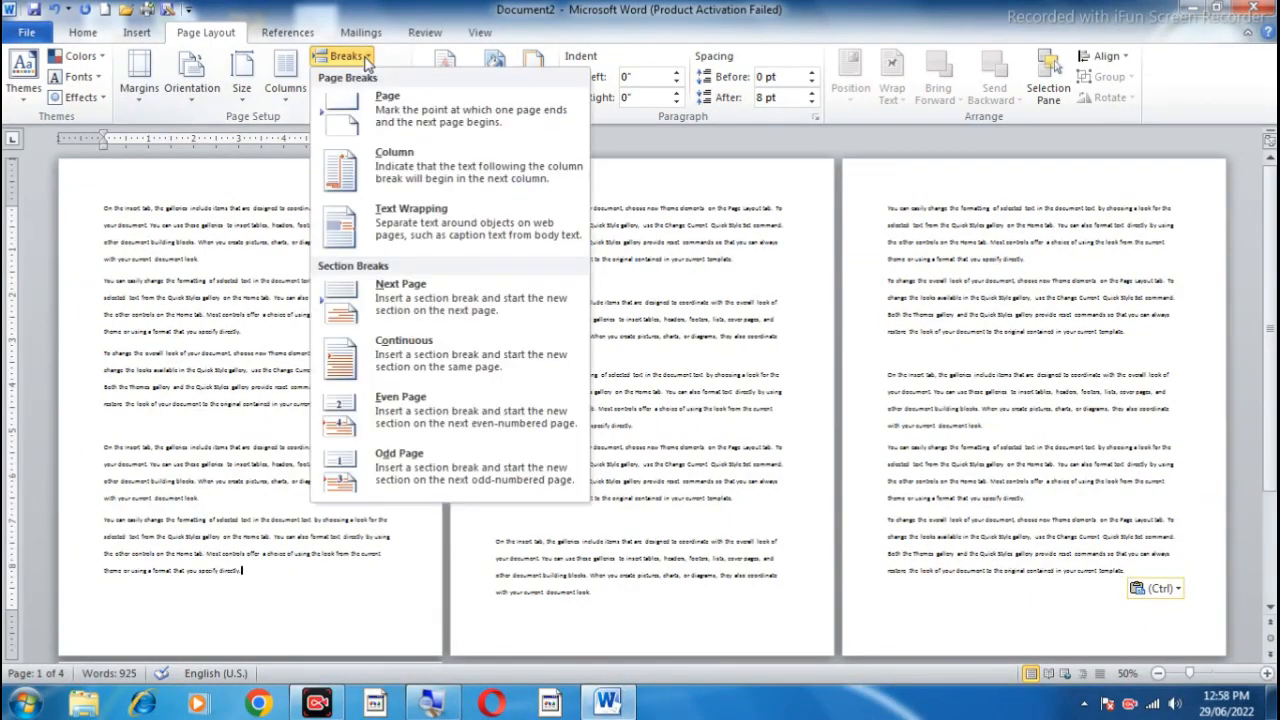
left_click(441, 305)
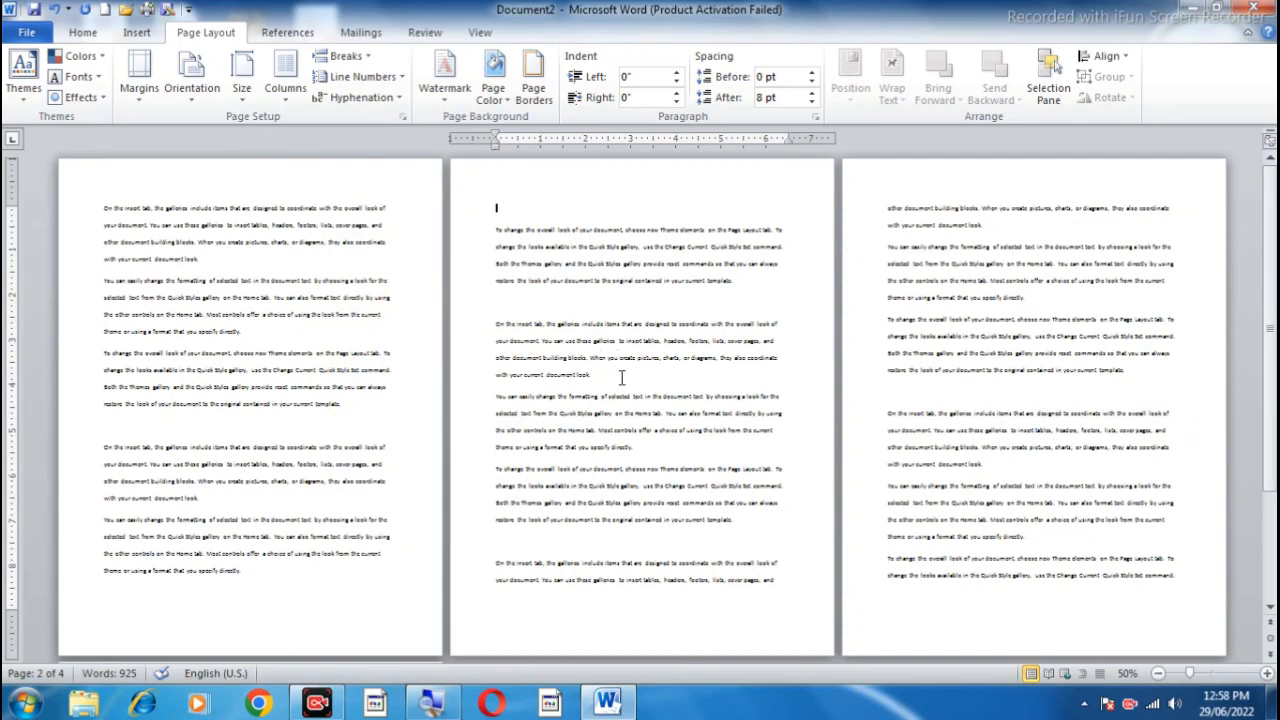
Step: Insert another Next Page section break at the end of the text on page 2
left_click(782, 577)
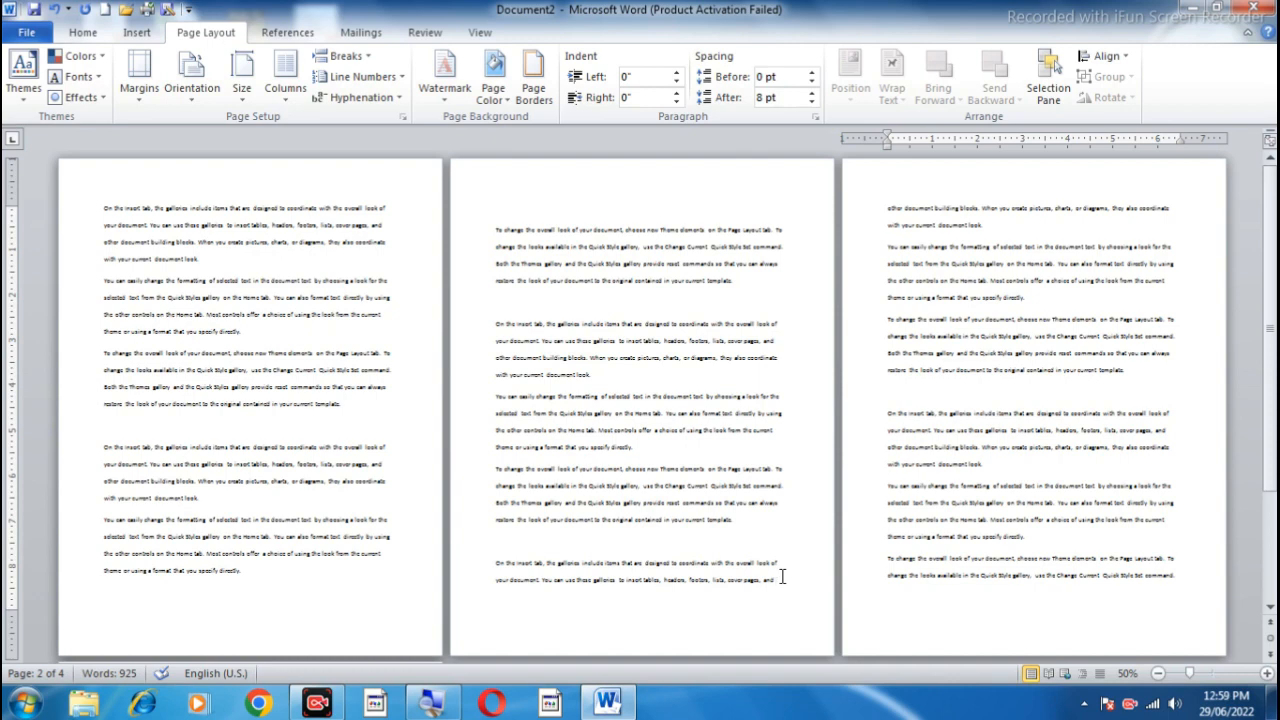
left_click(372, 62)
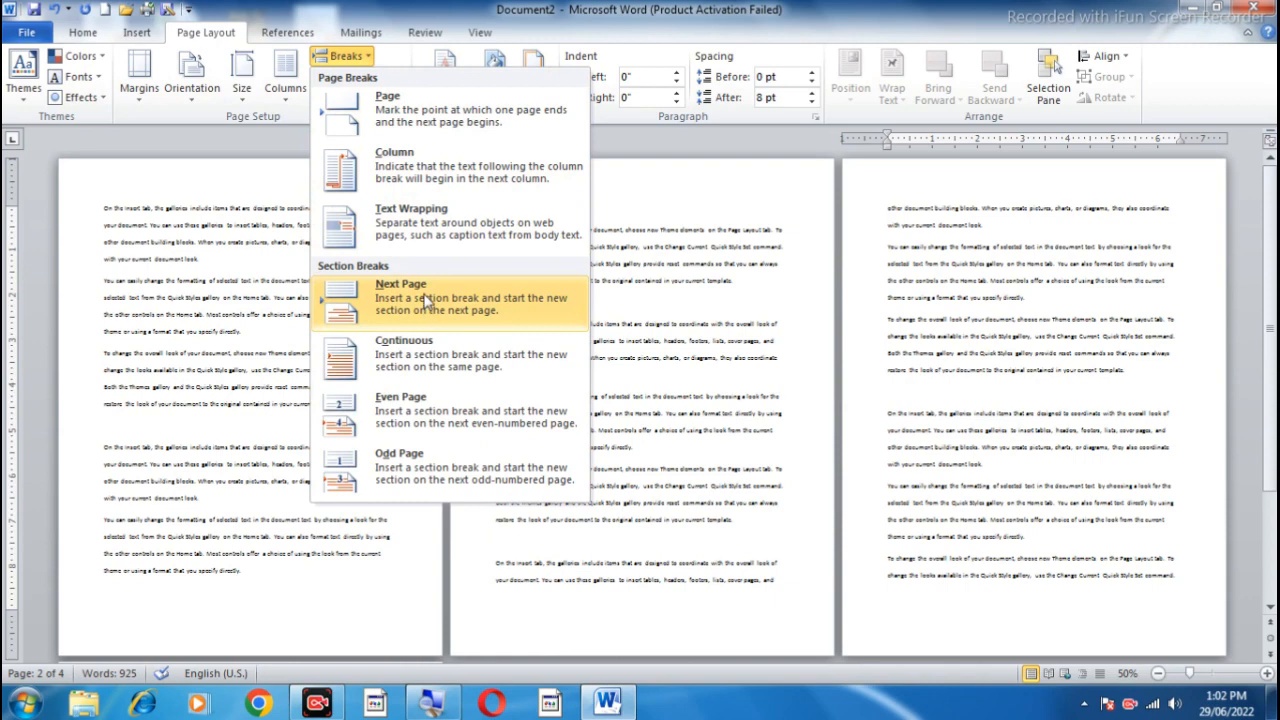
left_click(425, 298)
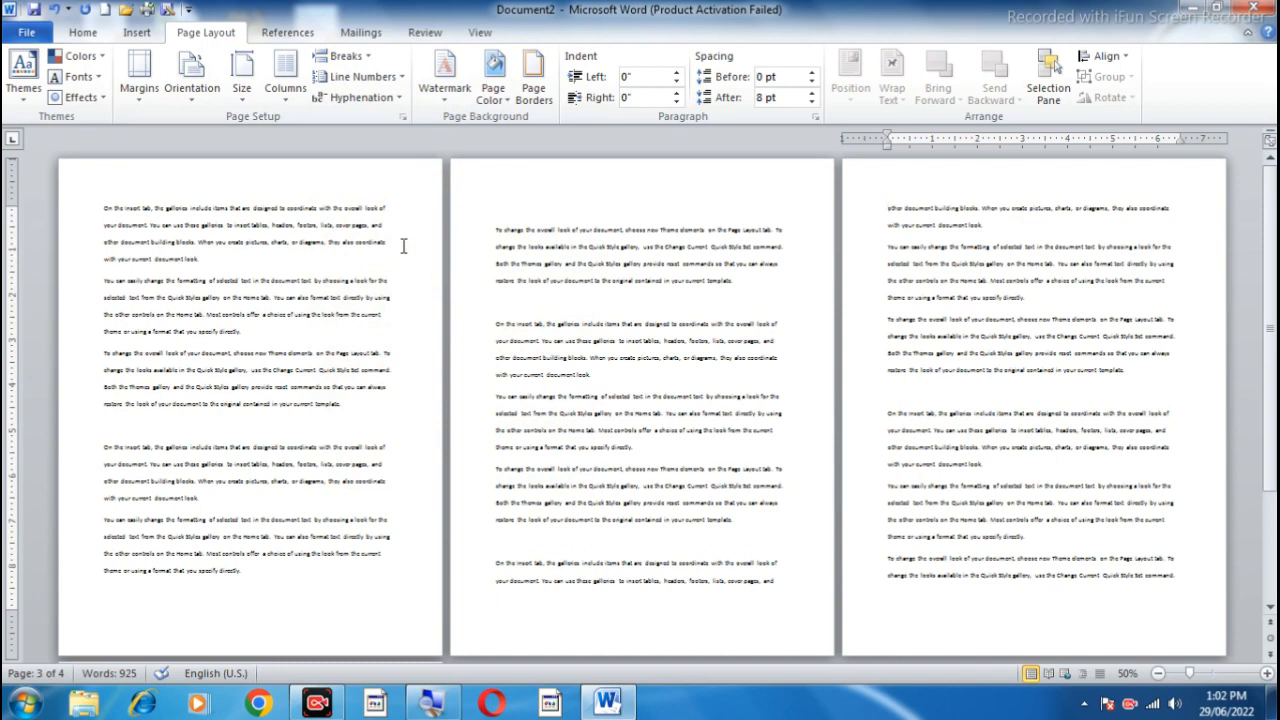
Step: Open the headers for editing and unlink the section 2 and section 3 headers from their previous sections
double_click(160, 185)
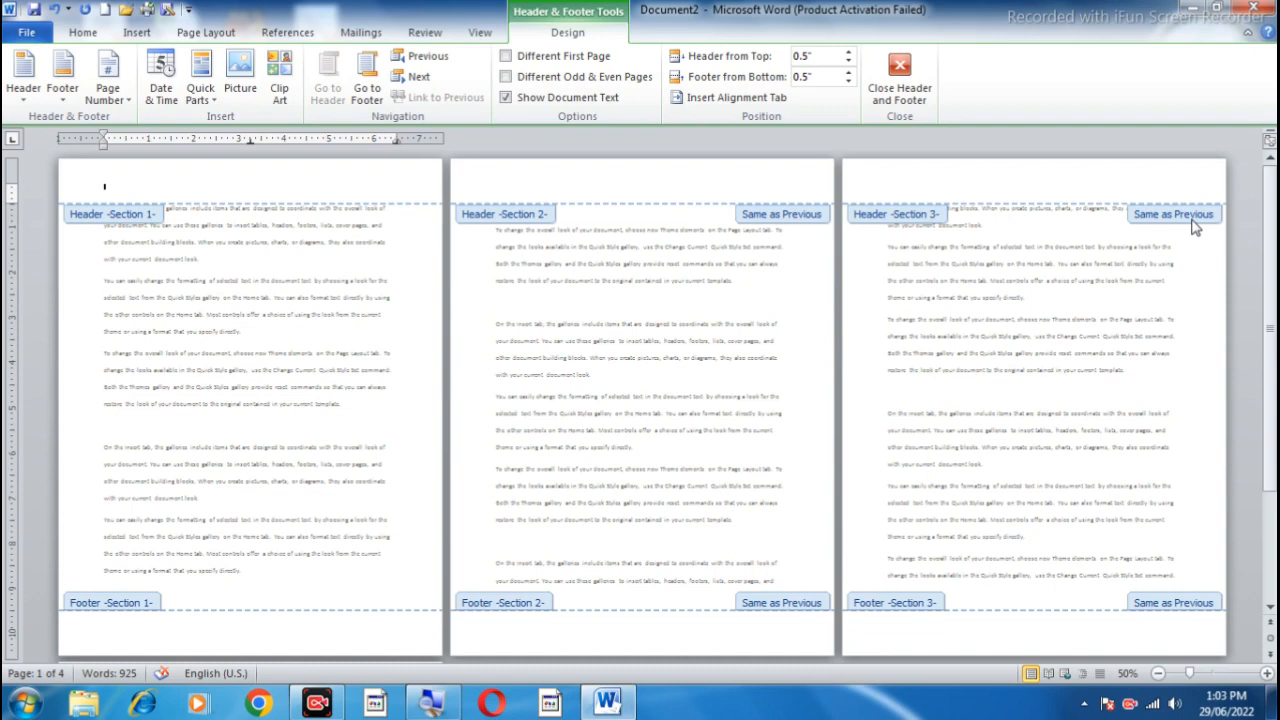
left_click(533, 184)
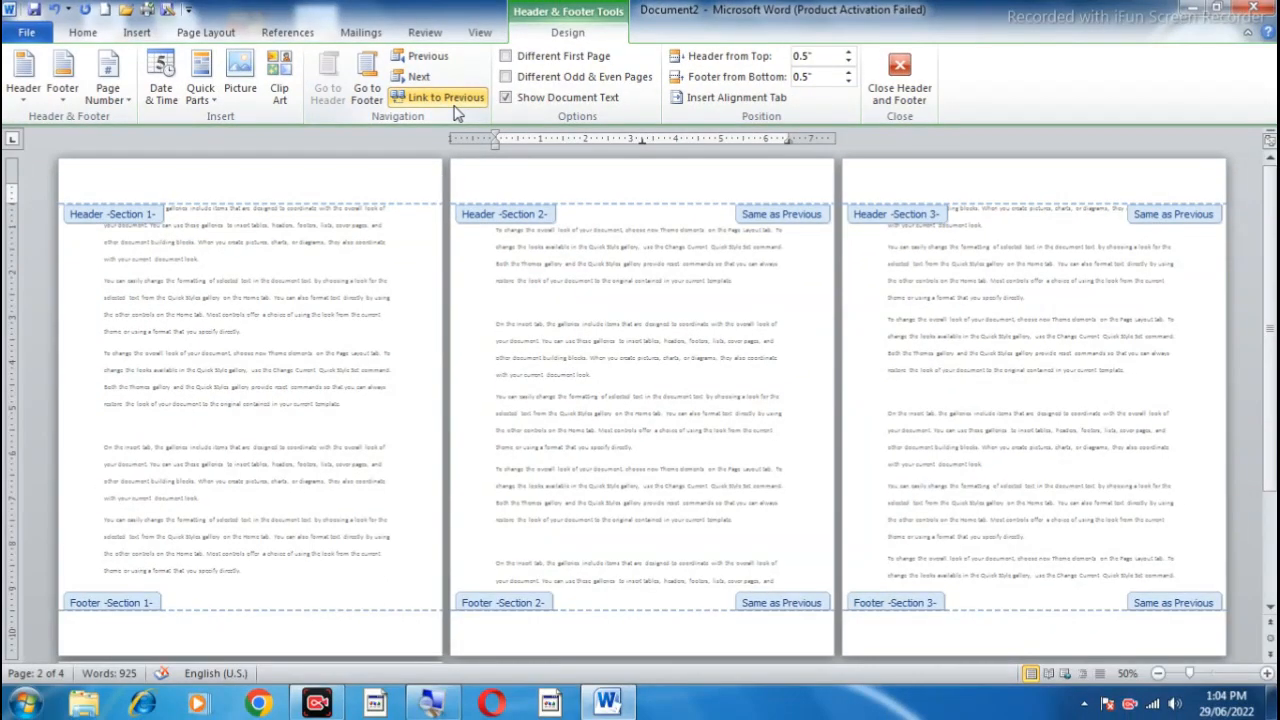
left_click(362, 180)
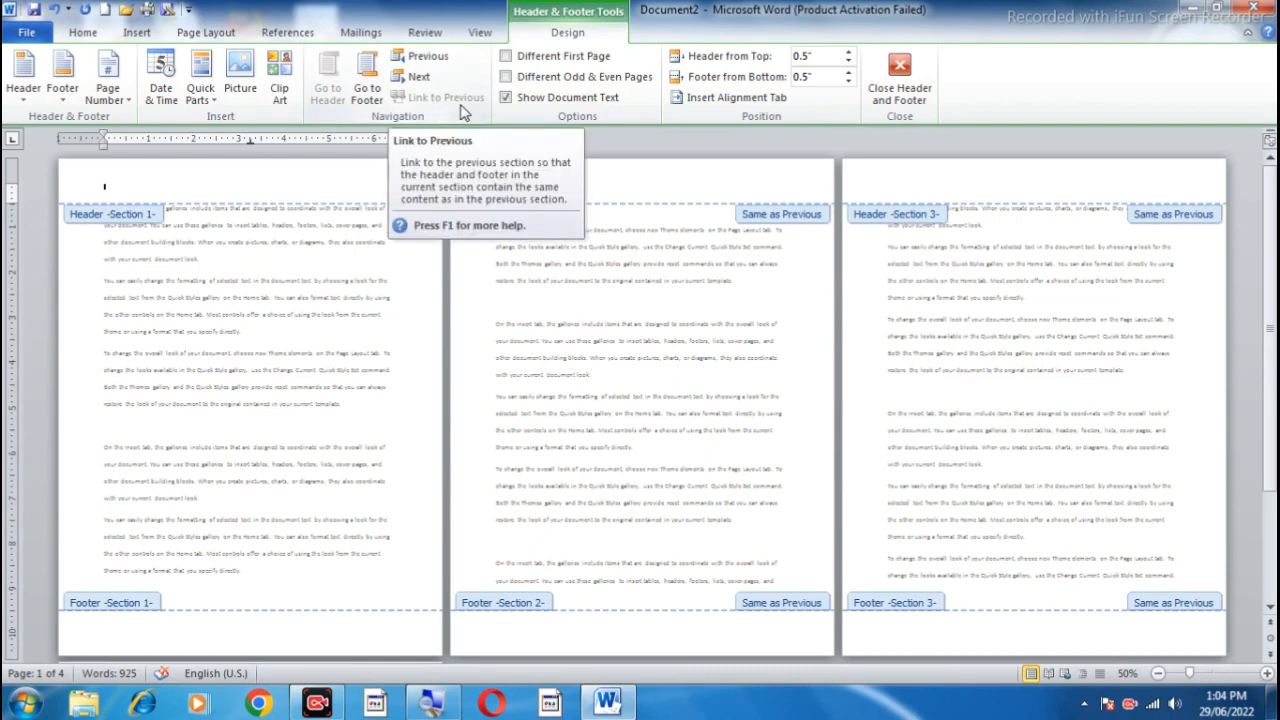
left_click(615, 182)
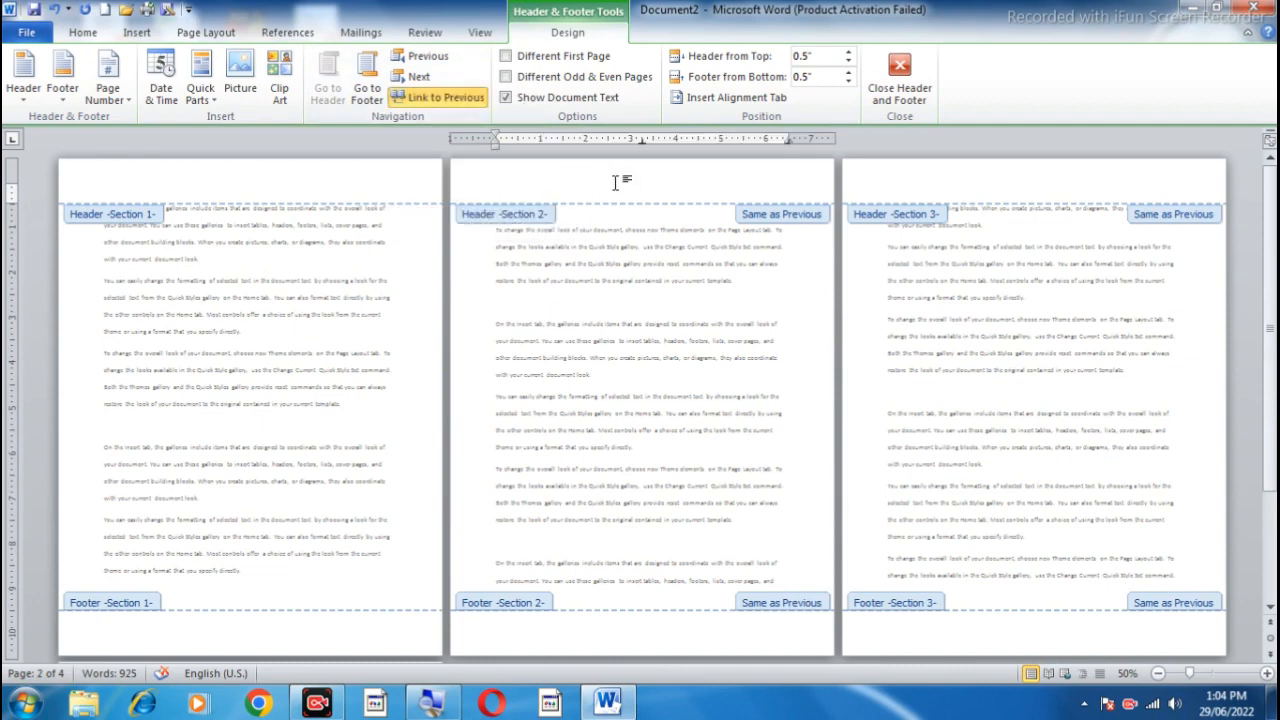
left_click(455, 99)
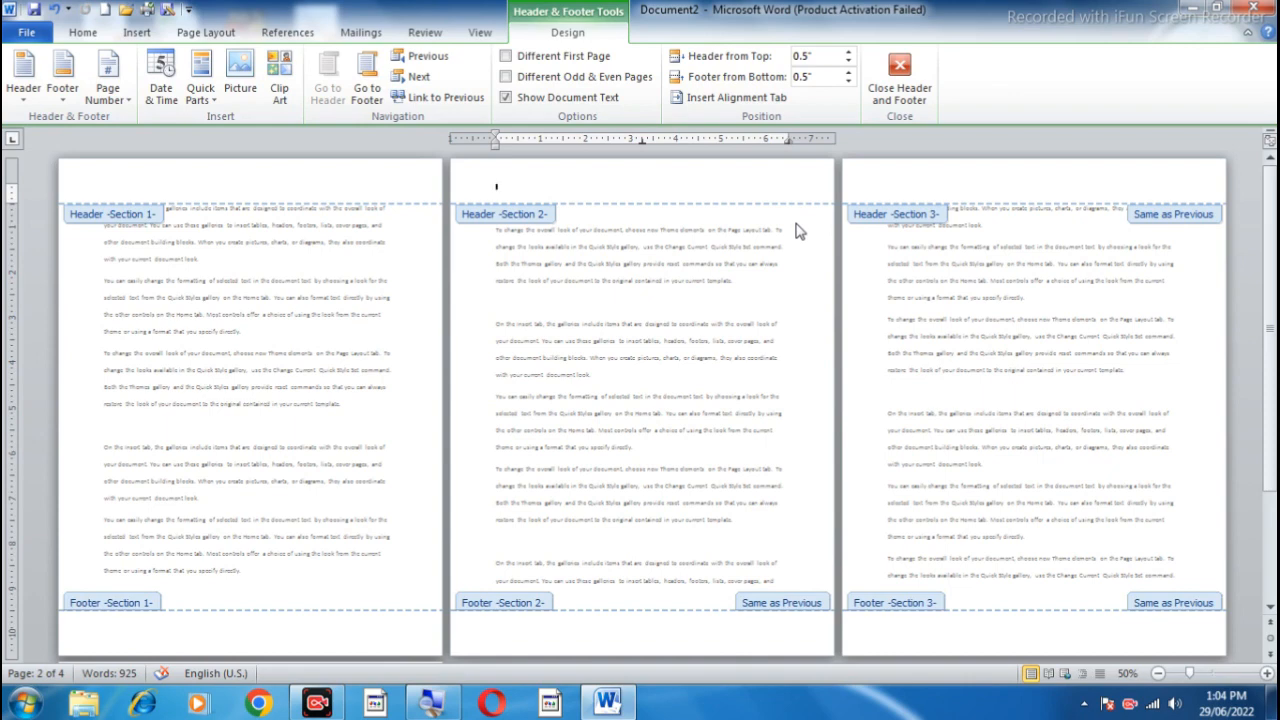
left_click(998, 182)
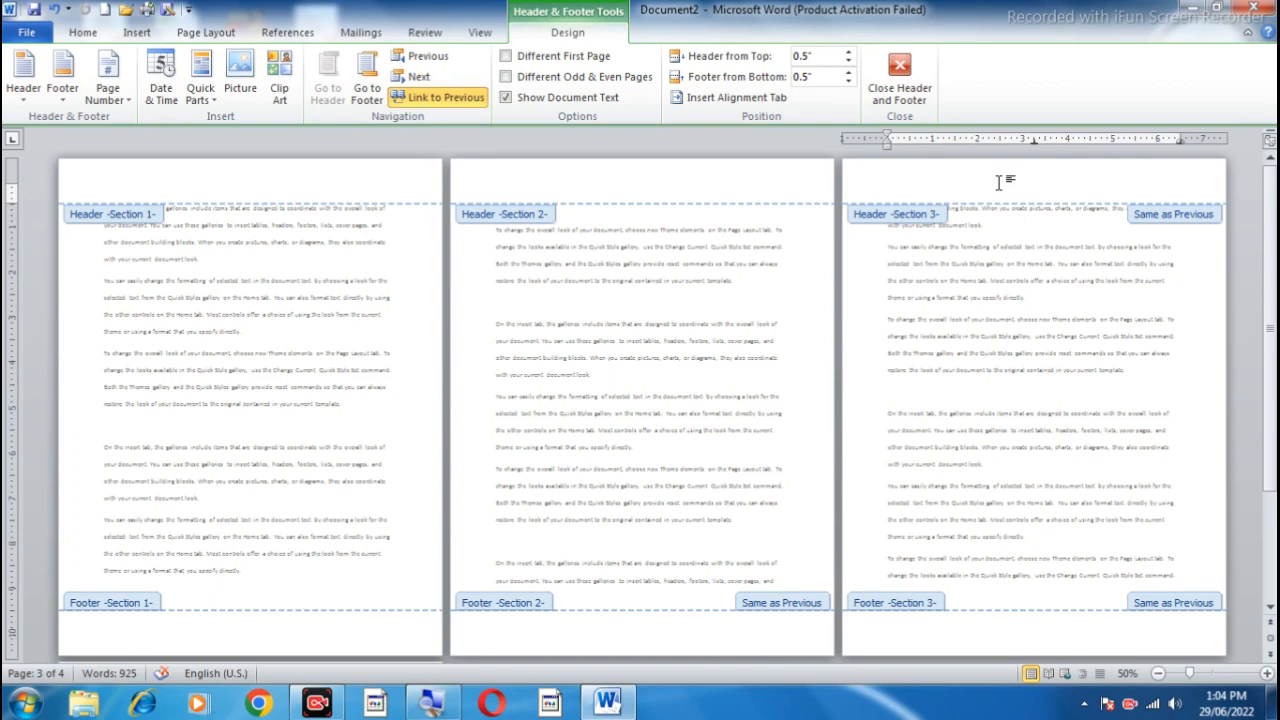
left_click(448, 99)
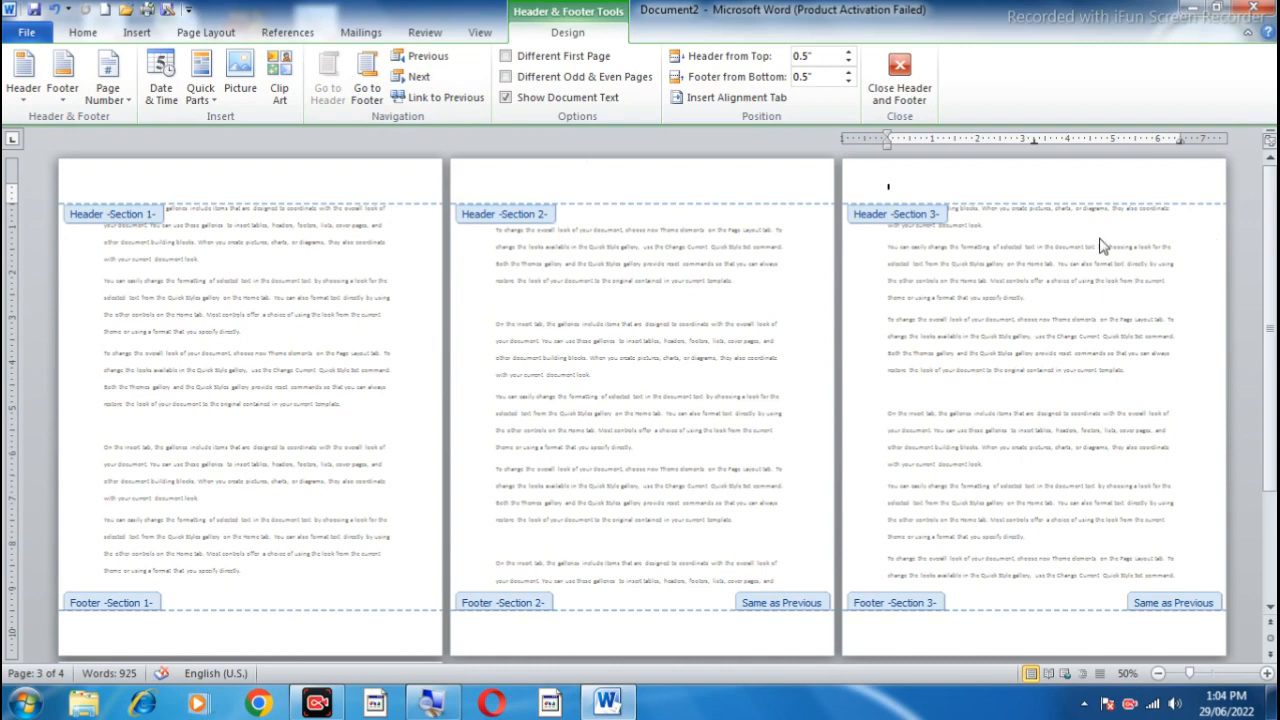
Step: Unlink the section 2 and section 3 footers from their previous sections
left_click(336, 189)
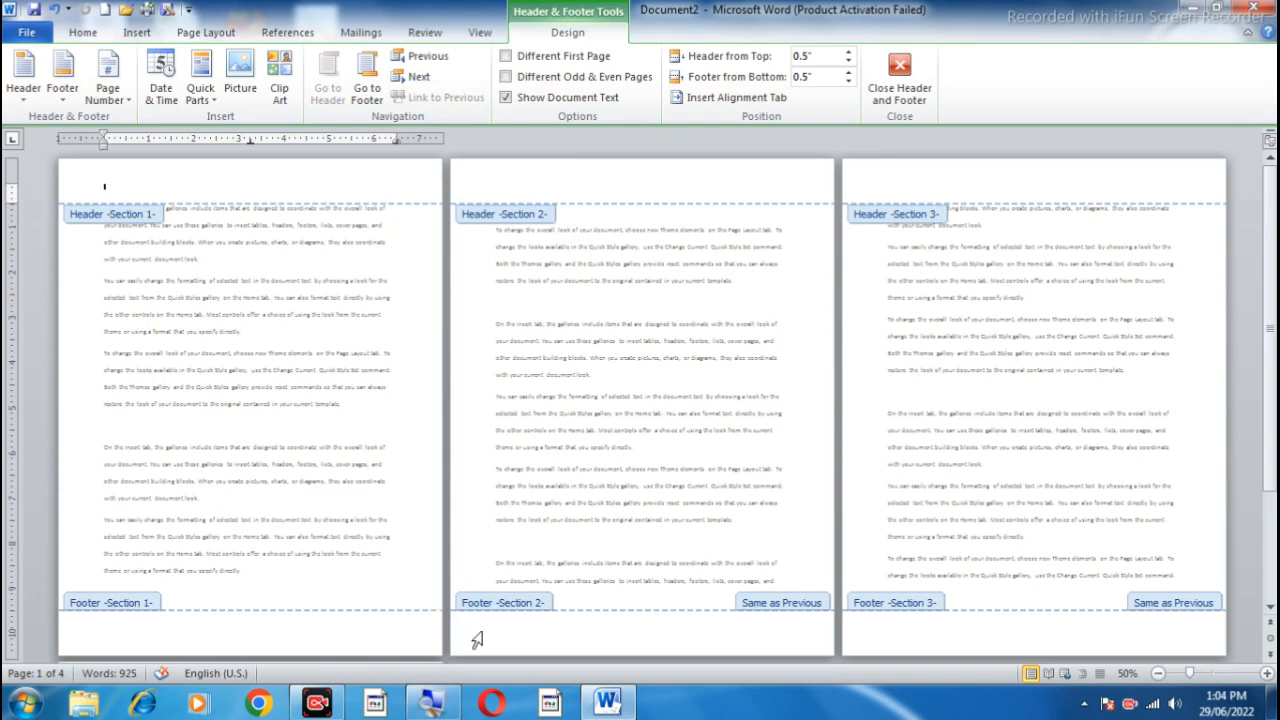
left_click(671, 641)
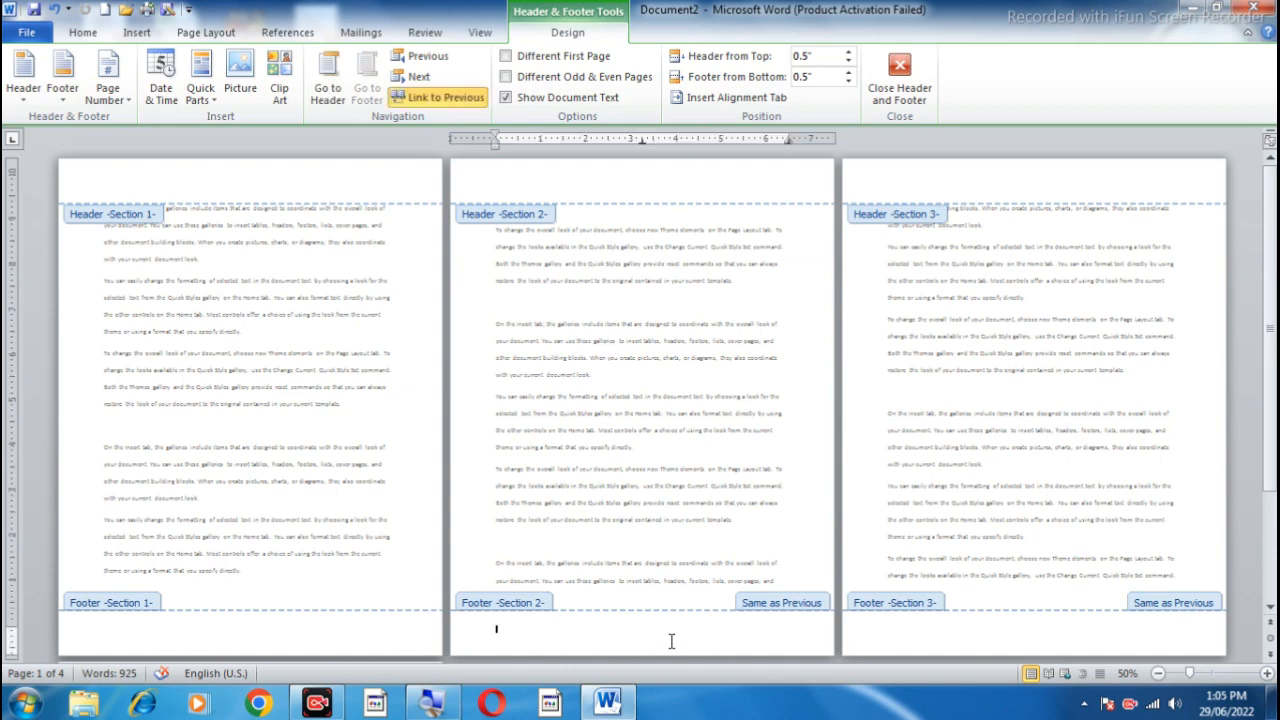
left_click(445, 100)
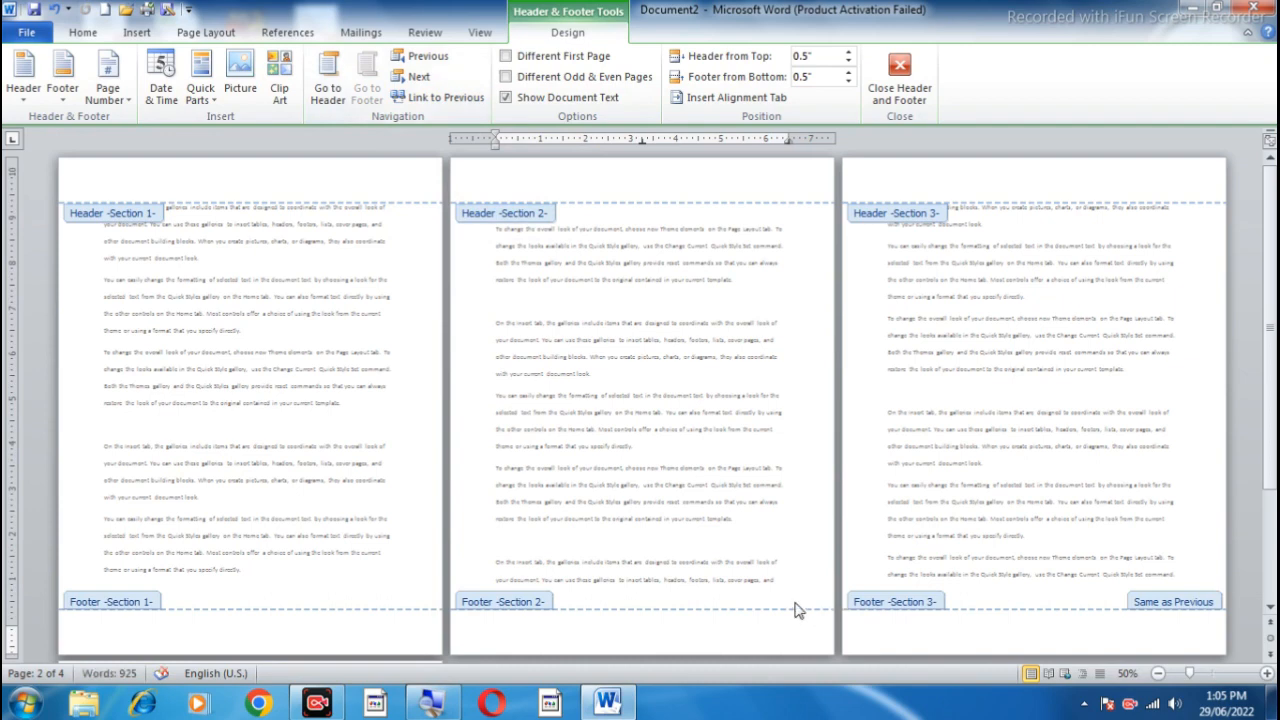
left_click(1027, 633)
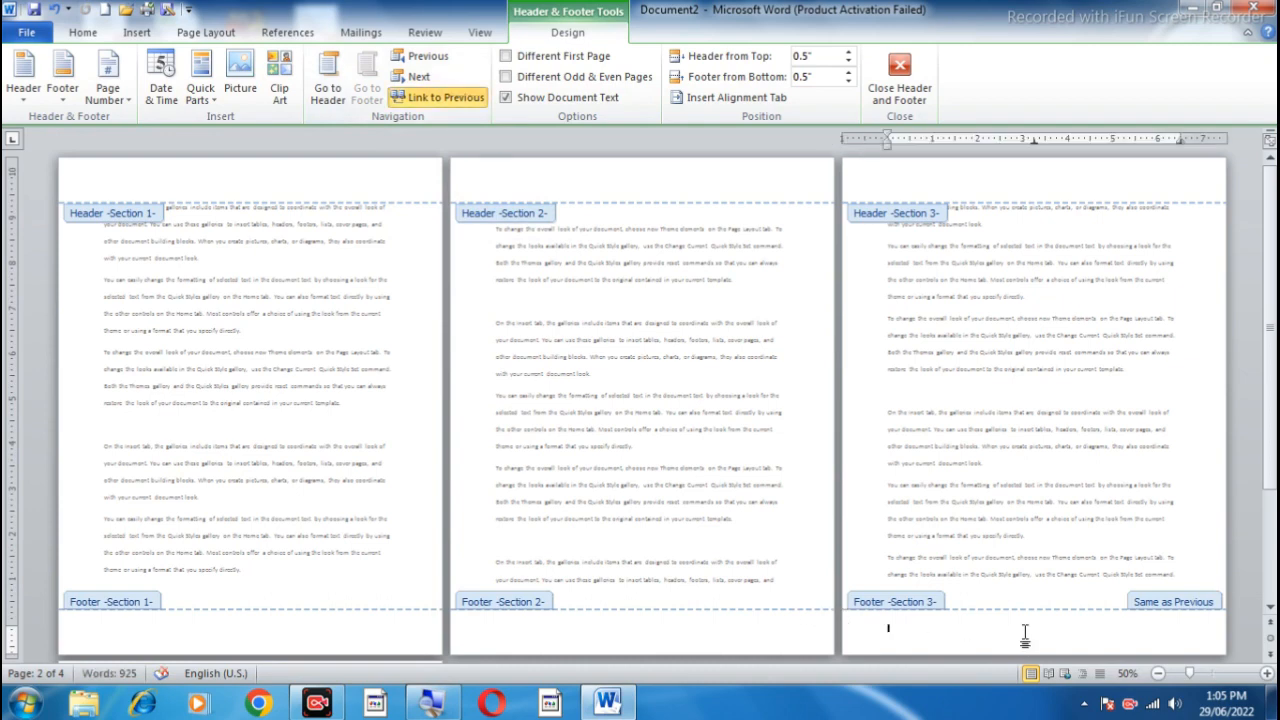
left_click(445, 100)
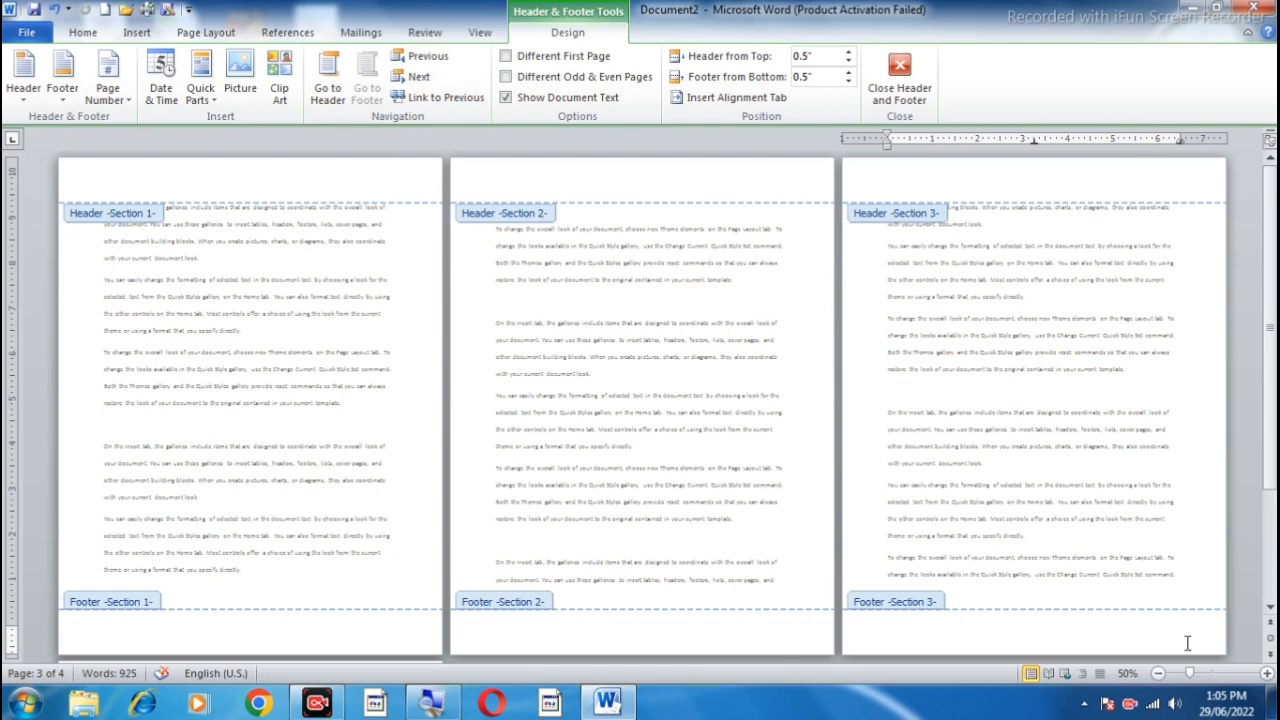
Step: Enter "Ms word" in bold 48 pt in the section 1 header and "ms excel" in the section 2 header
left_click(263, 181)
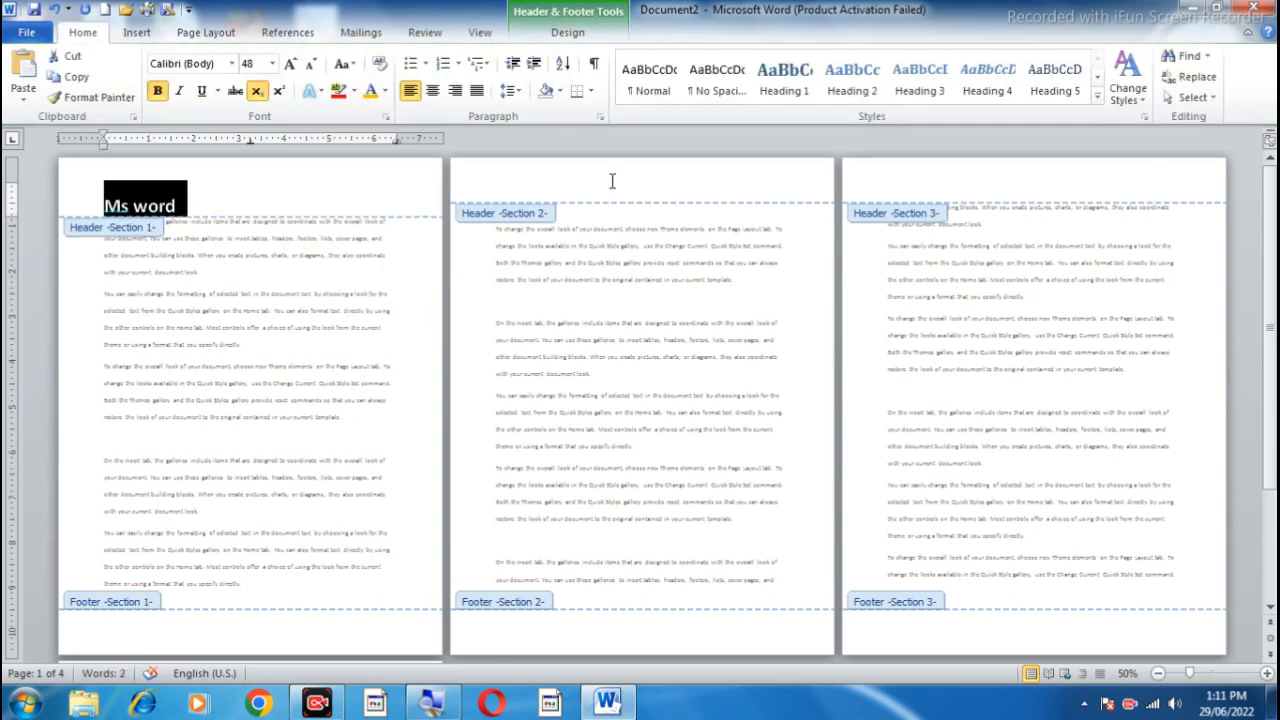
left_click(610, 180)
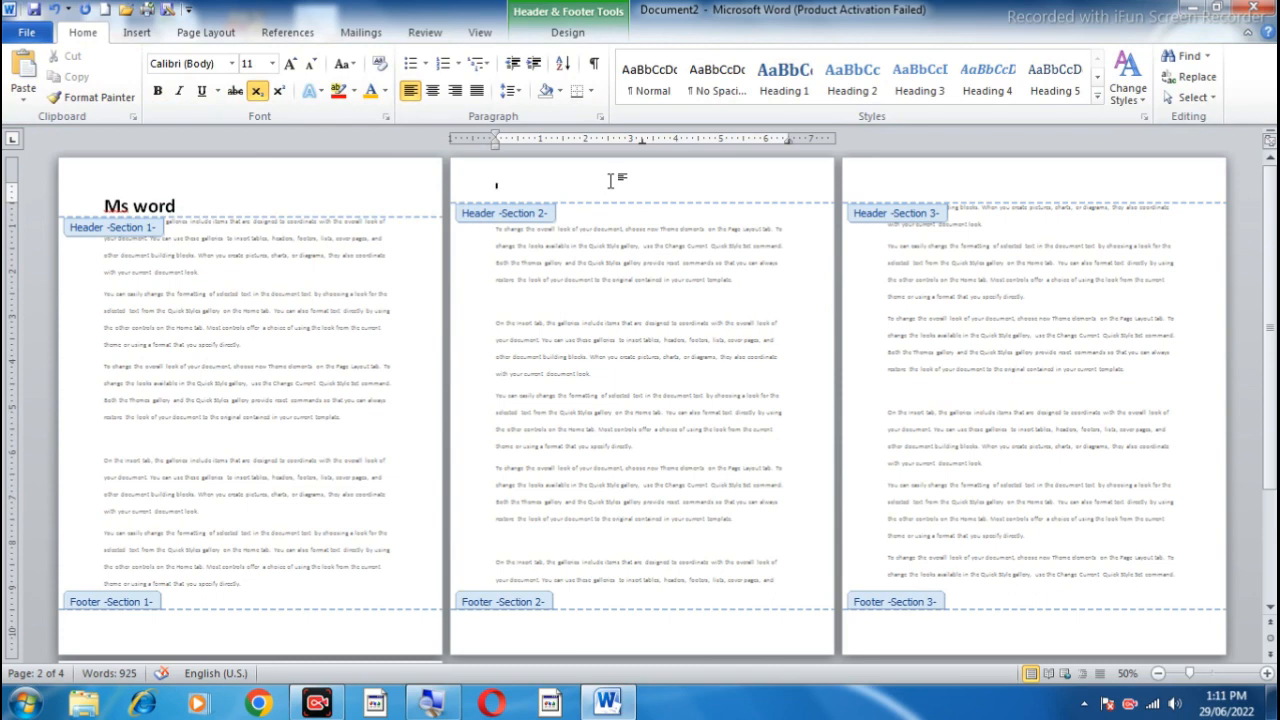
type("Ms")
left_click_drag(496, 185, 505, 190)
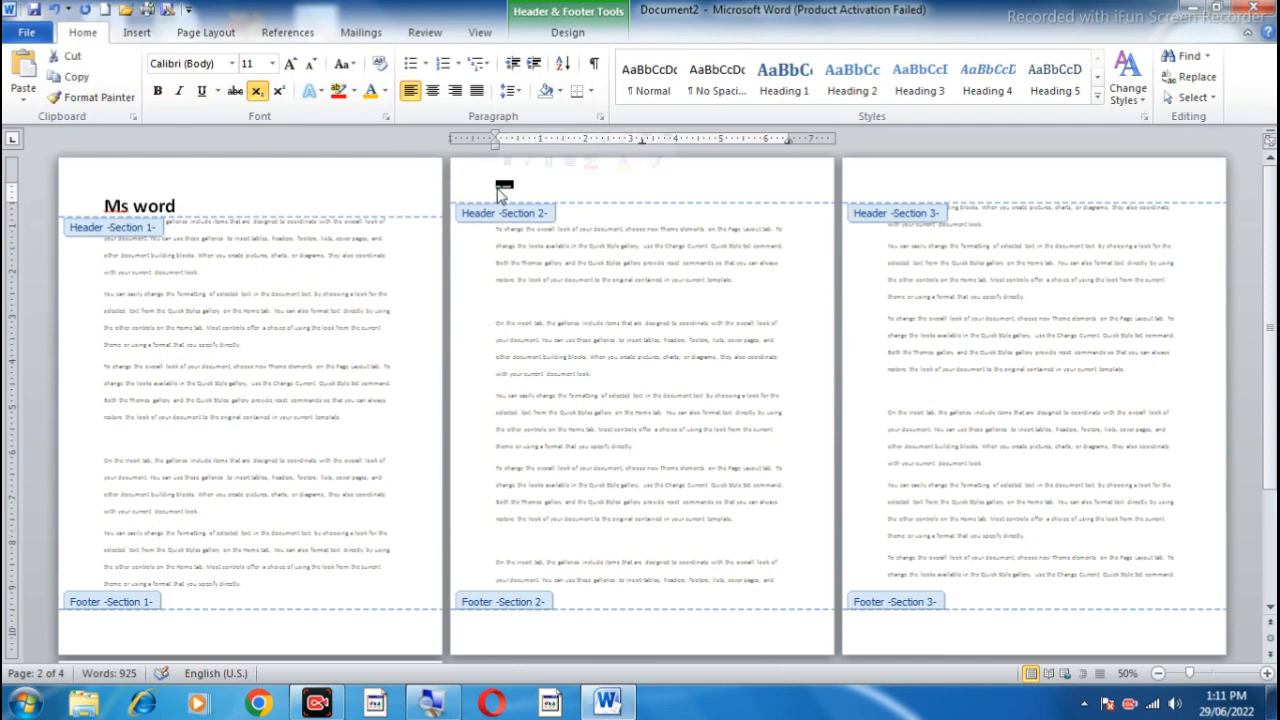
Step: Format the section 2 header text as 48 pt, centered and bold
left_click(287, 64)
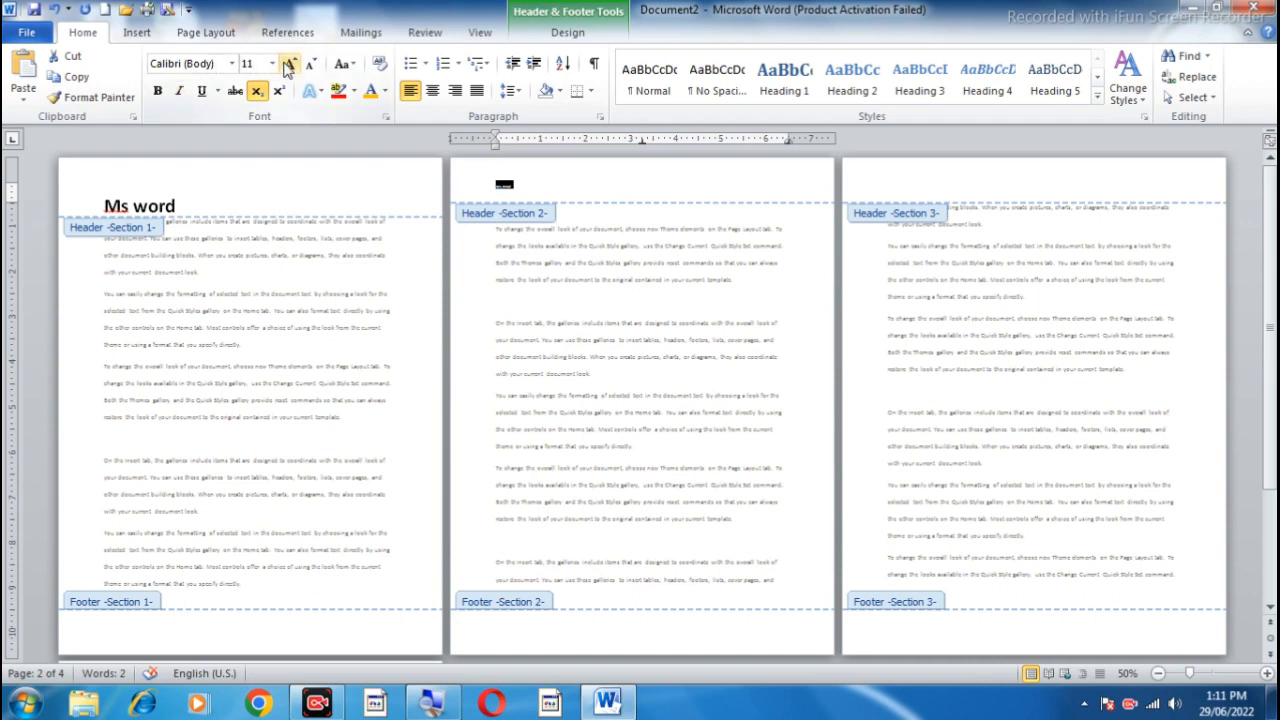
left_click(287, 64)
left_click(287, 64)
left_click(287, 64)
left_click(287, 64)
left_click(287, 64)
left_click(287, 64)
left_click(287, 64)
left_click(287, 64)
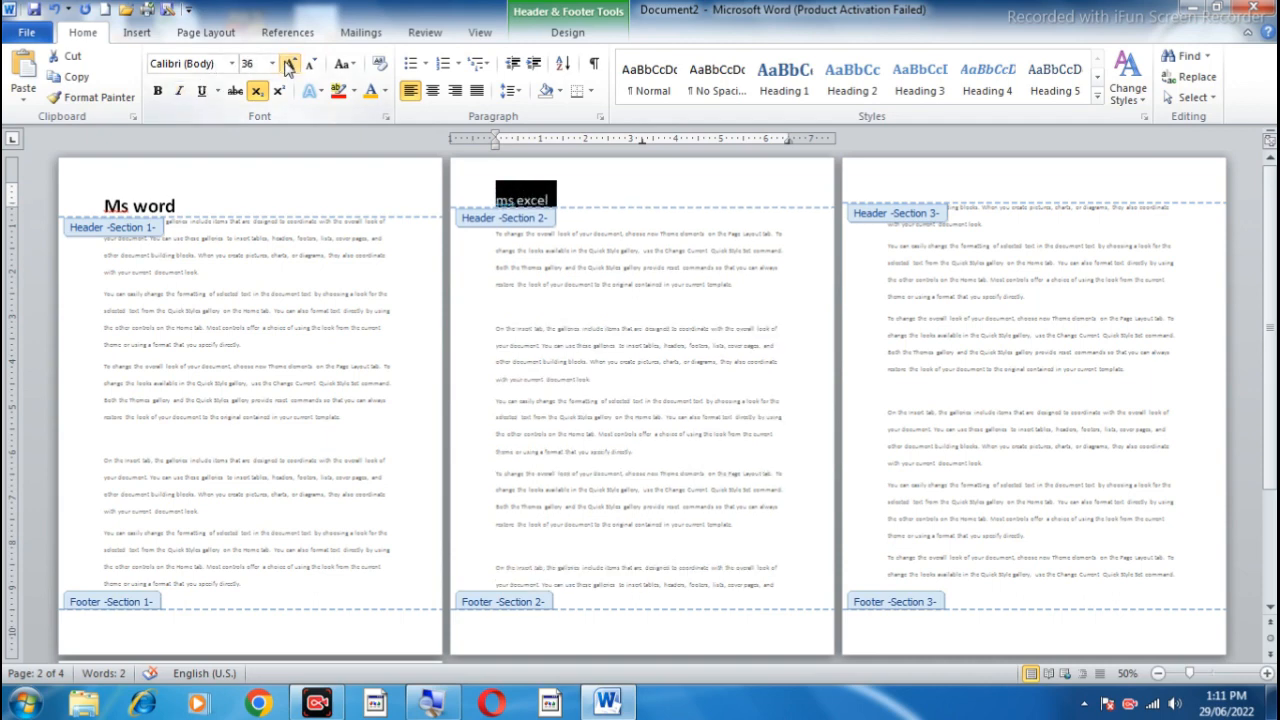
left_click(287, 64)
left_click(287, 64)
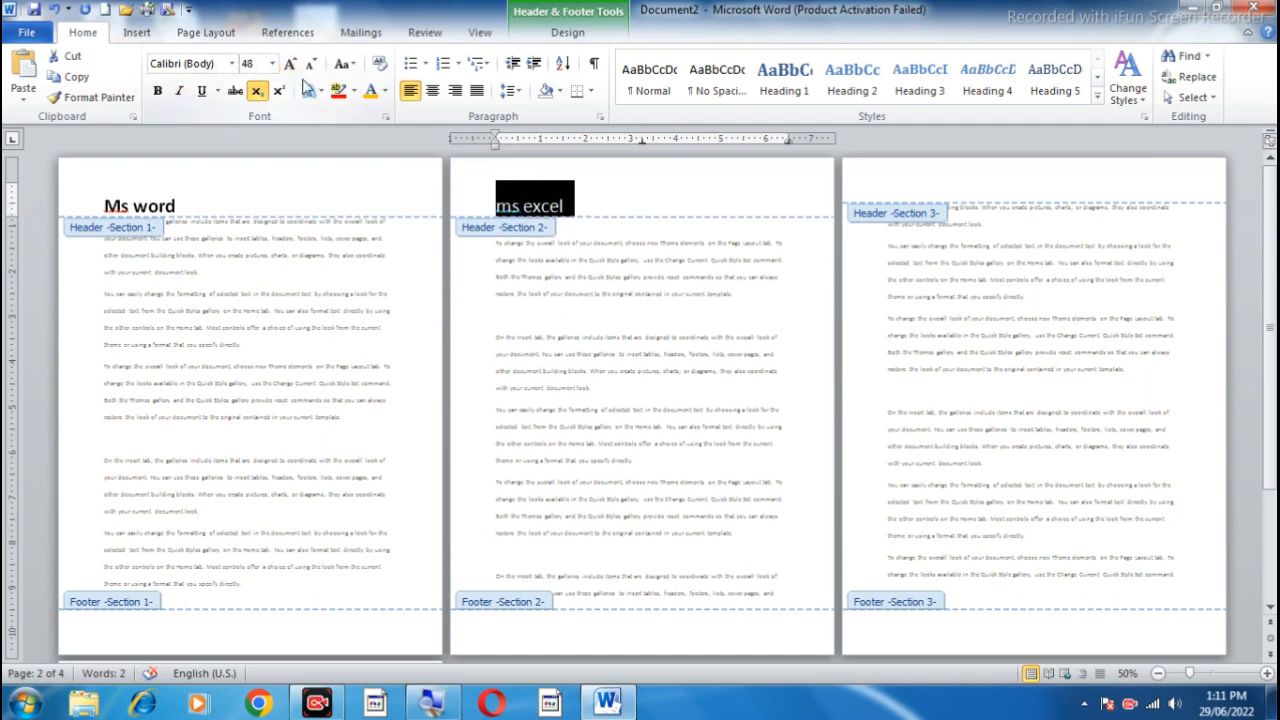
left_click(432, 92)
left_click(158, 91)
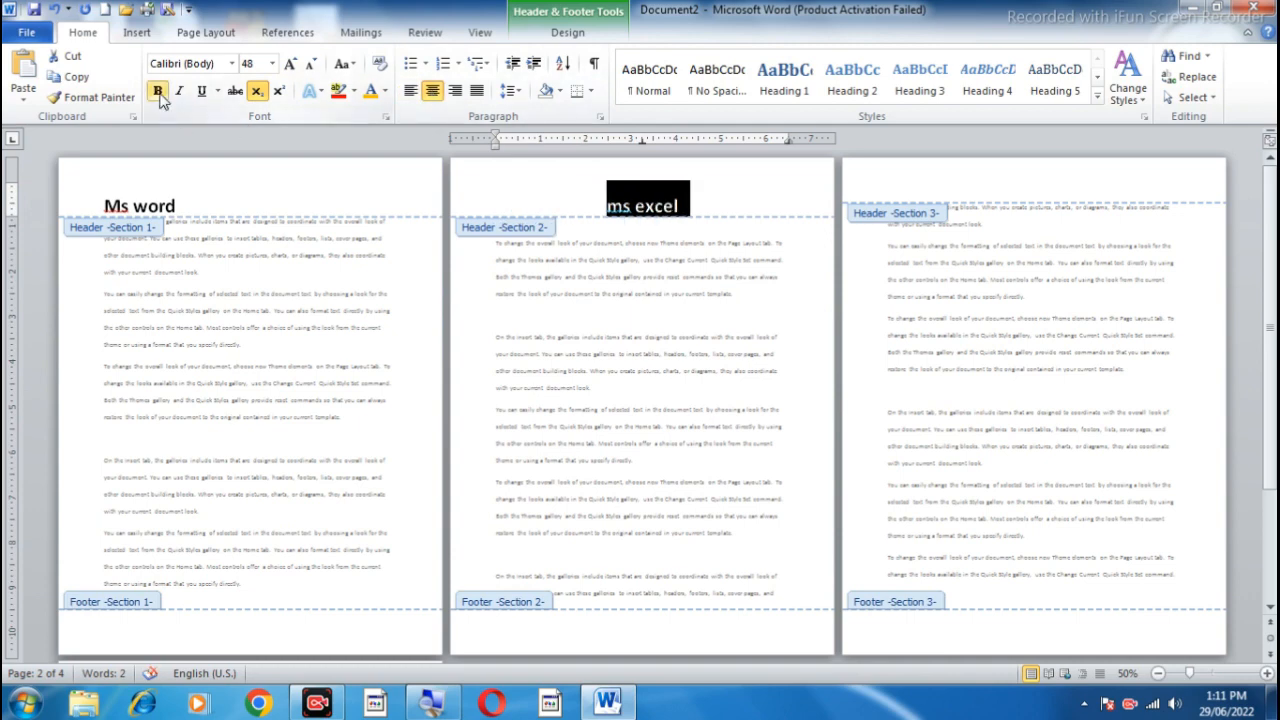
Step: Capitalize the first letter of the section 2 header so it reads "Ms excel"
left_click(624, 207)
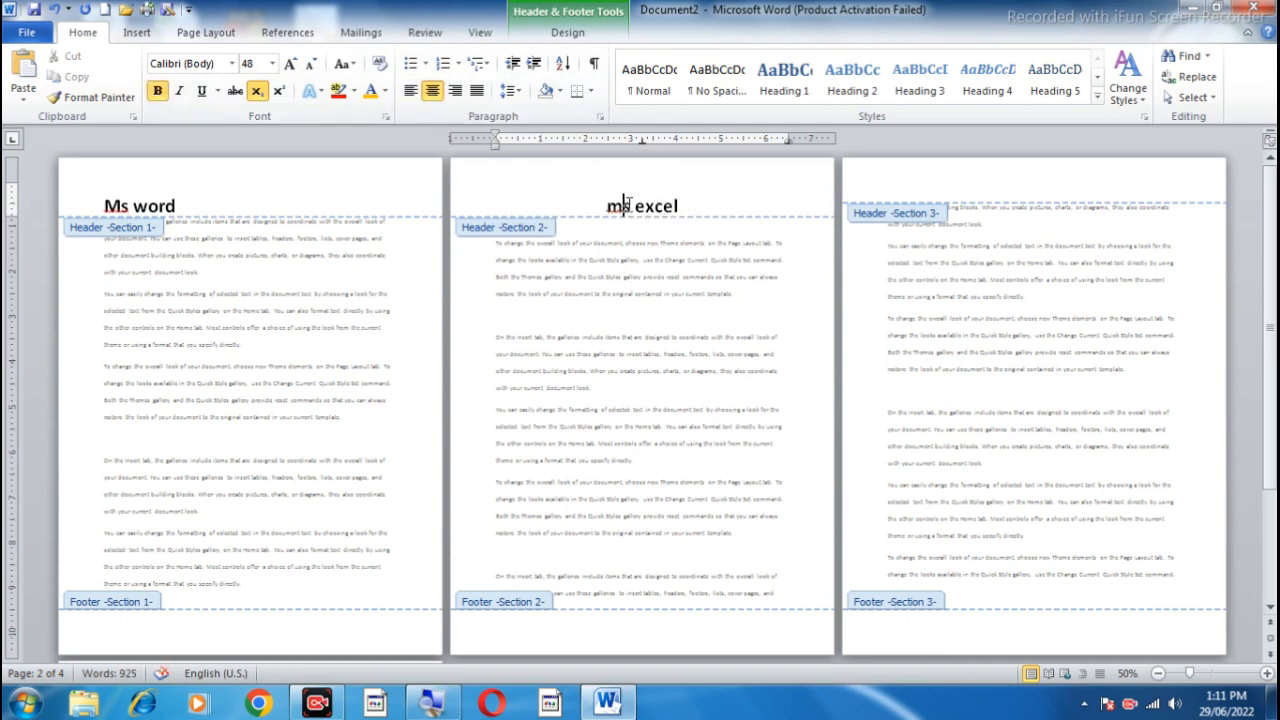
key("BackSpace")
type("M")
Step: Enter "ms powerpoint" in the section 3 header
left_click(925, 180)
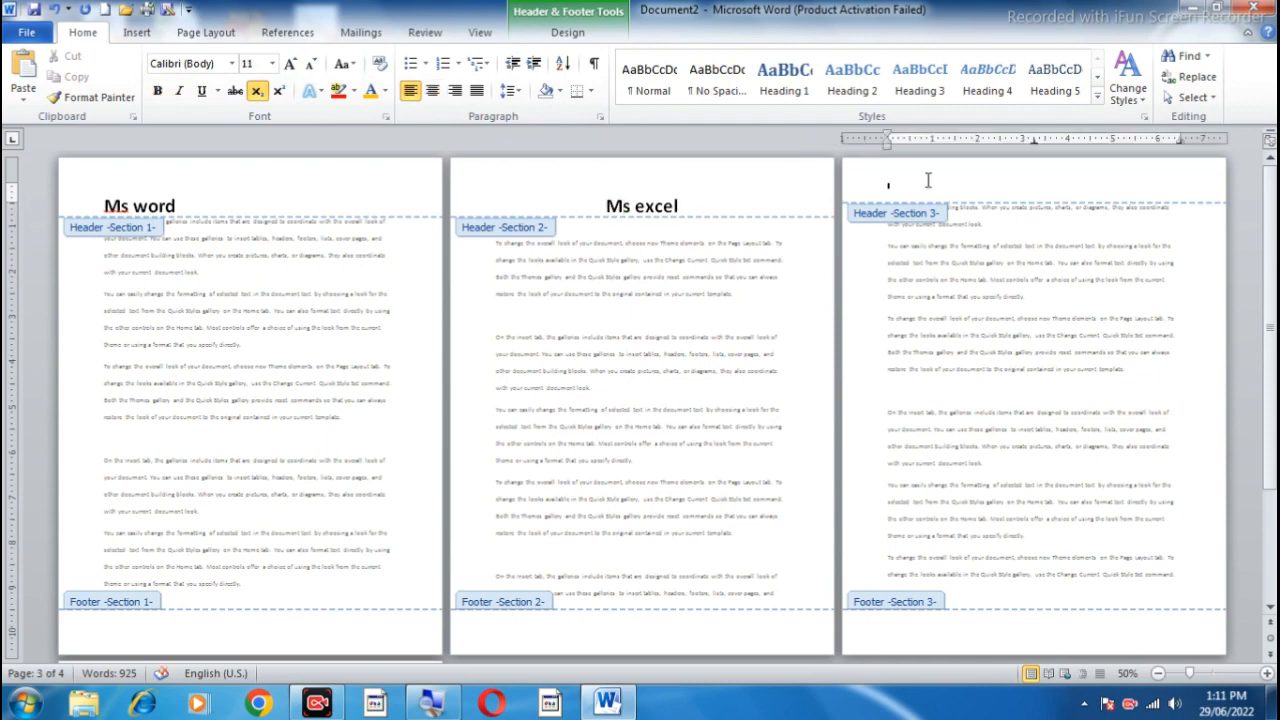
type("Ms powerpoint")
Step: Make the section 3 header text bold and enlarge it to 24 pt
triple_click(898, 185)
left_click(287, 64)
left_click(287, 64)
left_click(287, 64)
left_click(287, 64)
left_click(287, 64)
left_click(287, 64)
left_click(287, 64)
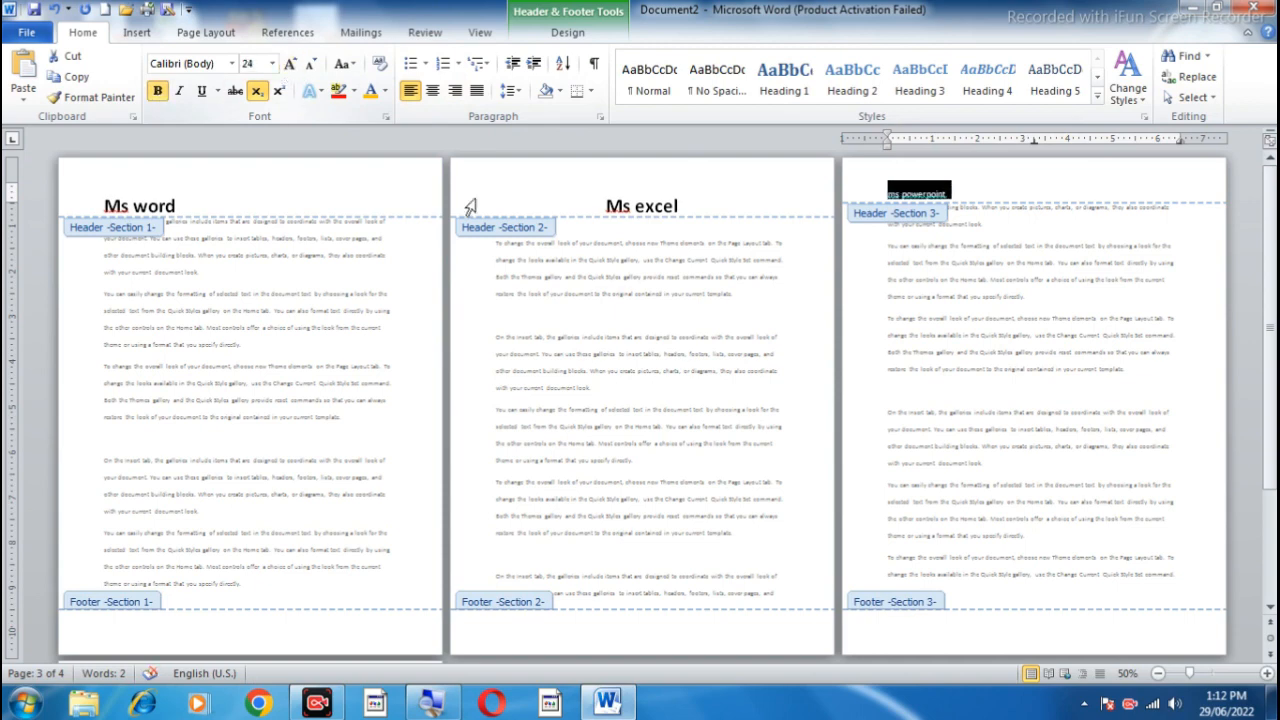
Step: Center the section 3 header text and enlarge it to 48 pt
left_click(433, 93)
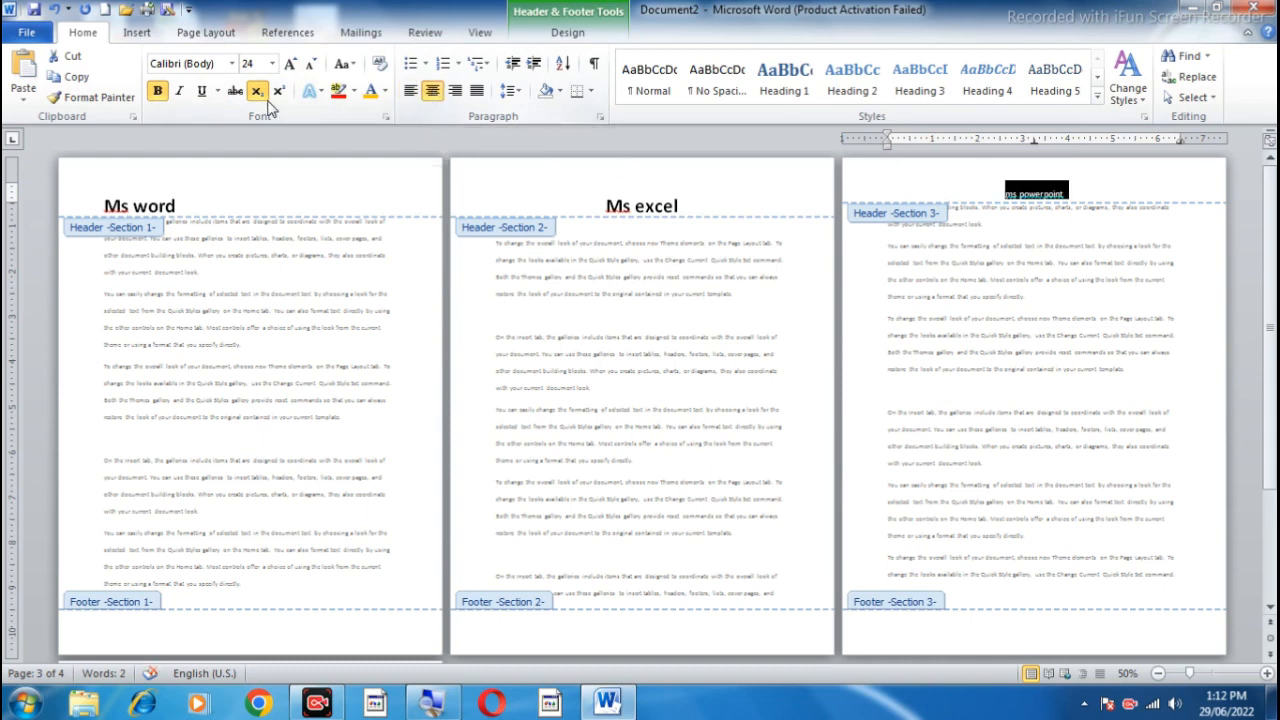
left_click(289, 64)
left_click(289, 64)
left_click(289, 64)
left_click(289, 64)
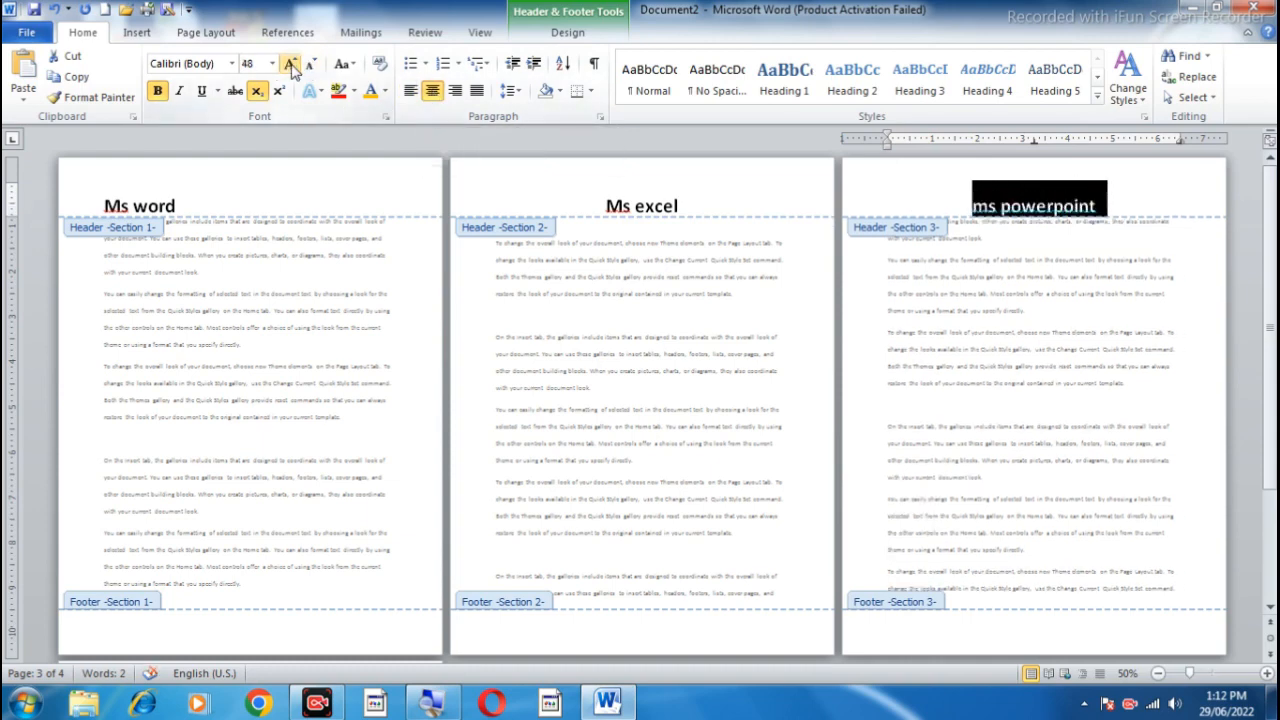
Step: Capitalize the first letter of the section 3 header so it reads "Ms powerpoint"
left_click(984, 208)
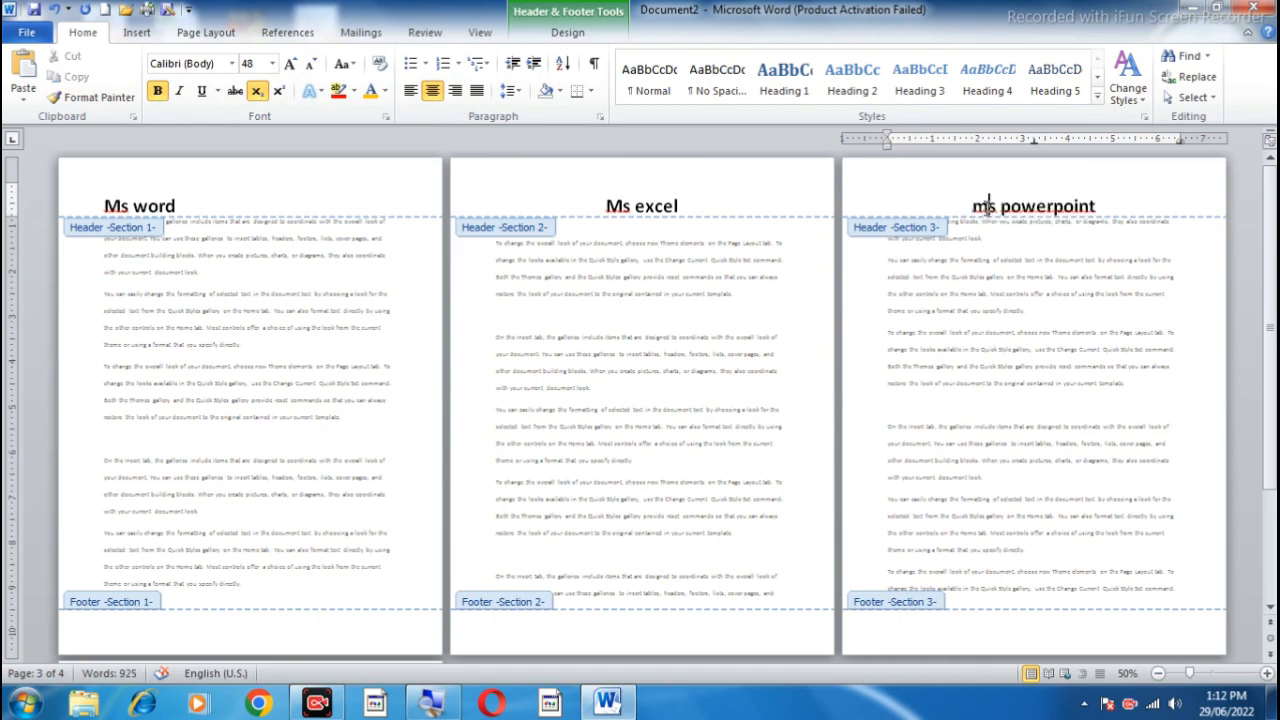
key("BackSpace")
type("M")
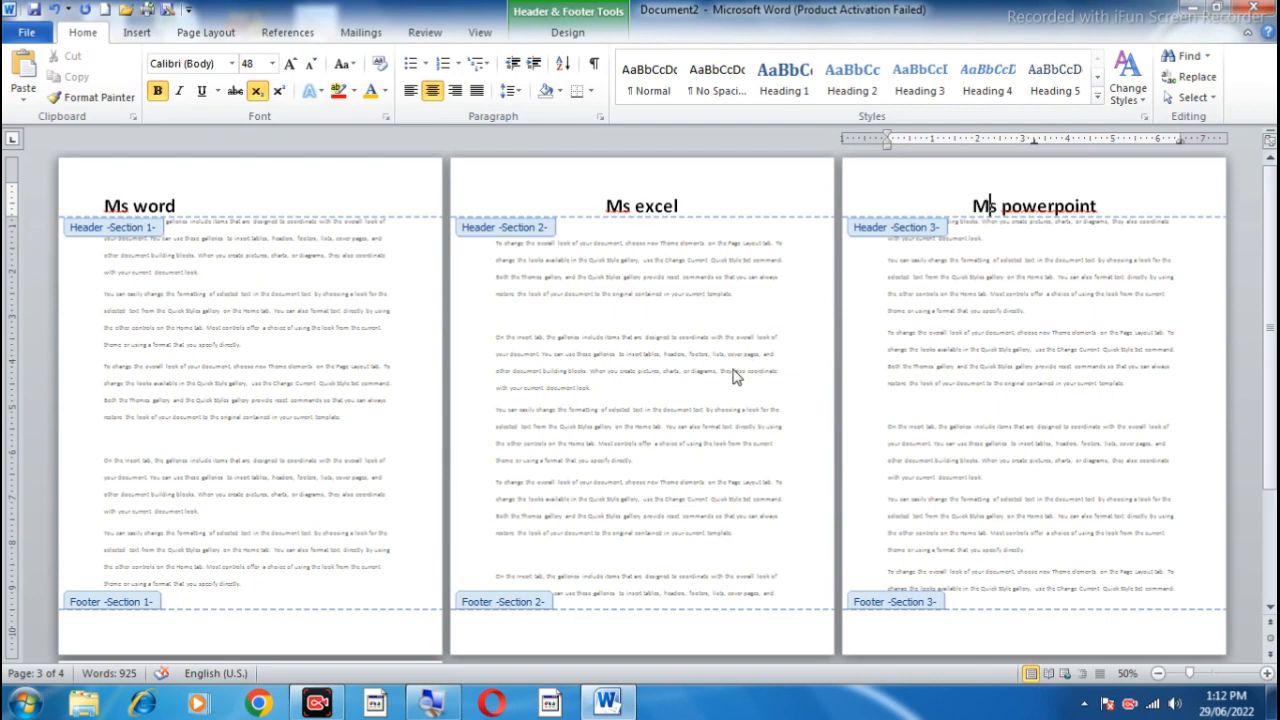
Step: Copy the "Ms word" text from the section 1 header into the section 1 footer
left_click_drag(104, 205, 283, 218)
key("ctrl+c")
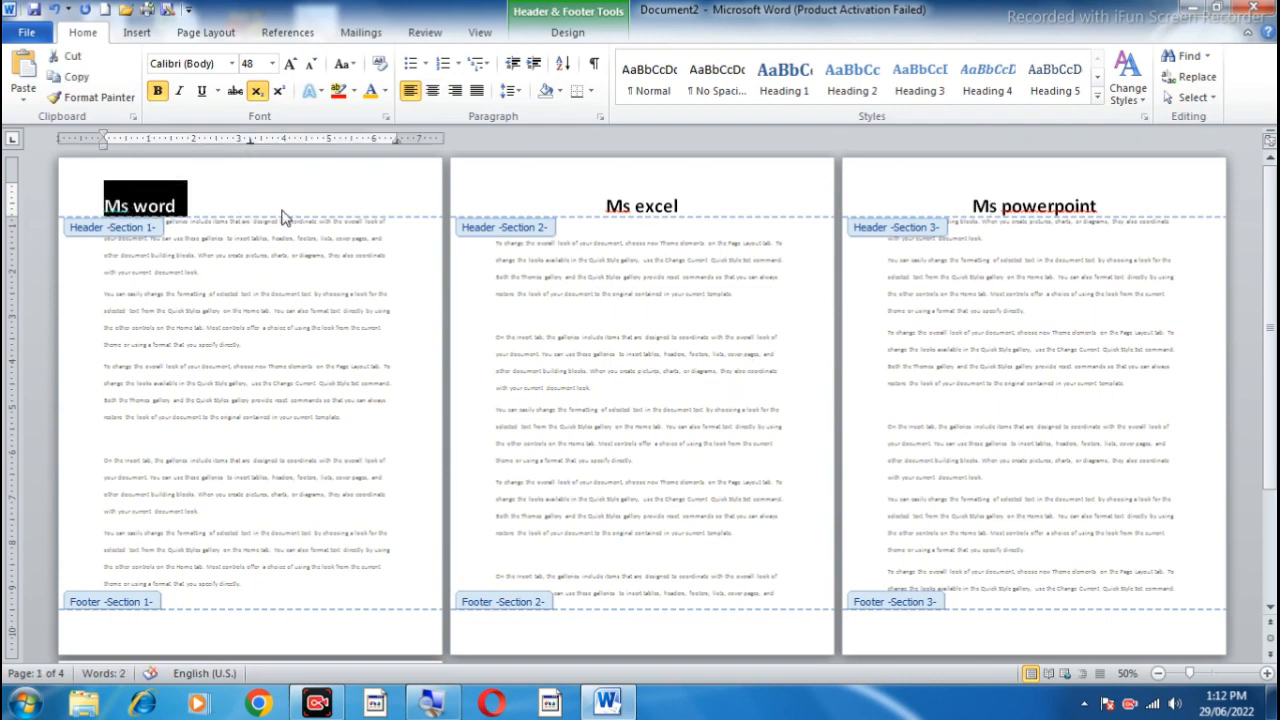
left_click(111, 637)
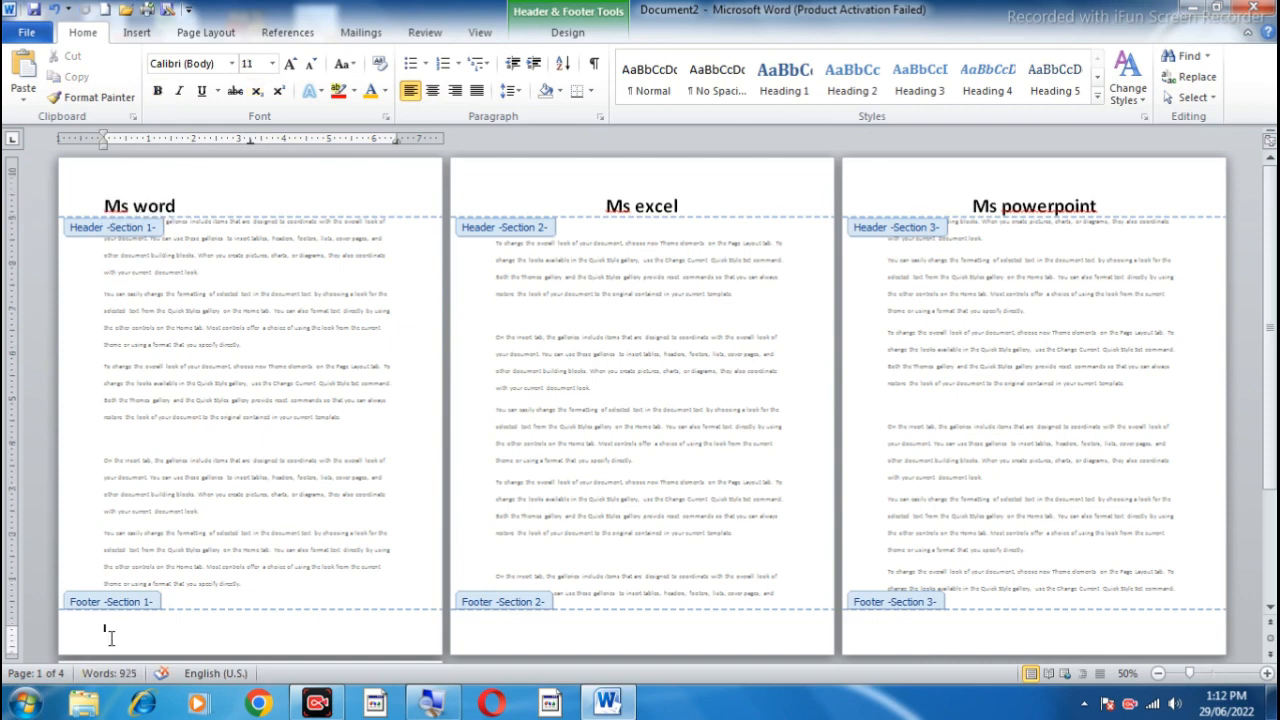
key("ctrl+v")
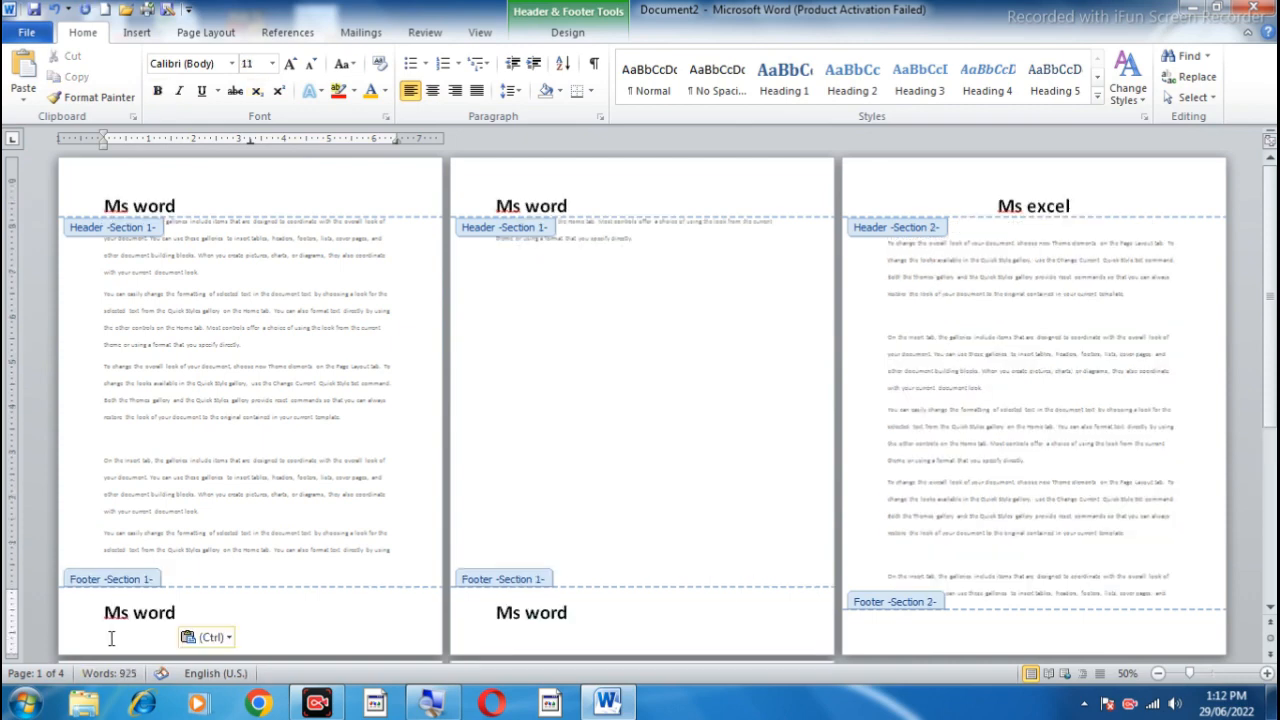
Step: Select the "Ms word" footer text on page 2, then leave header and footer editing and return to the body text
left_click(617, 614)
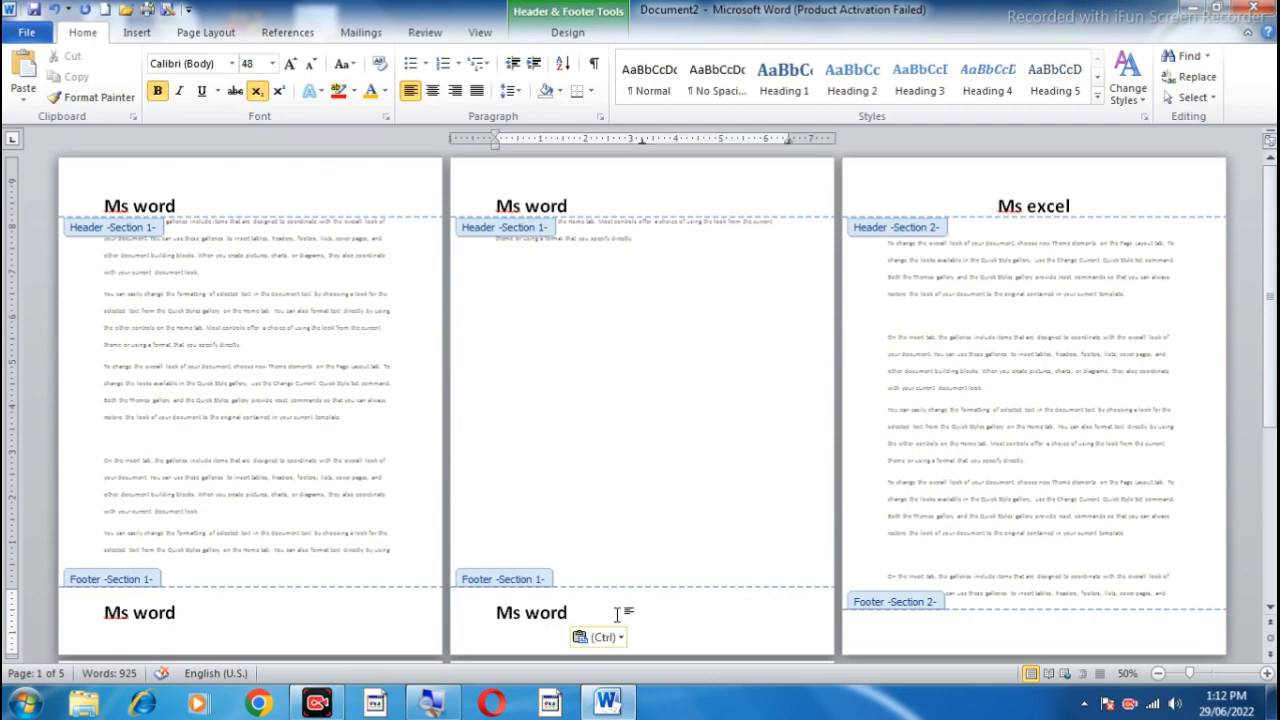
left_click(205, 36)
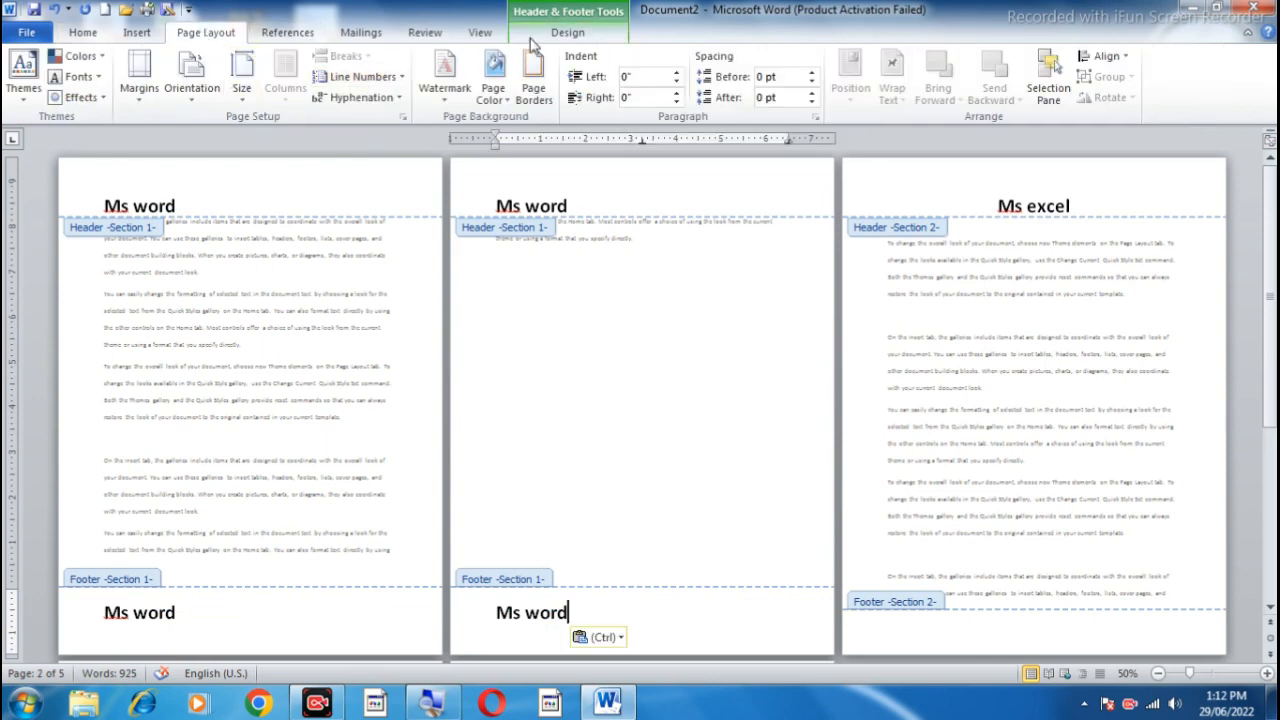
left_click(567, 32)
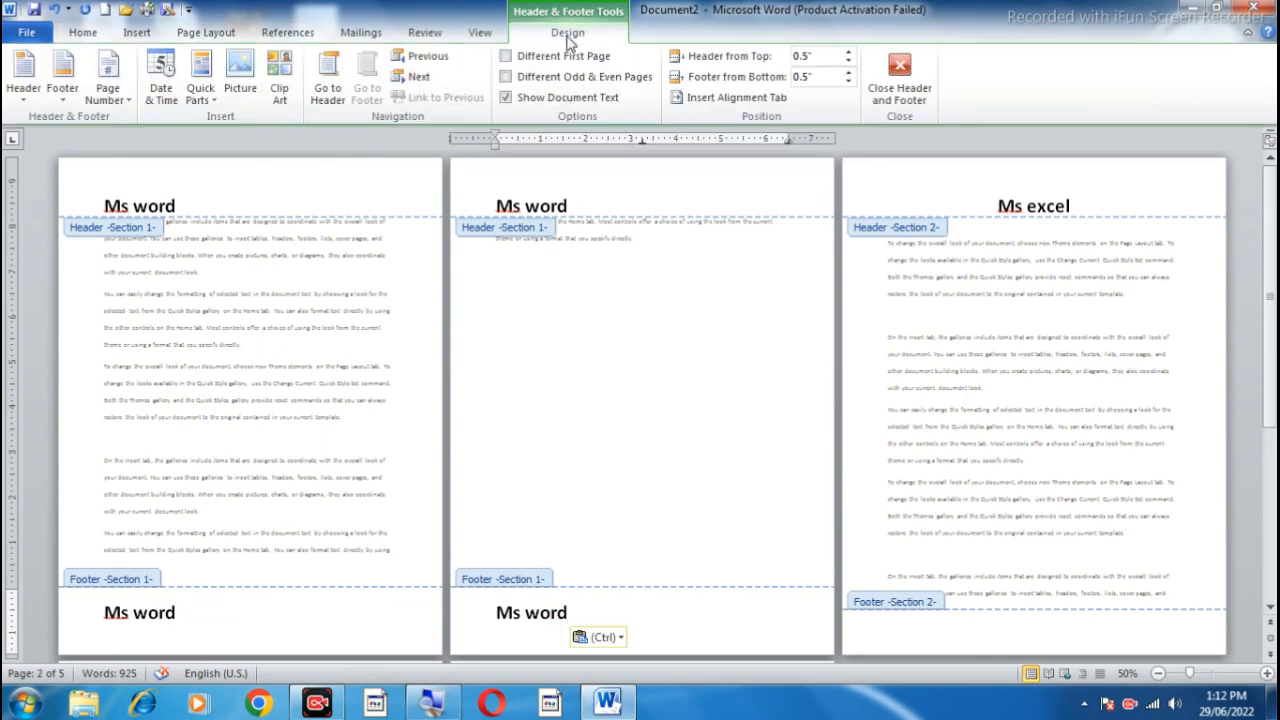
triple_click(564, 613)
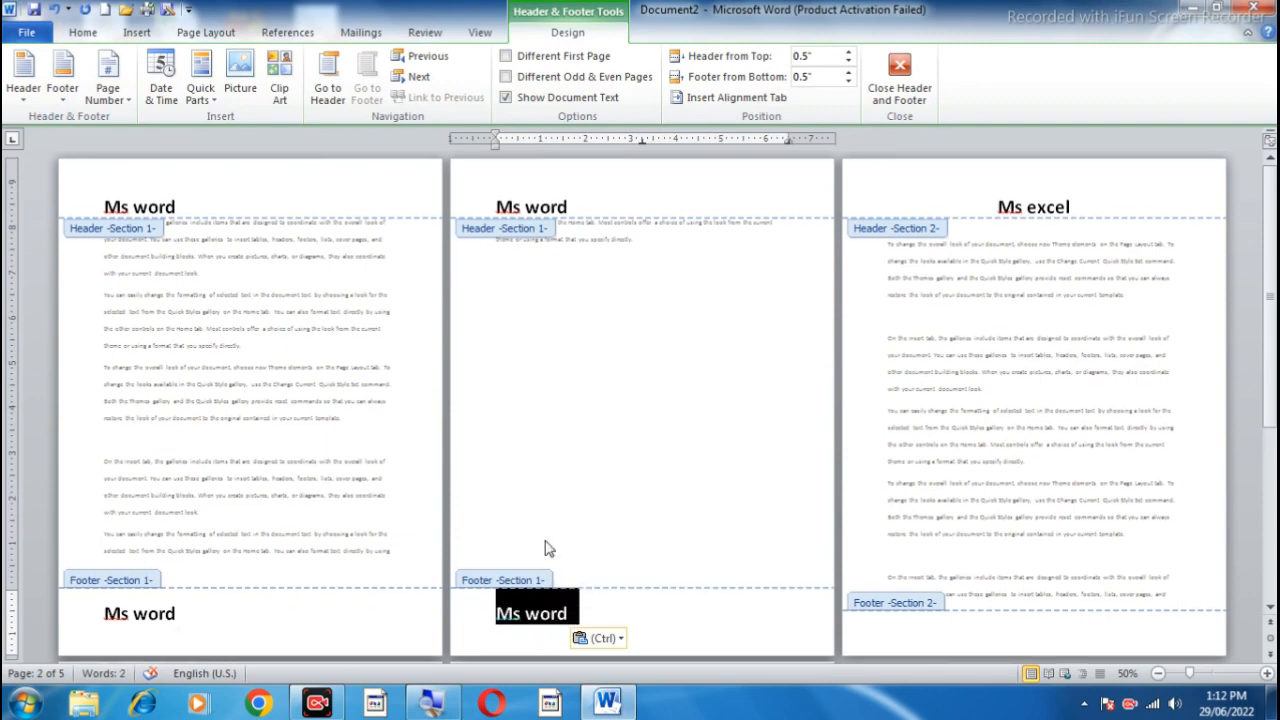
double_click(389, 365)
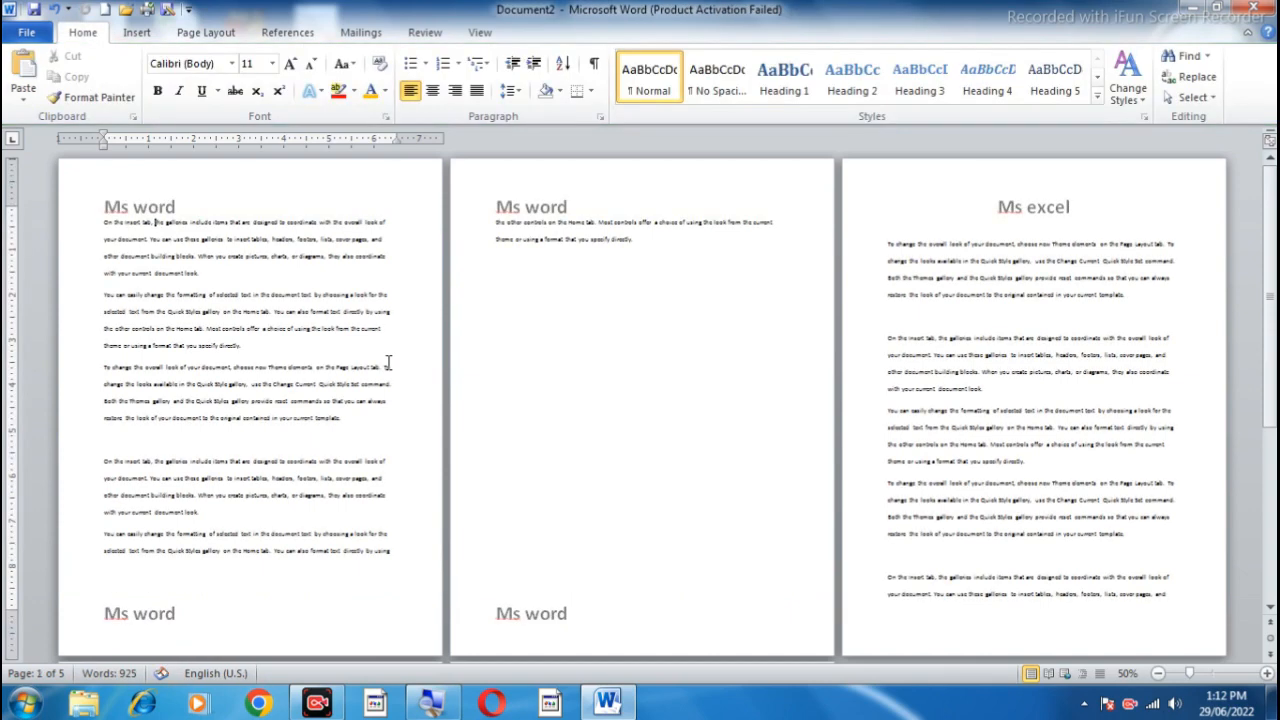